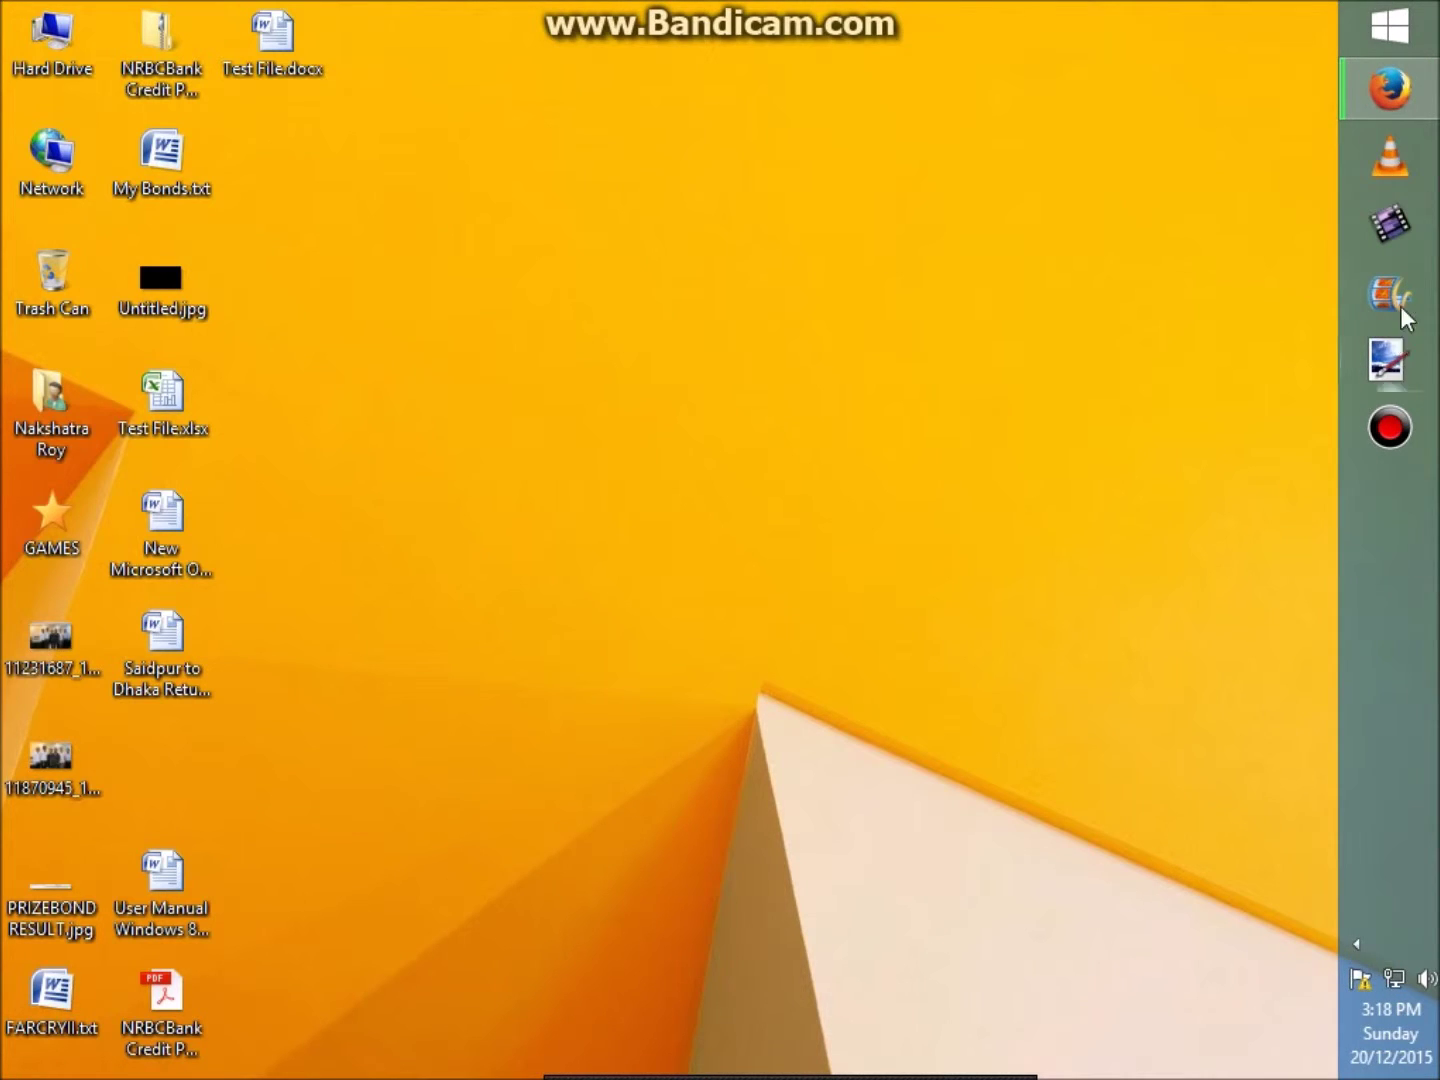
Step: Import the MM4.avi clip from the MOVIE 3 folder into the empty Movie Maker project
left_click(1390, 295)
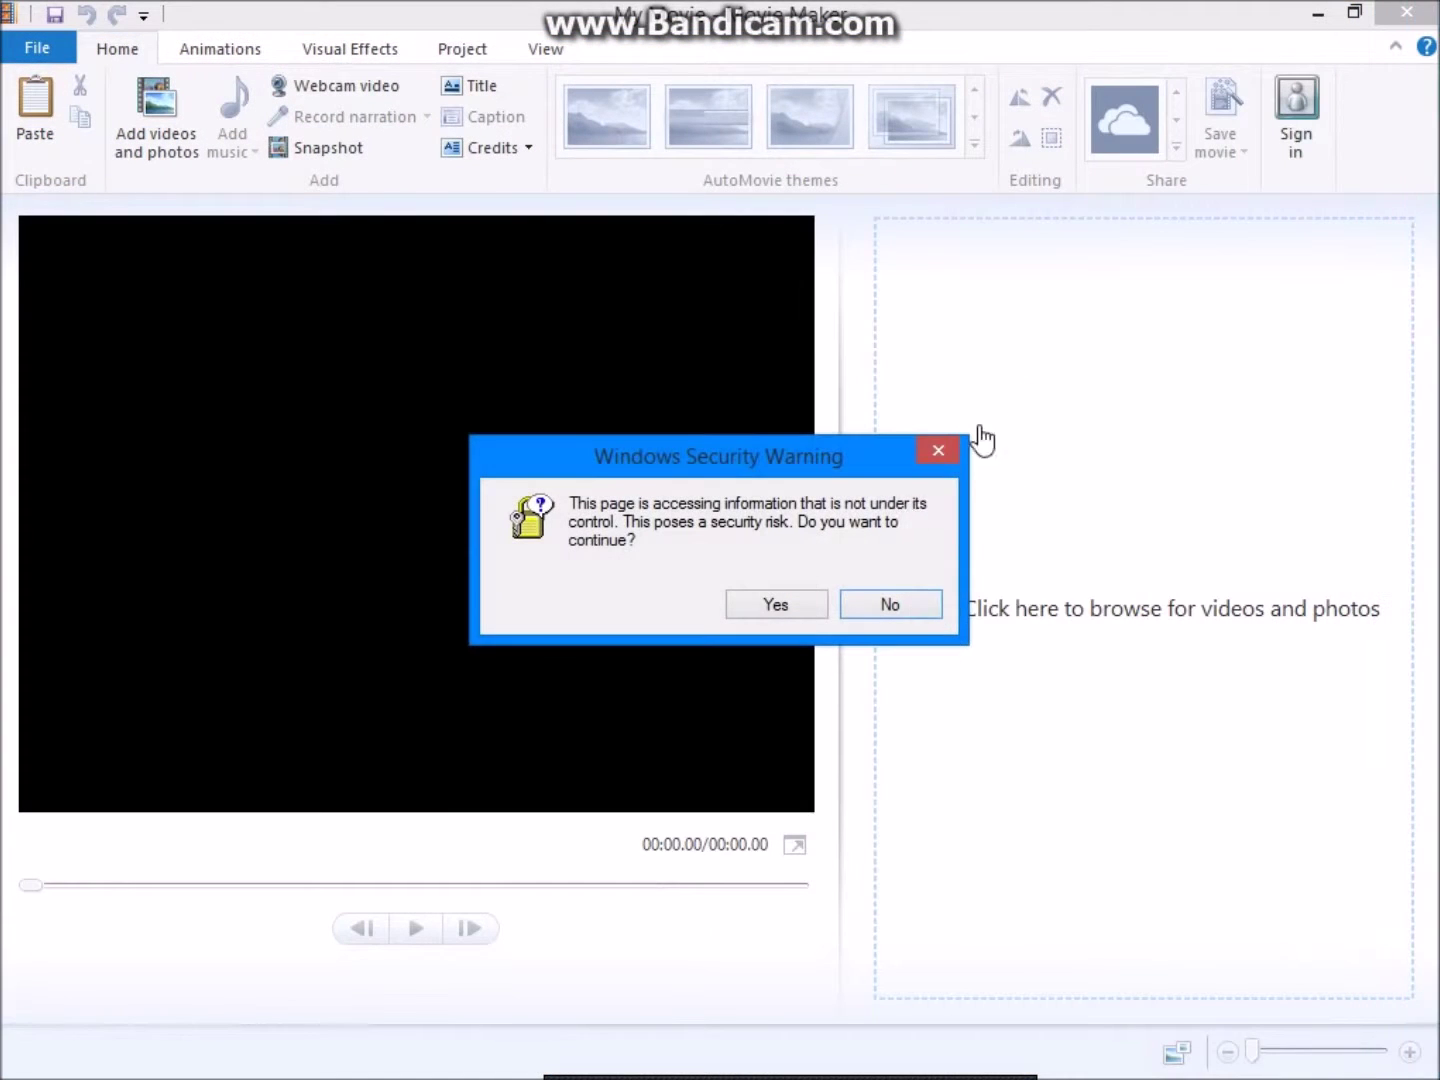
left_click(790, 608)
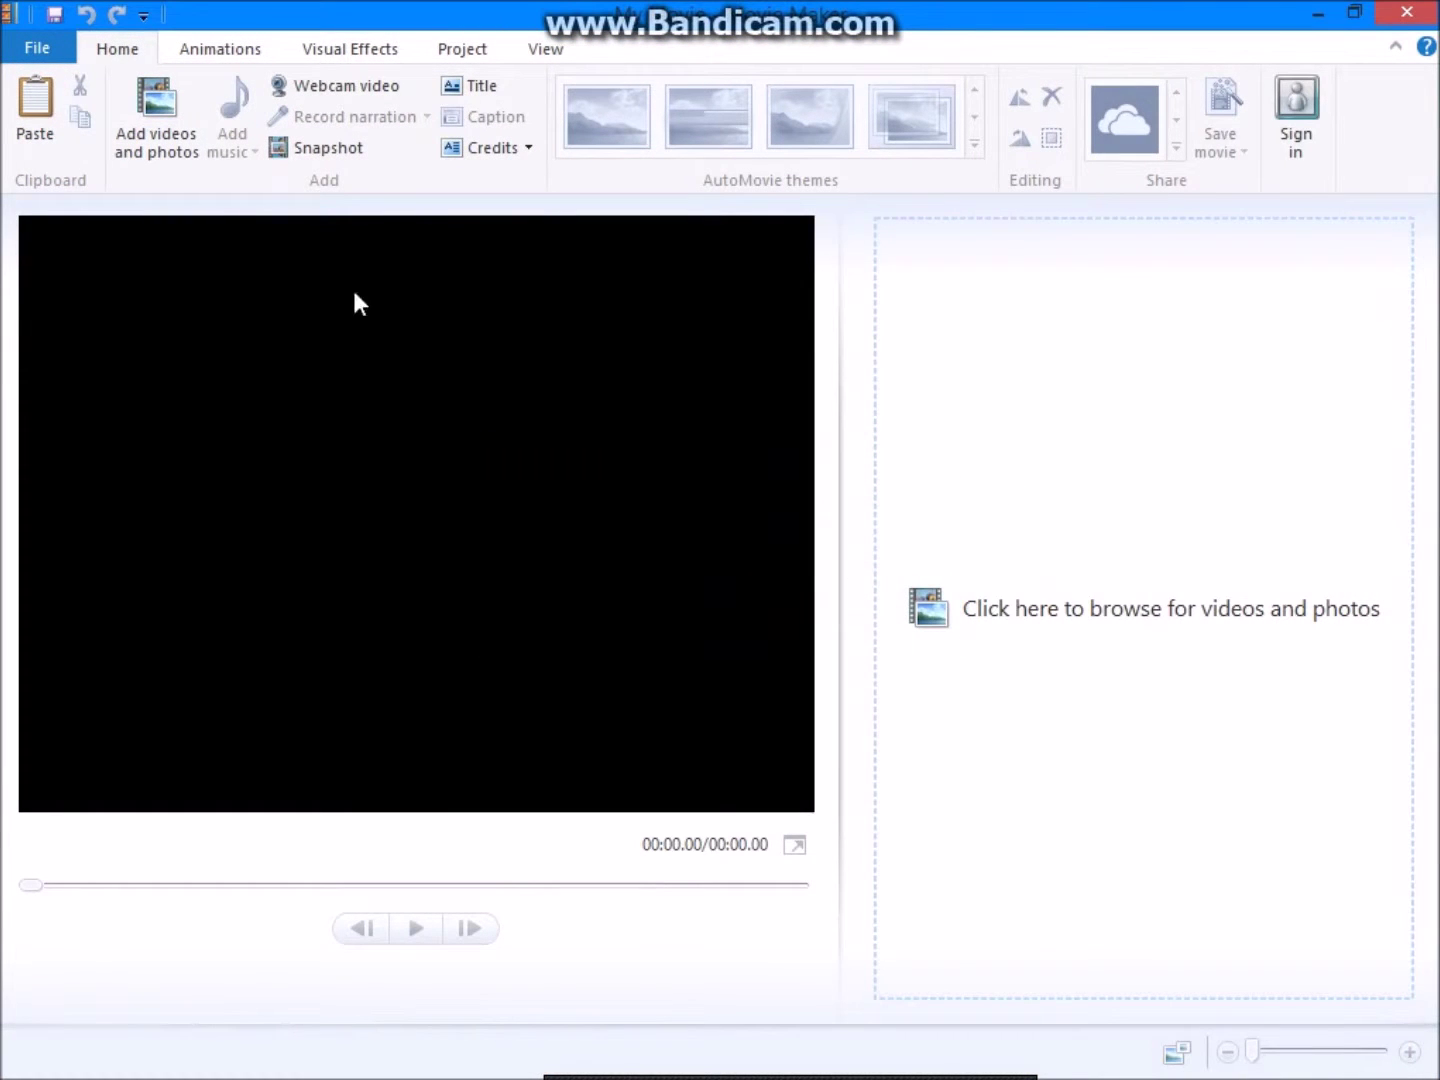
left_click(158, 144)
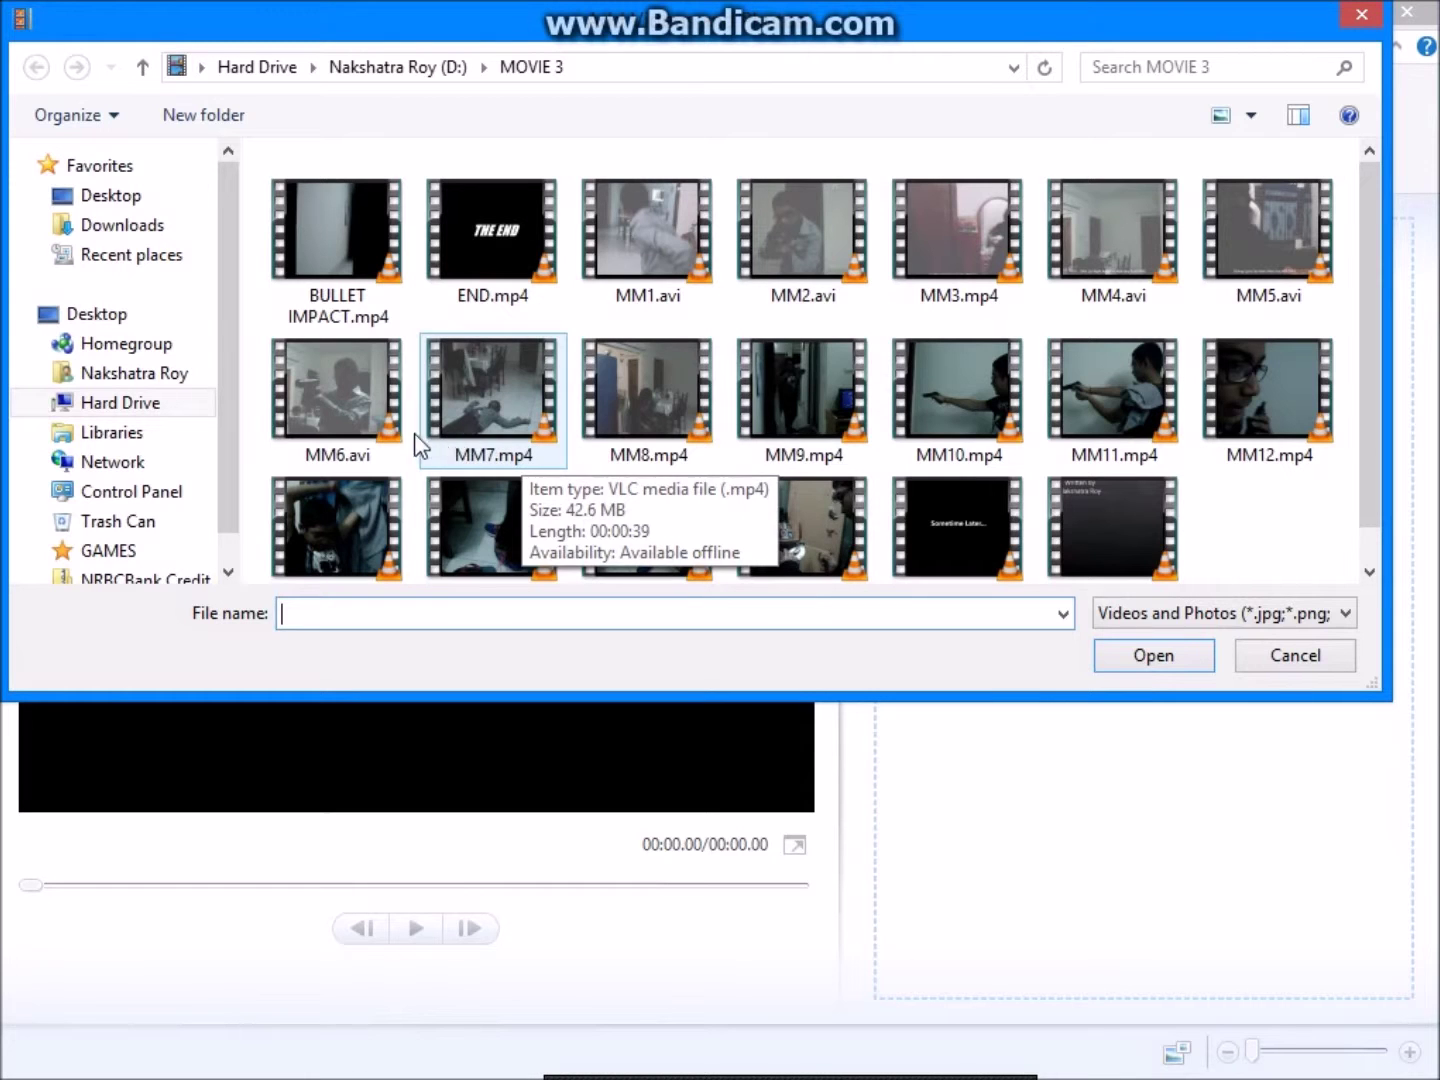
left_click(1147, 219)
left_click(1144, 661)
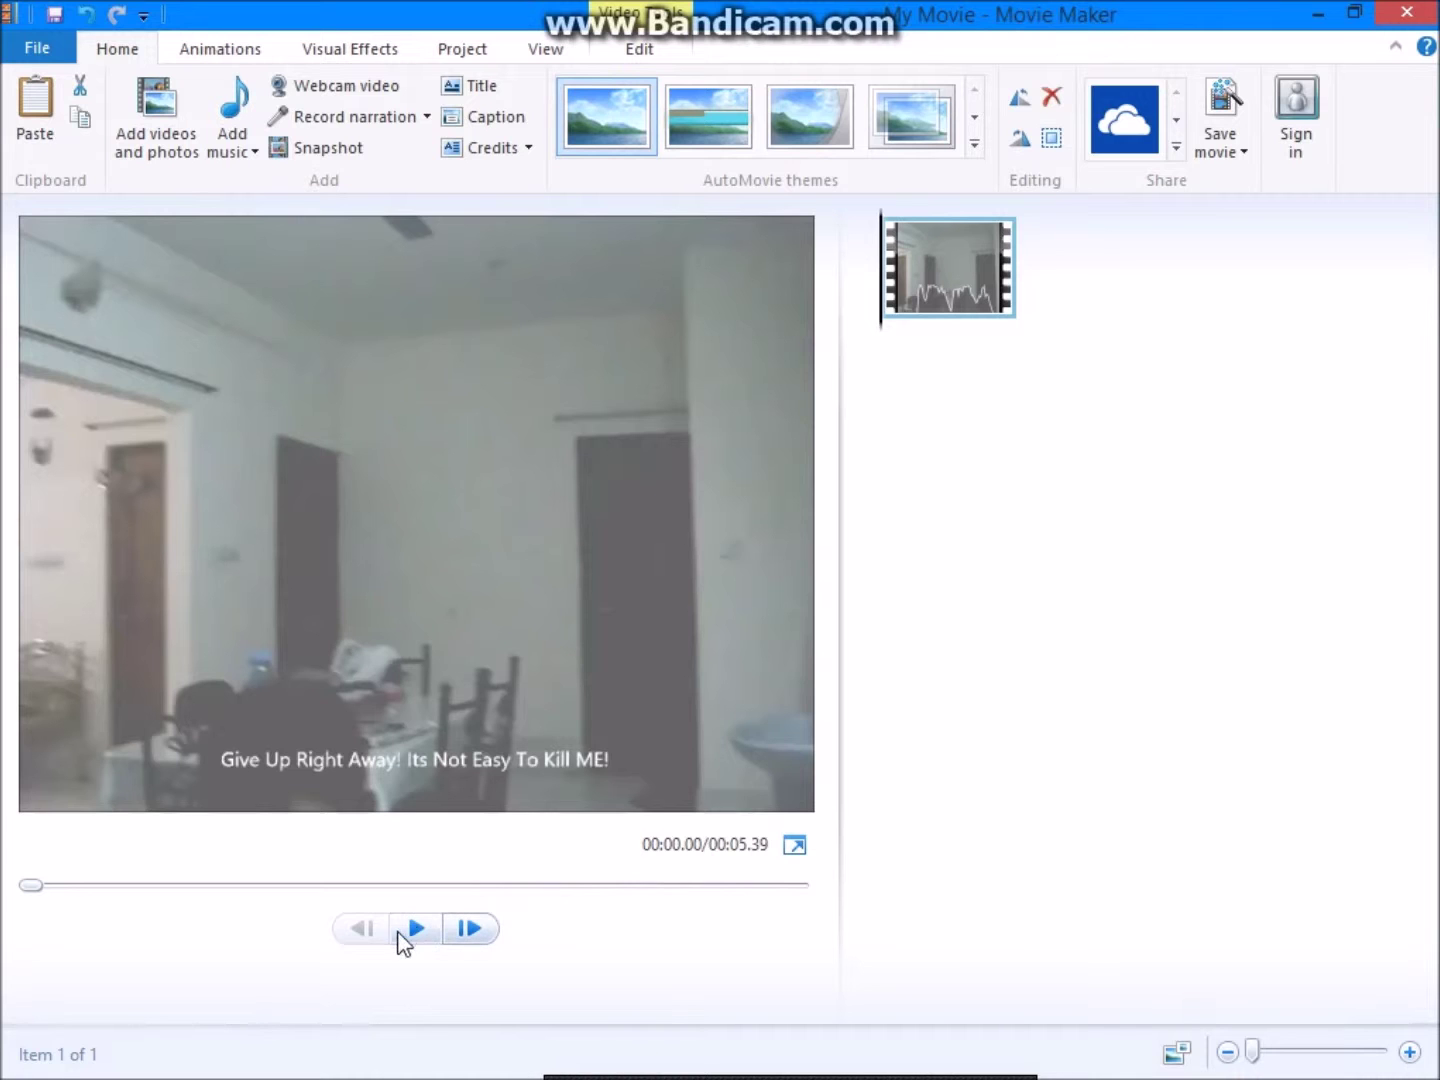
Step: Split the MM4 clip at about 1.08 seconds
left_click_drag(35, 884, 159, 860)
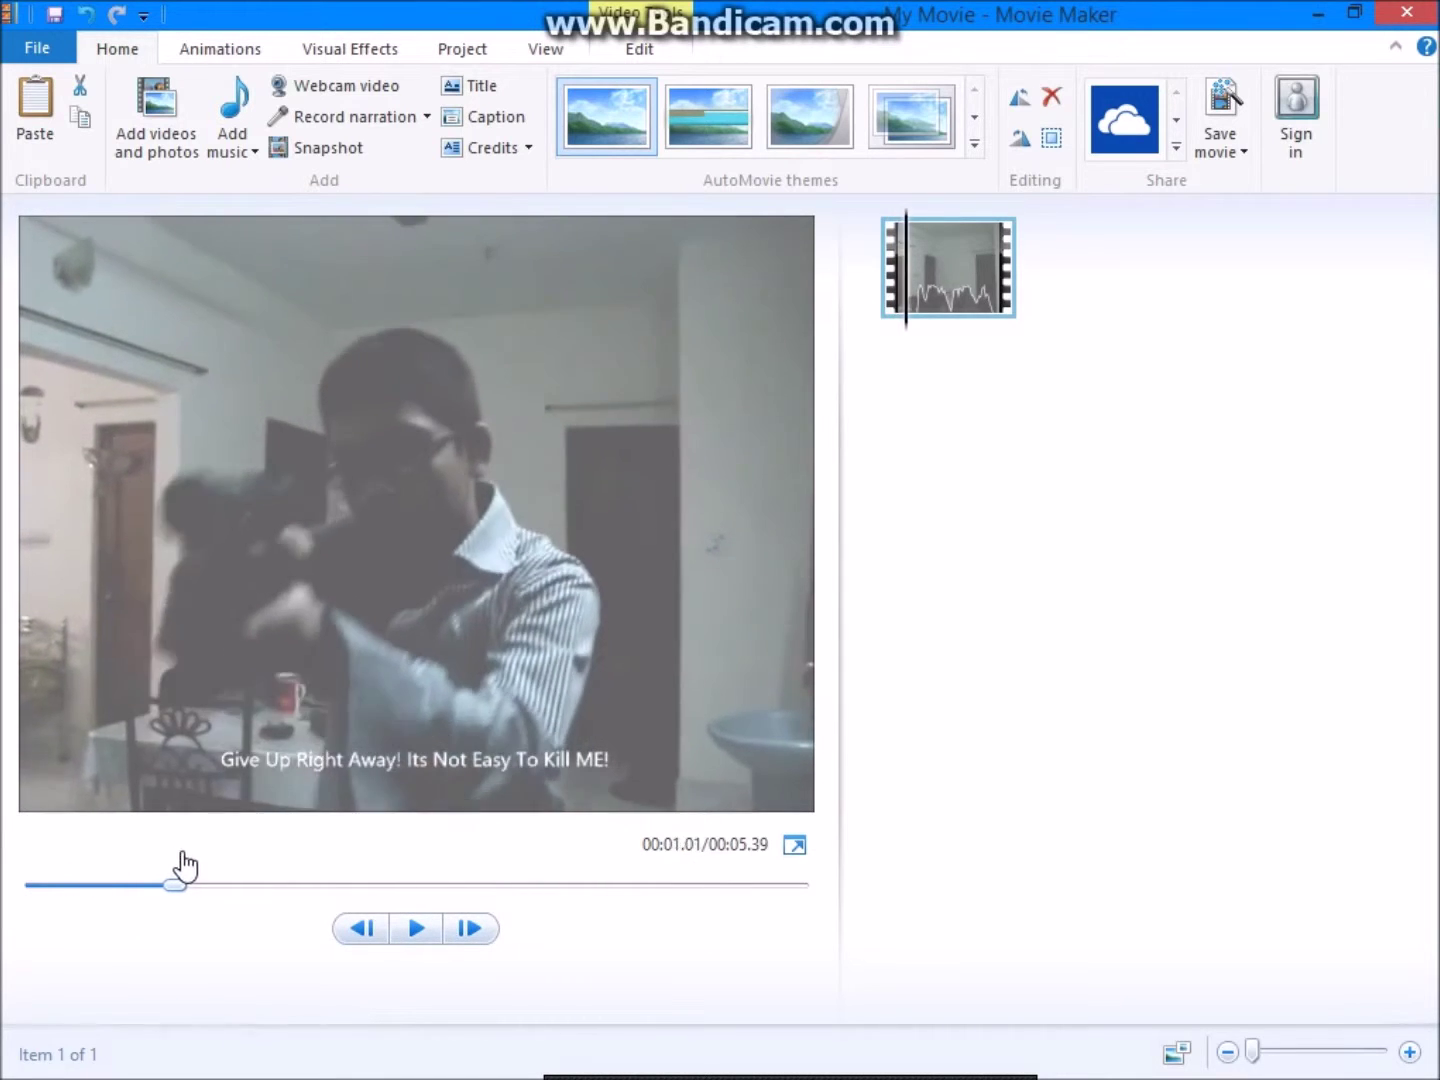
left_click_drag(158, 861, 187, 850)
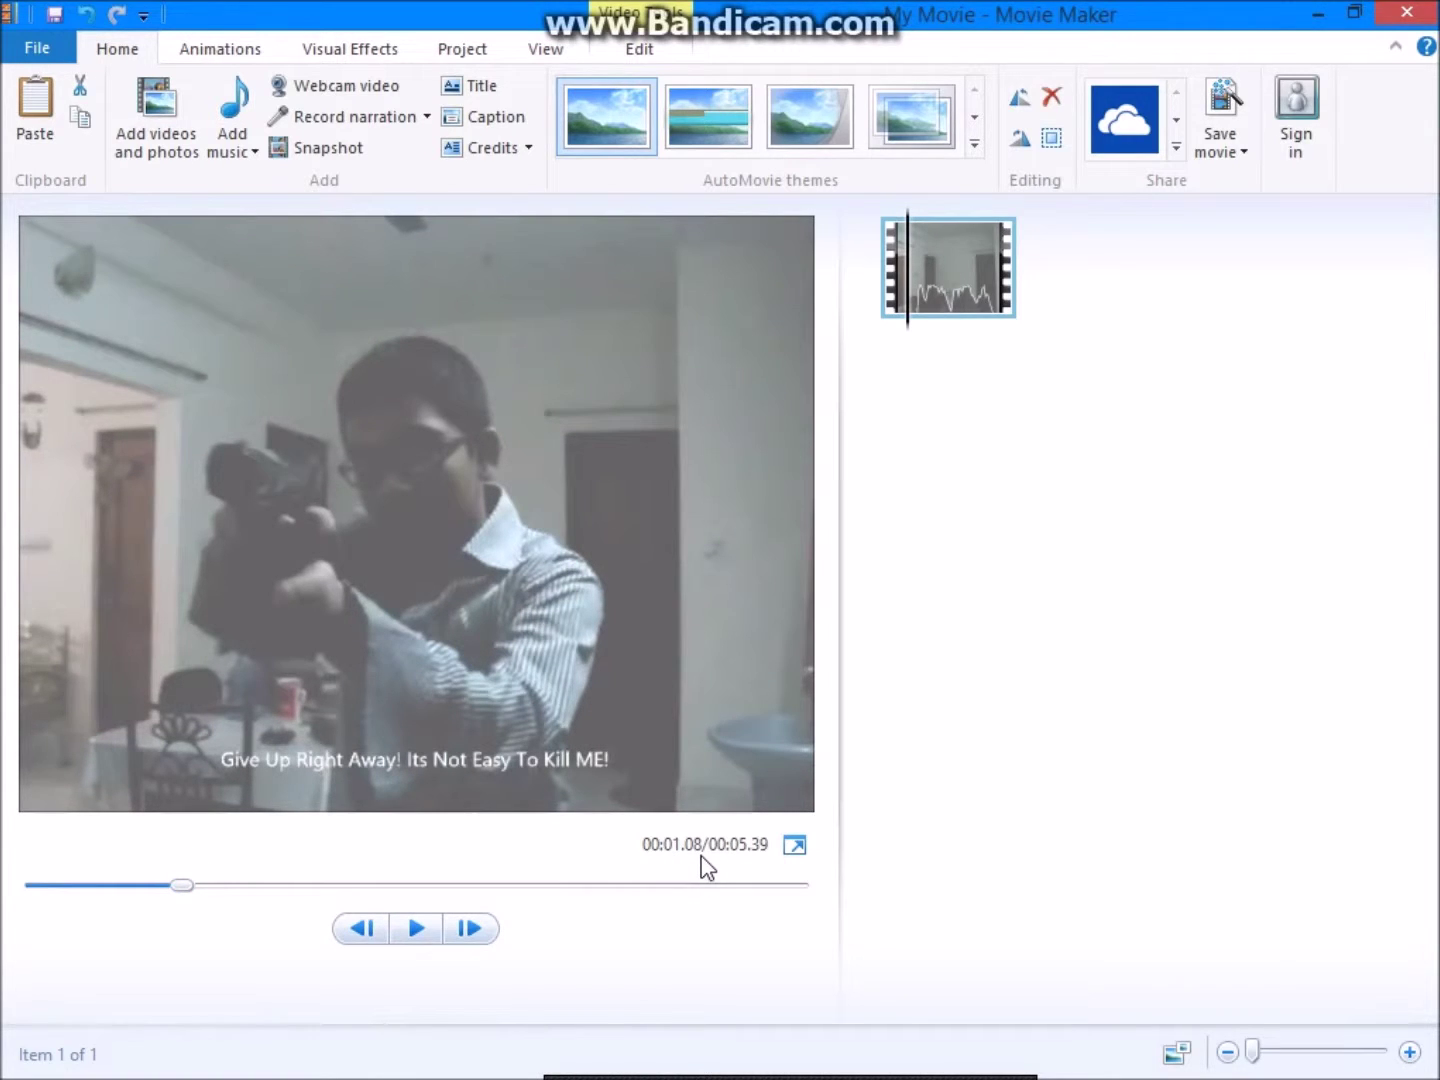
left_click(657, 48)
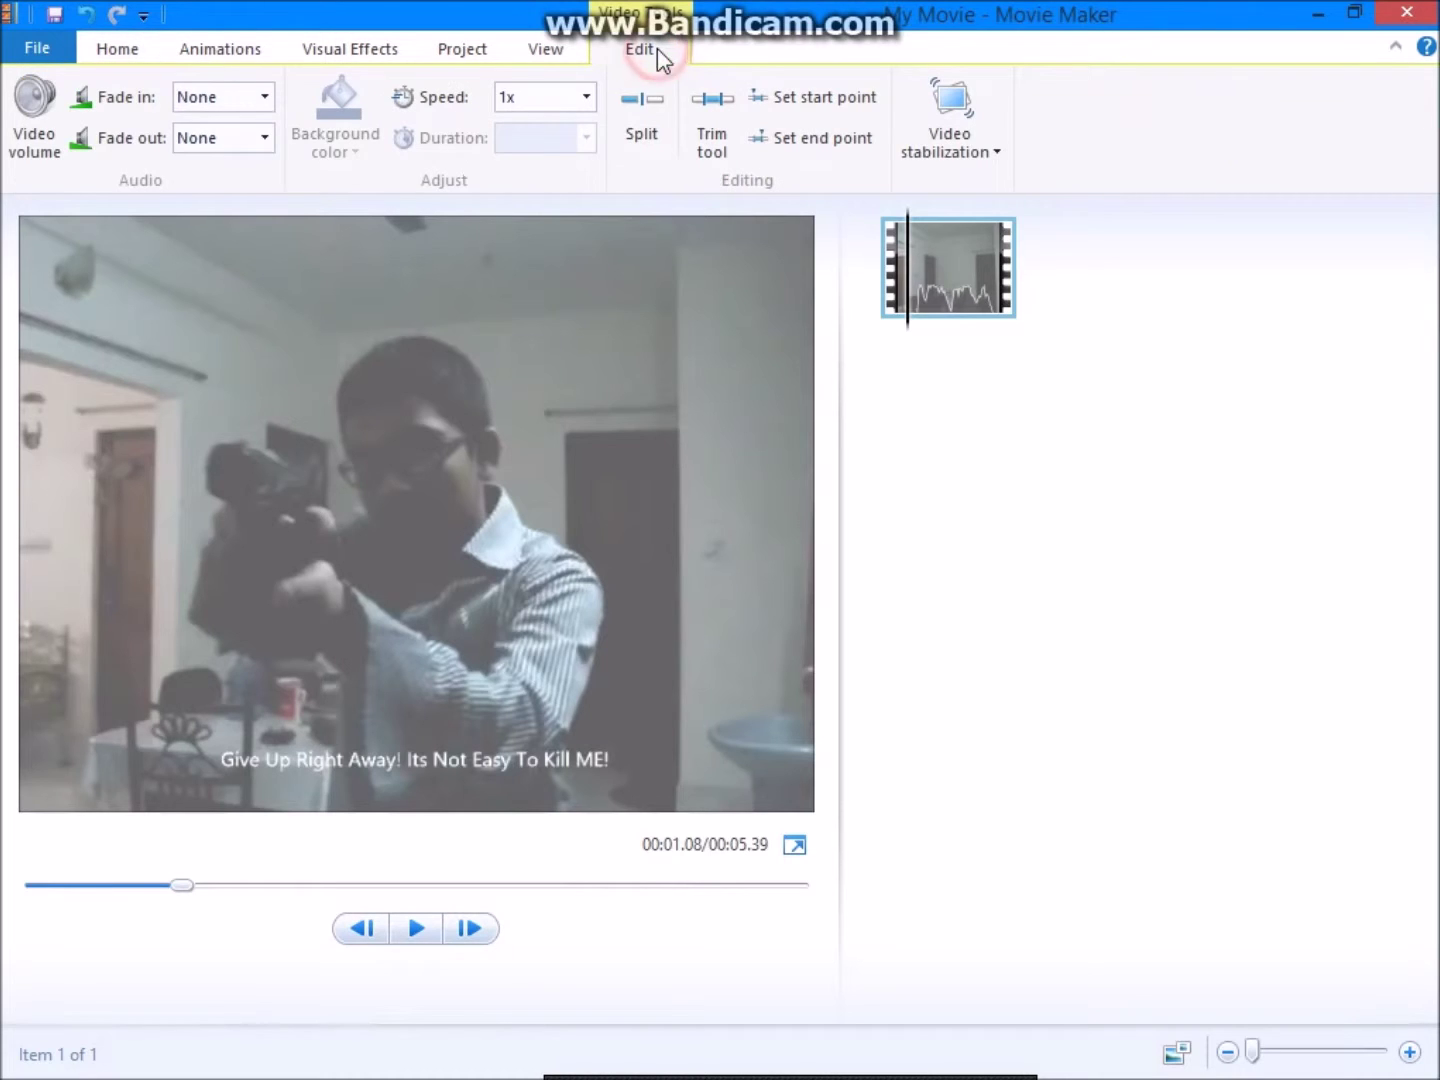
left_click(661, 126)
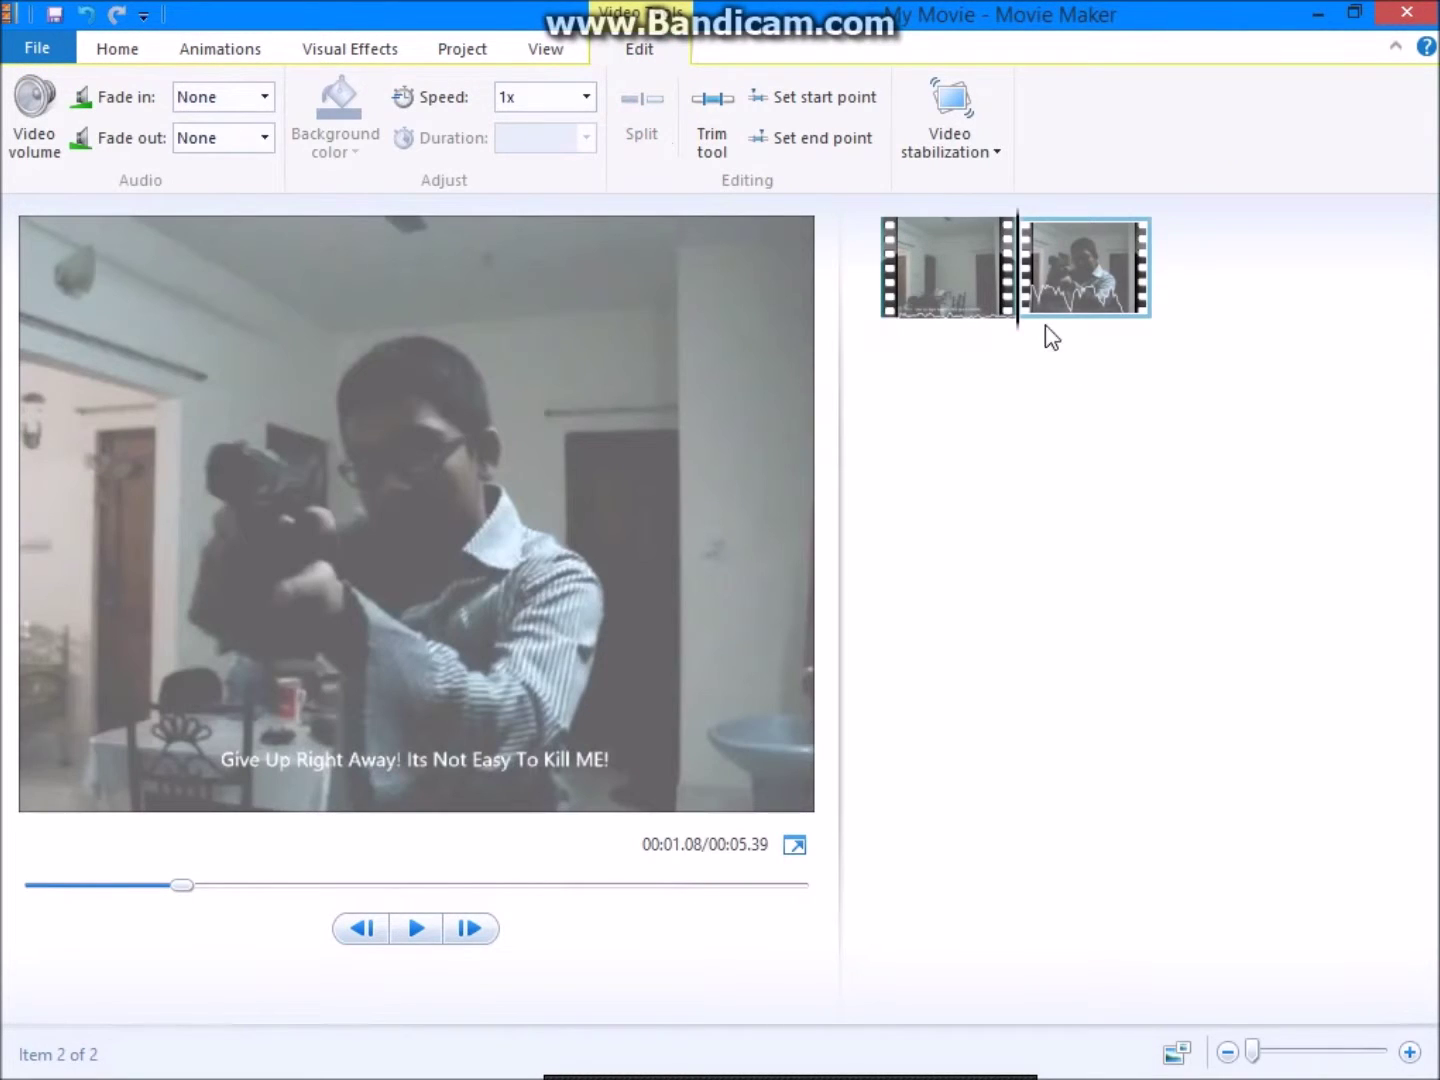
Step: Split the second piece at 2.28 seconds and return the playhead to the middle piece
left_click_drag(1023, 325, 1060, 338)
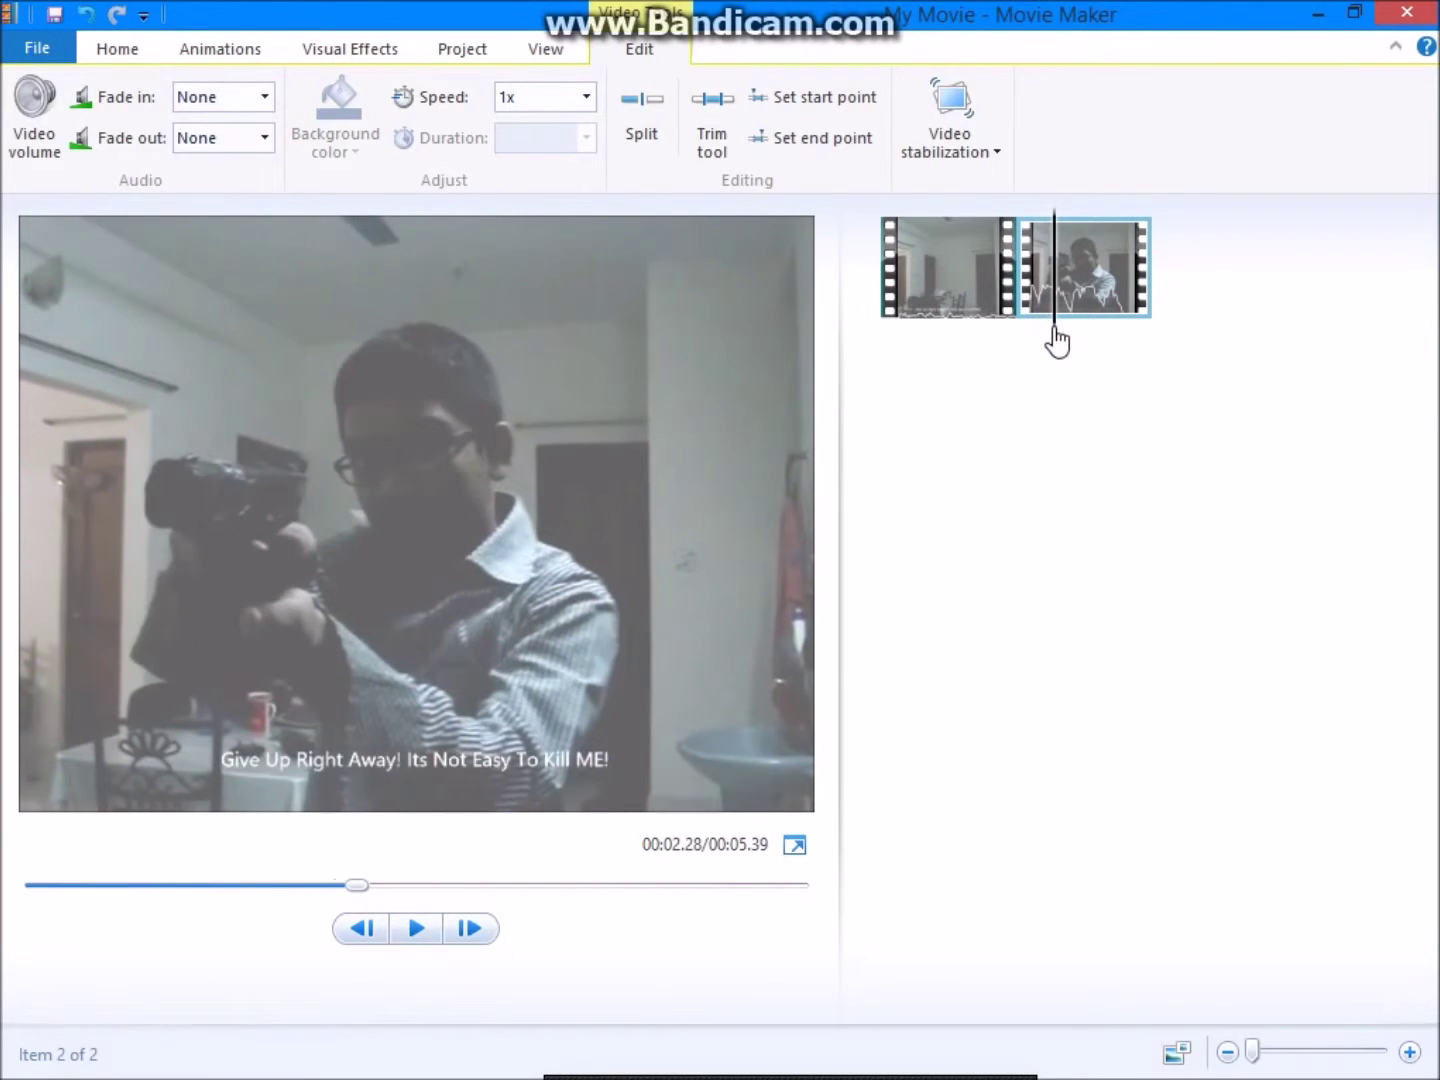
left_click(650, 133)
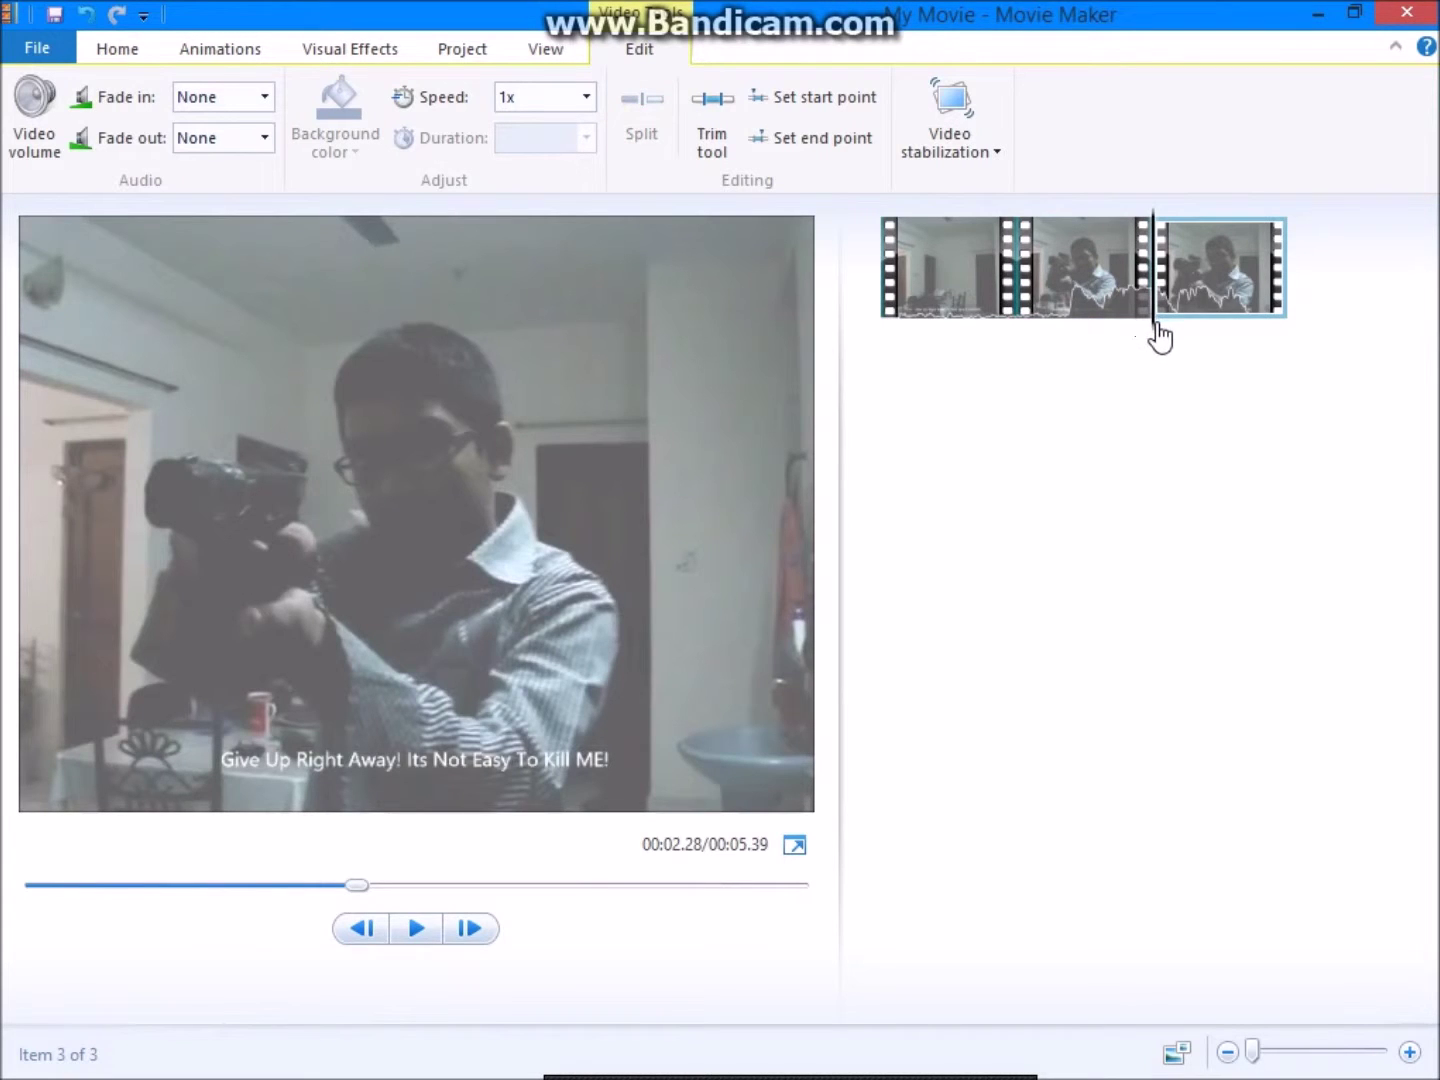
left_click(1152, 323)
left_click_drag(1152, 323, 1035, 354)
Step: Save a PNG snapshot of the middle piece's frame at about 1.22 seconds to D:
left_click(1032, 350)
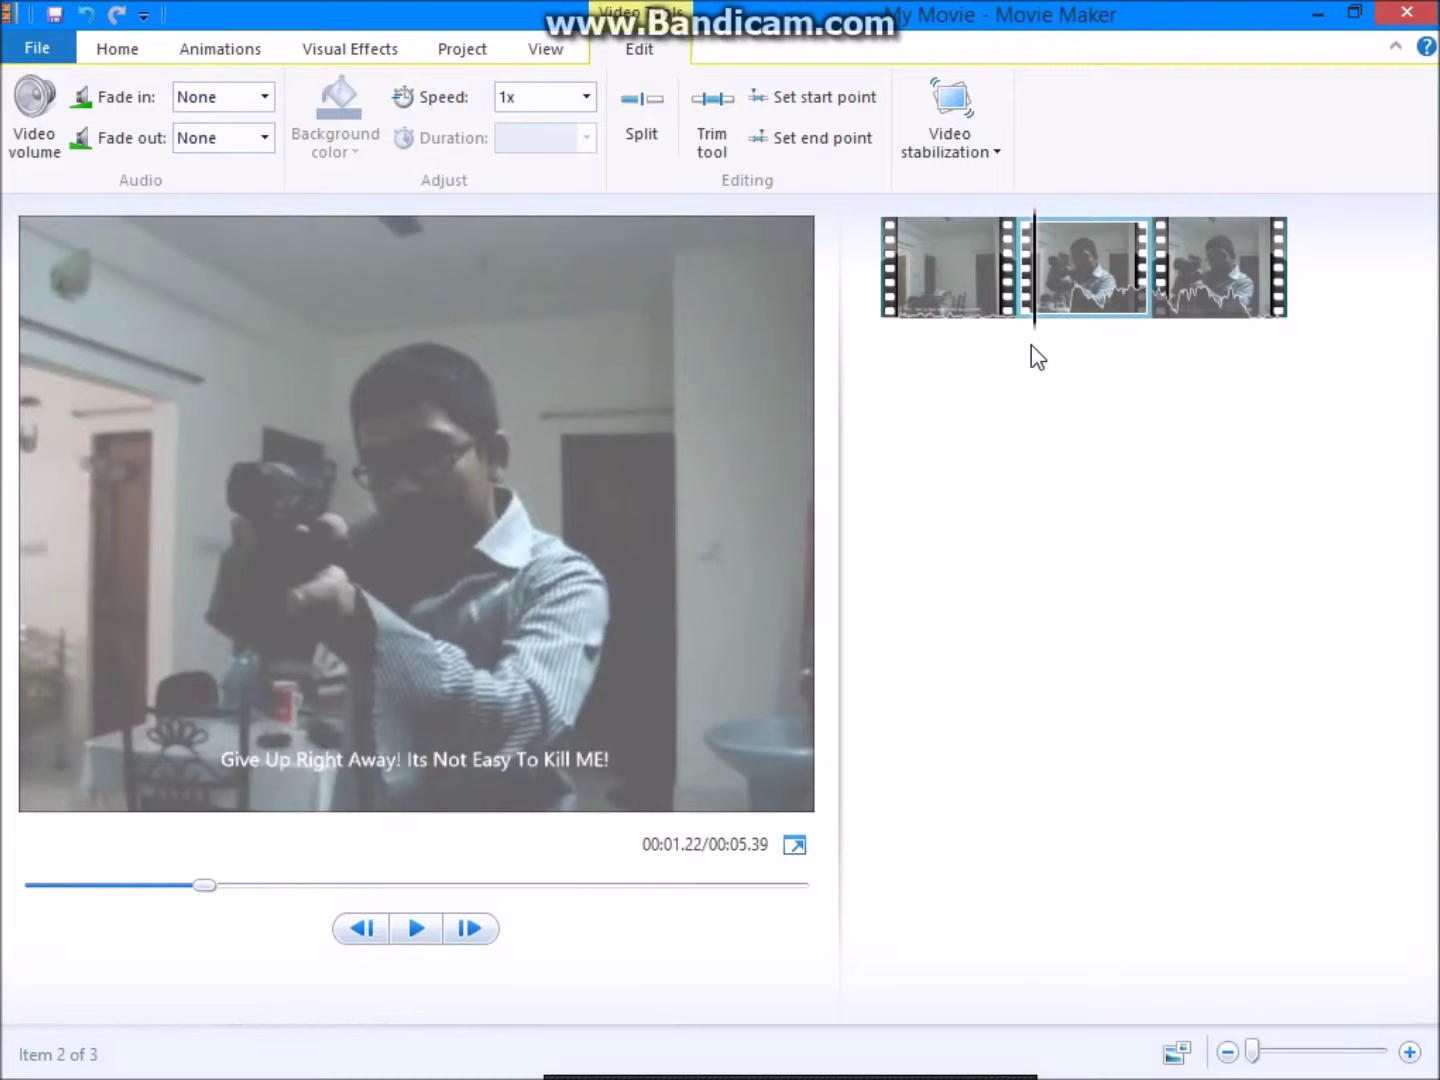
left_click(108, 54)
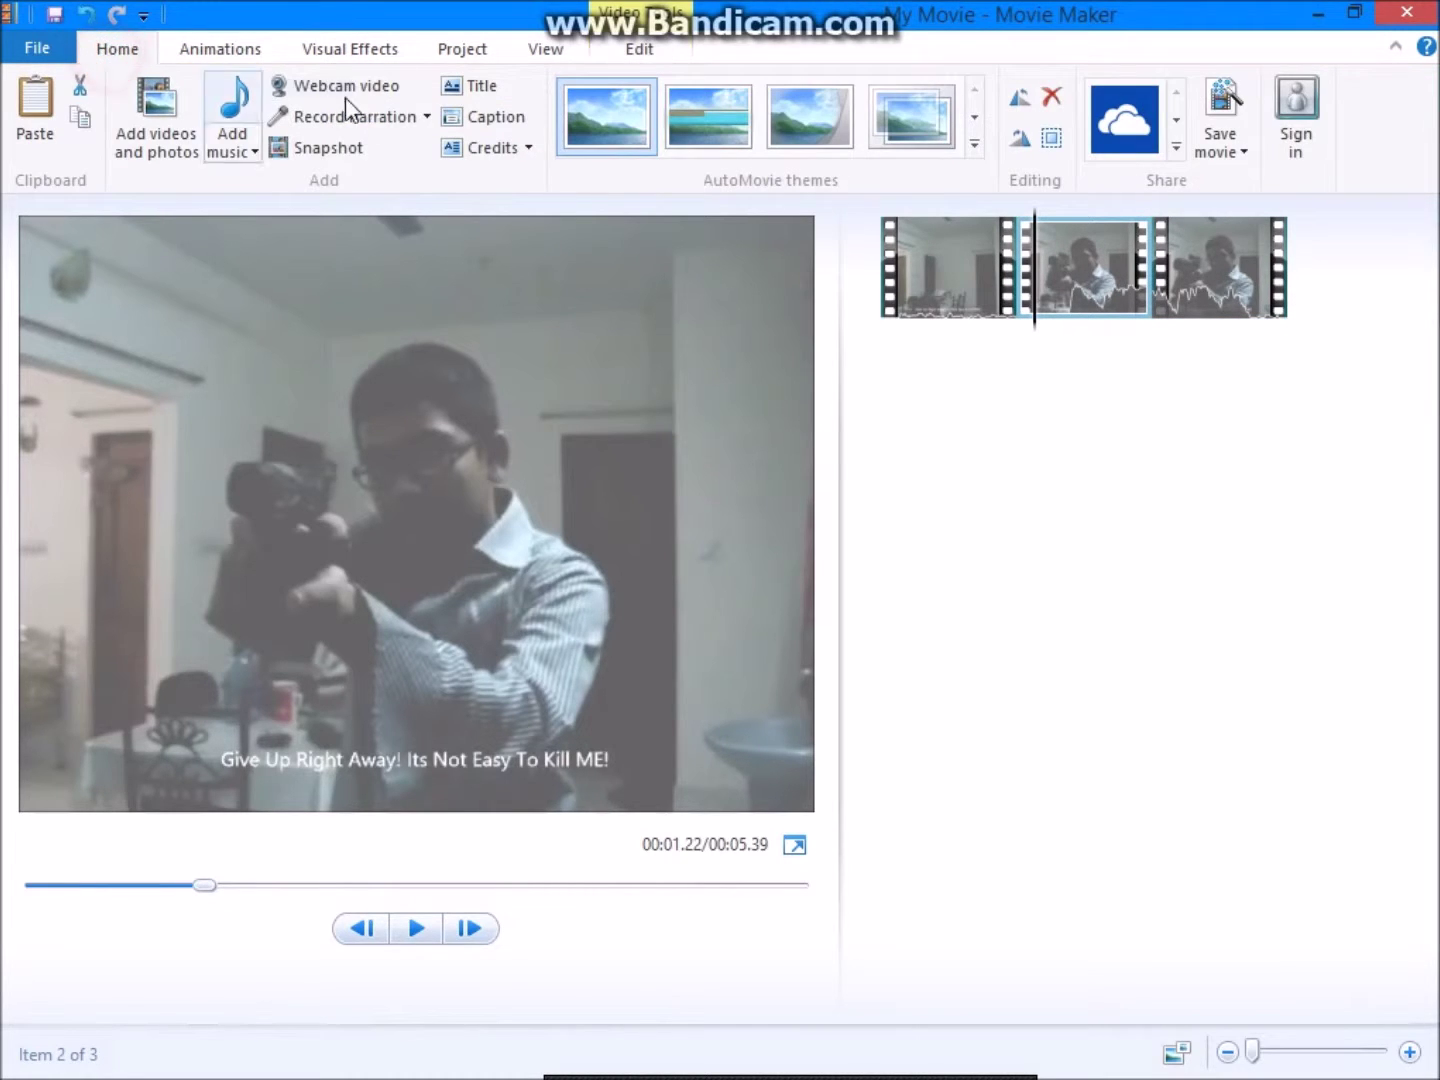
left_click(356, 154)
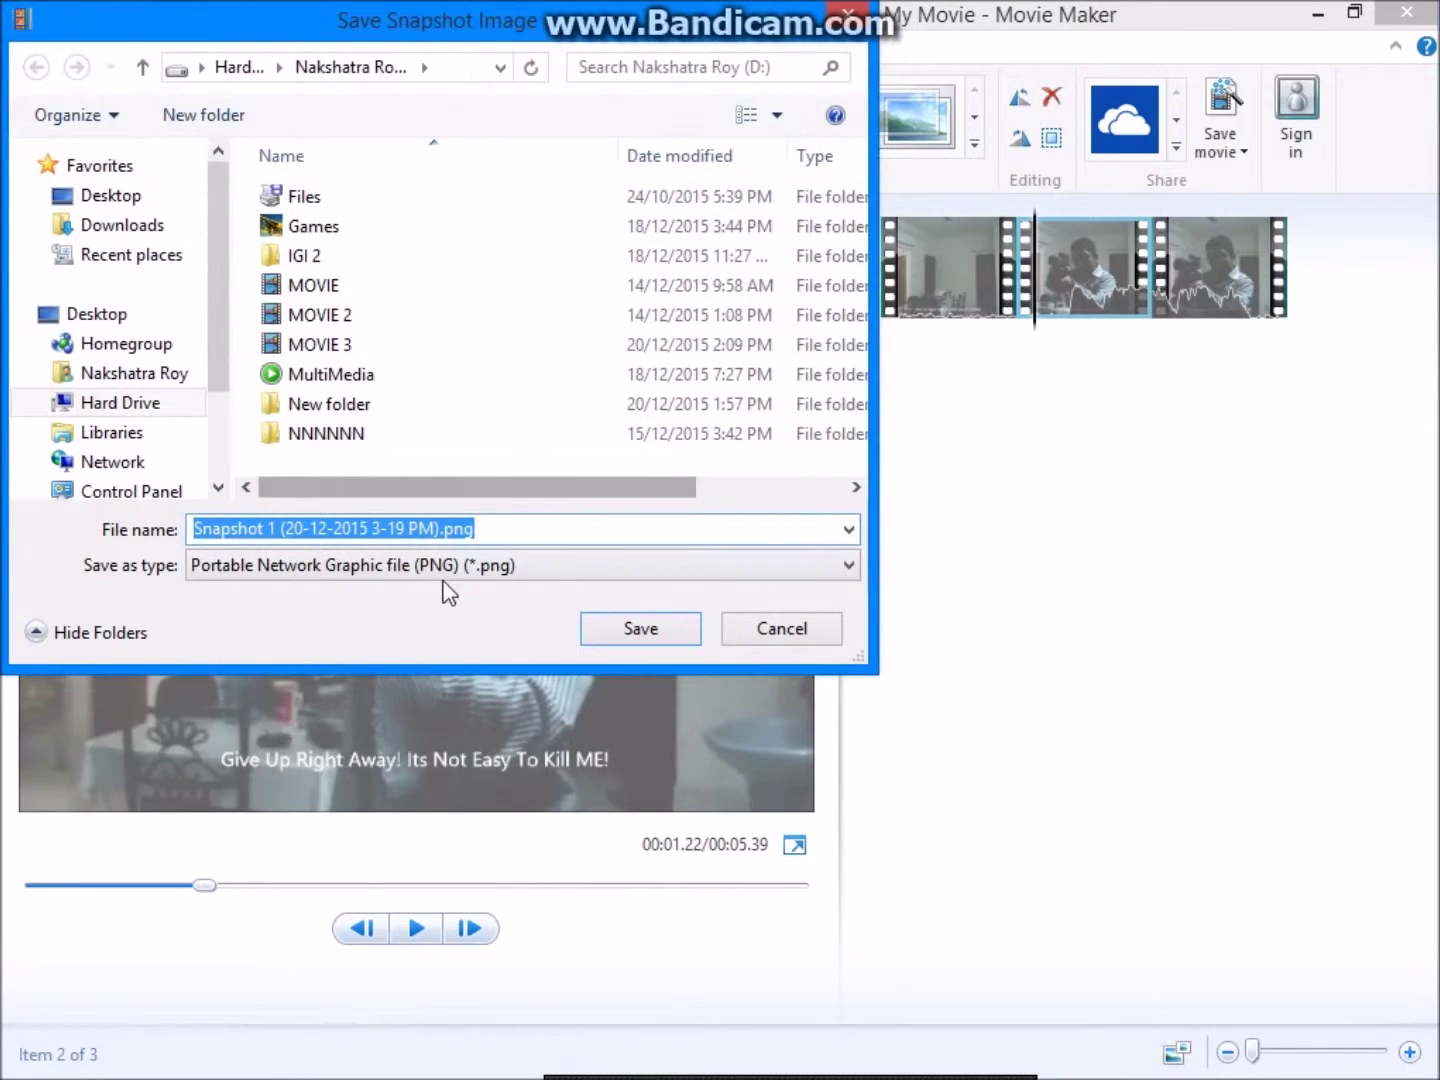
type("rfhbffbfbf")
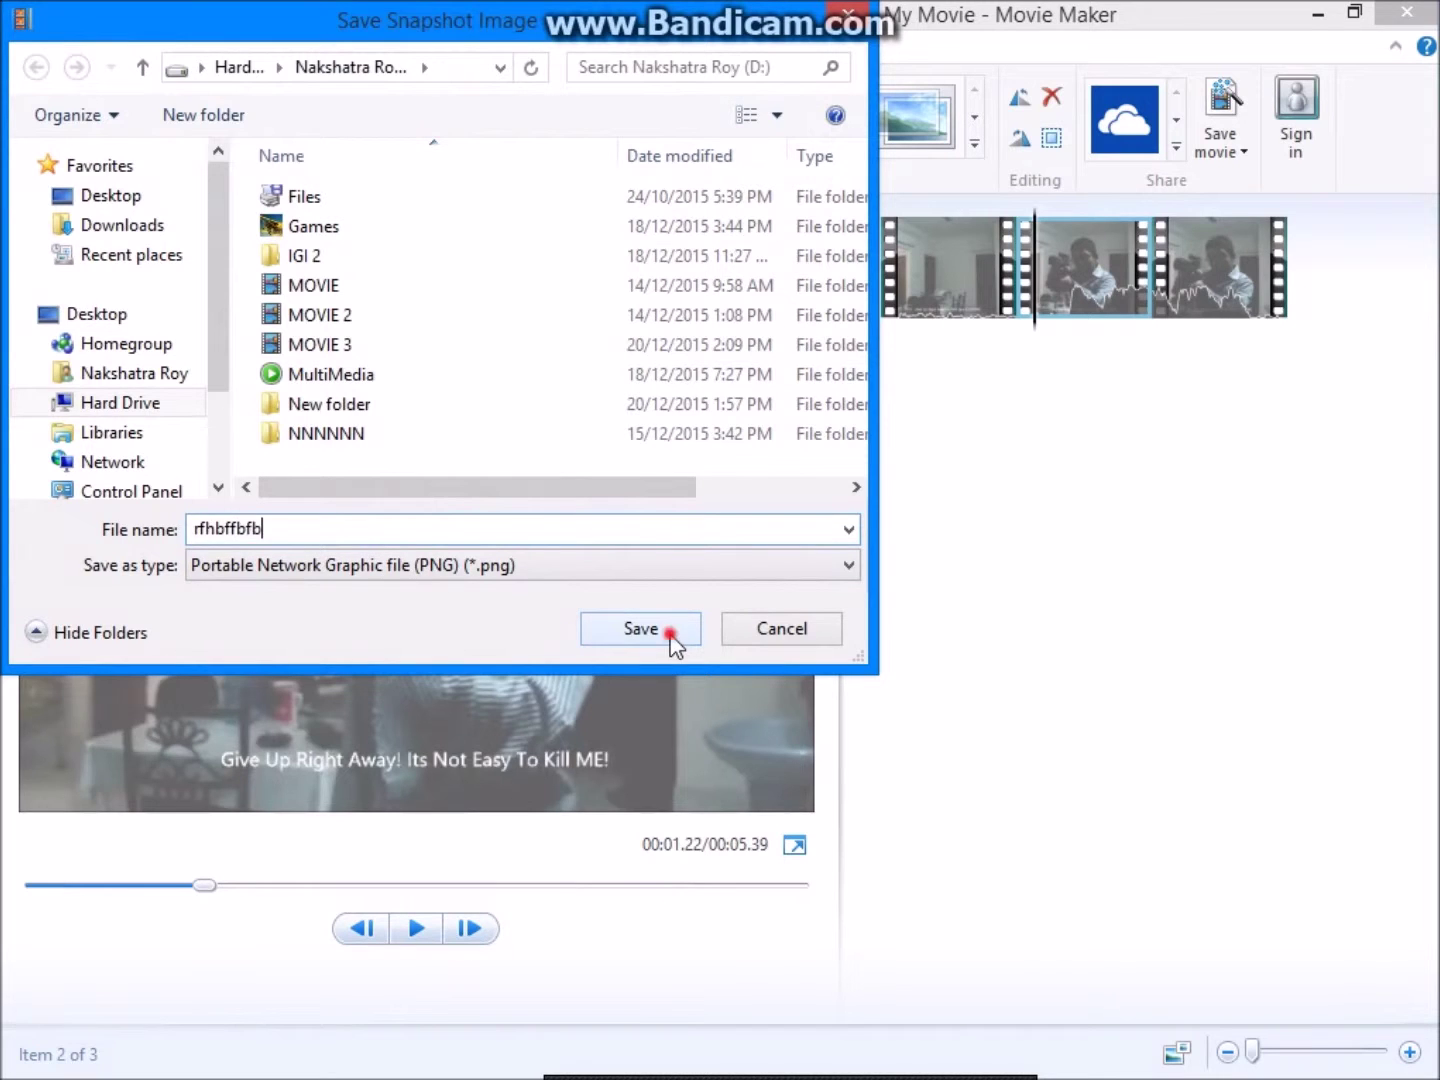
left_click(668, 630)
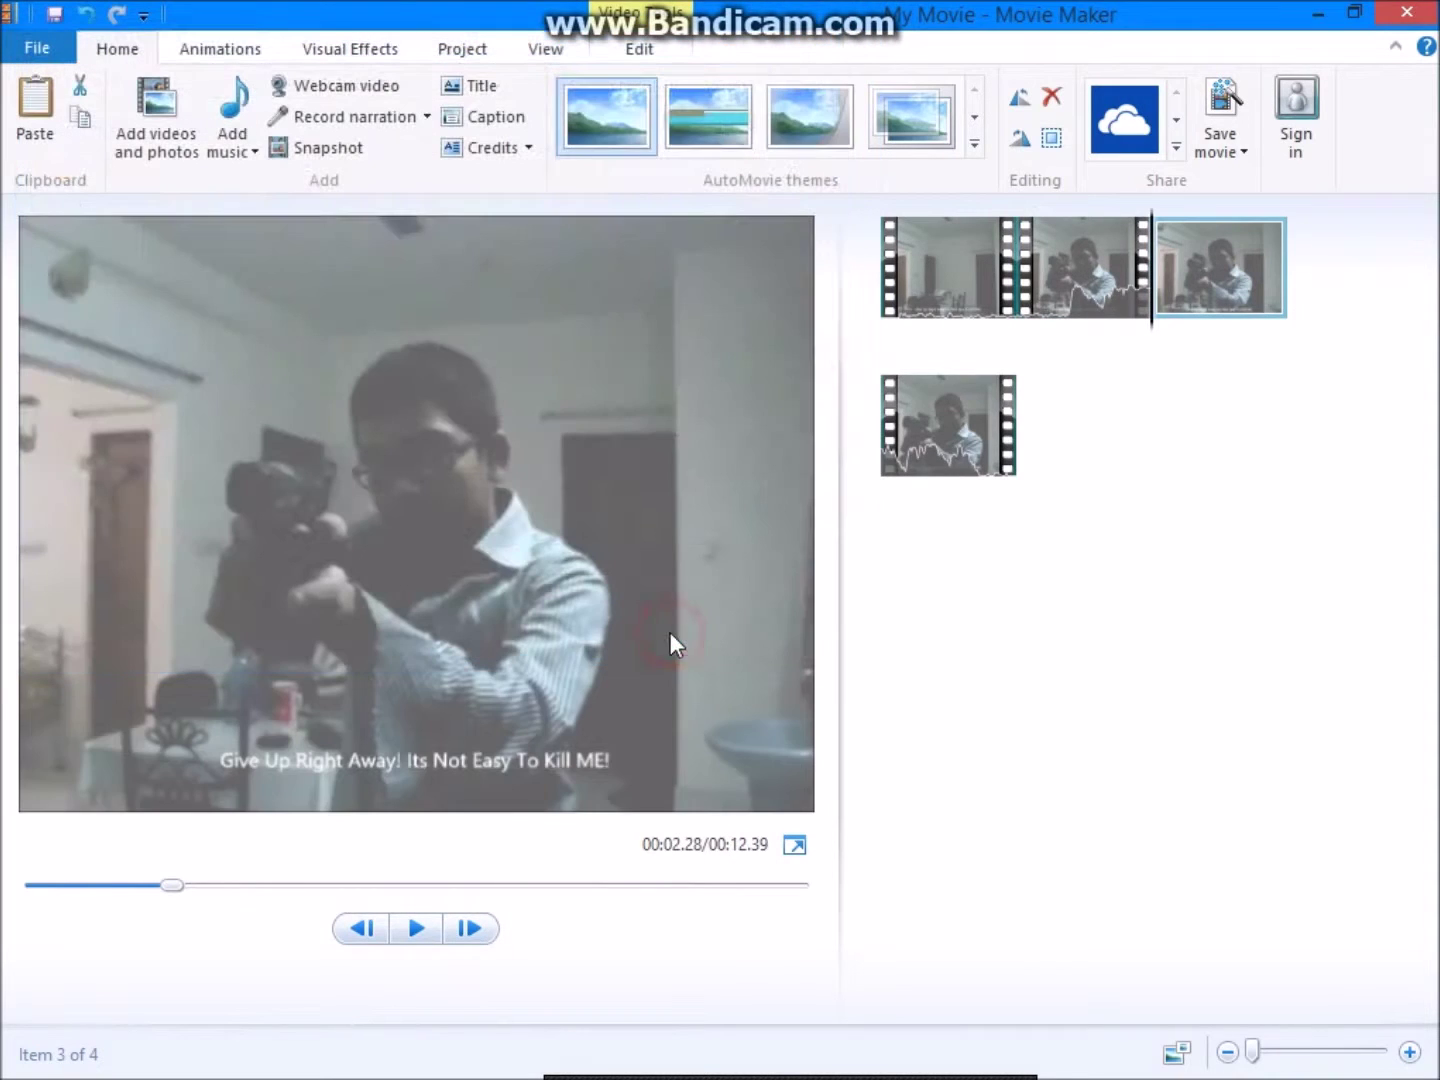
Step: Remove the extra clip from the storyboard and minimize Movie Maker
right_click(1195, 268)
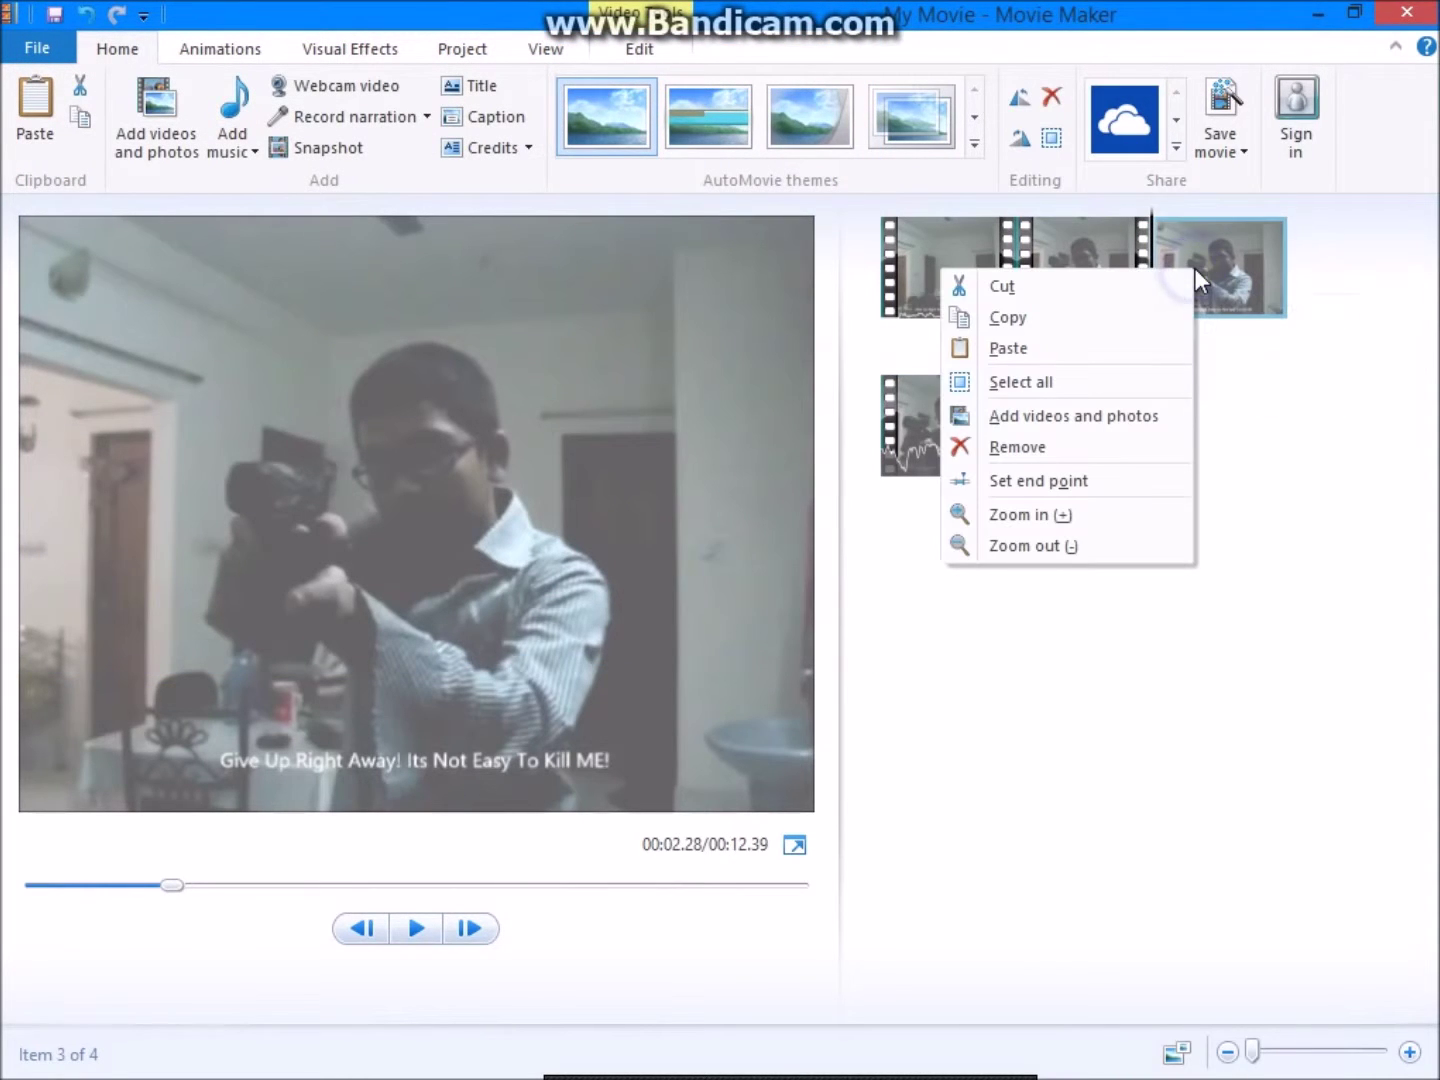
left_click(1084, 448)
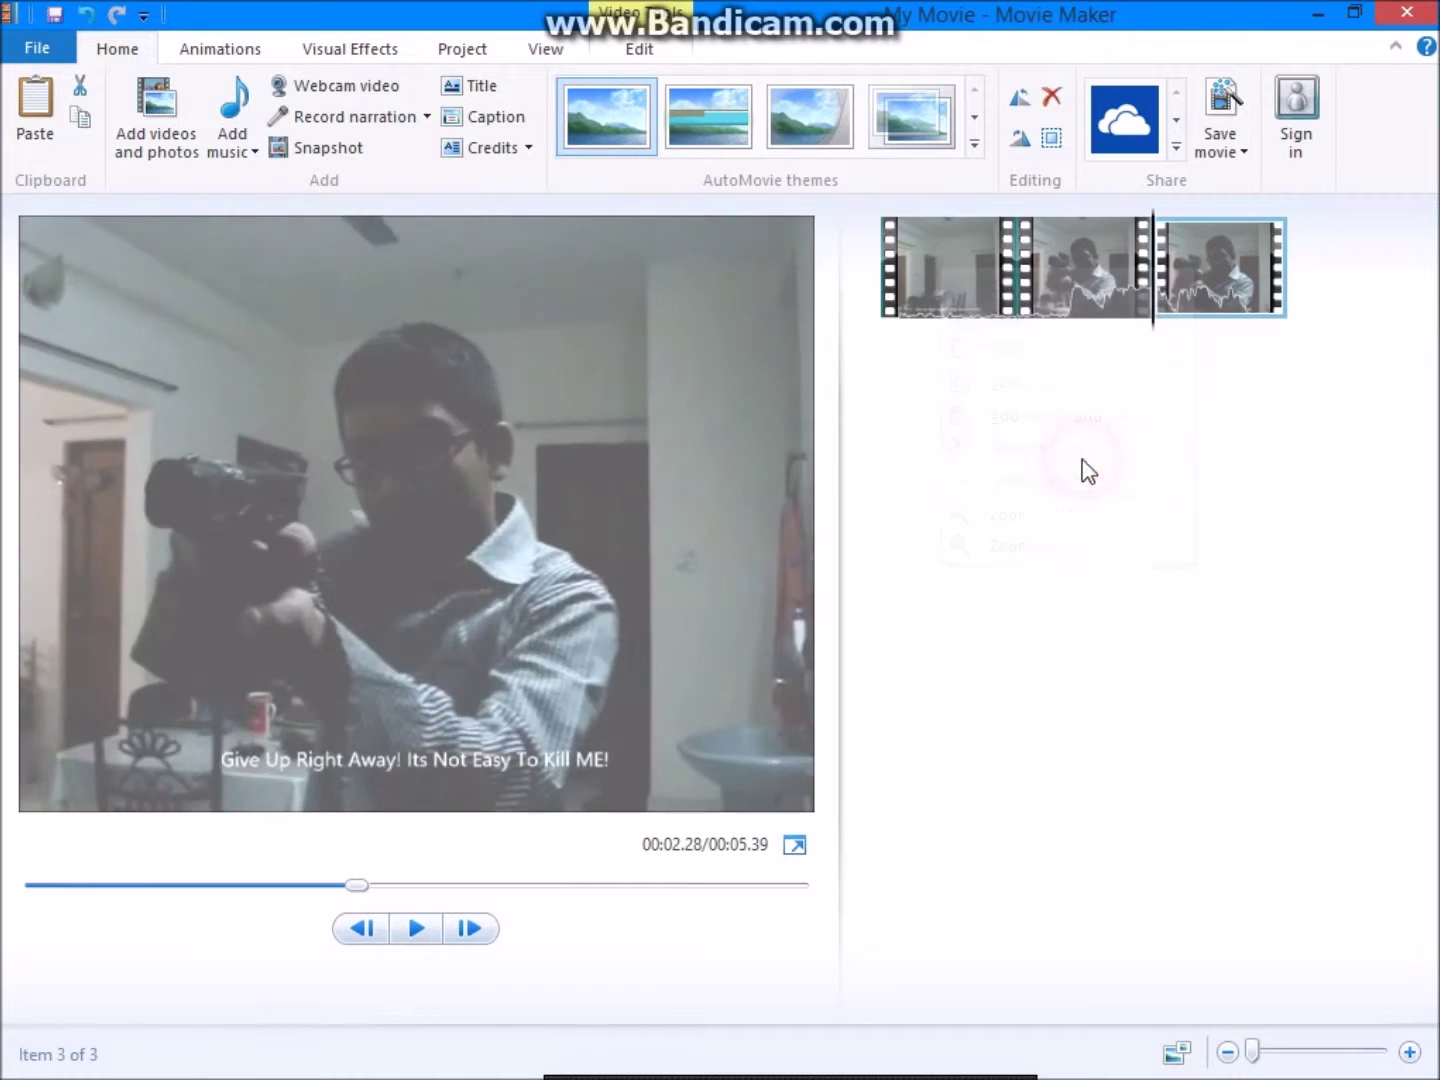
left_click(1316, 12)
Step: Open rfhbffbfb.png from drive D: in paint.net and restore its window from full screen
double_click(52, 39)
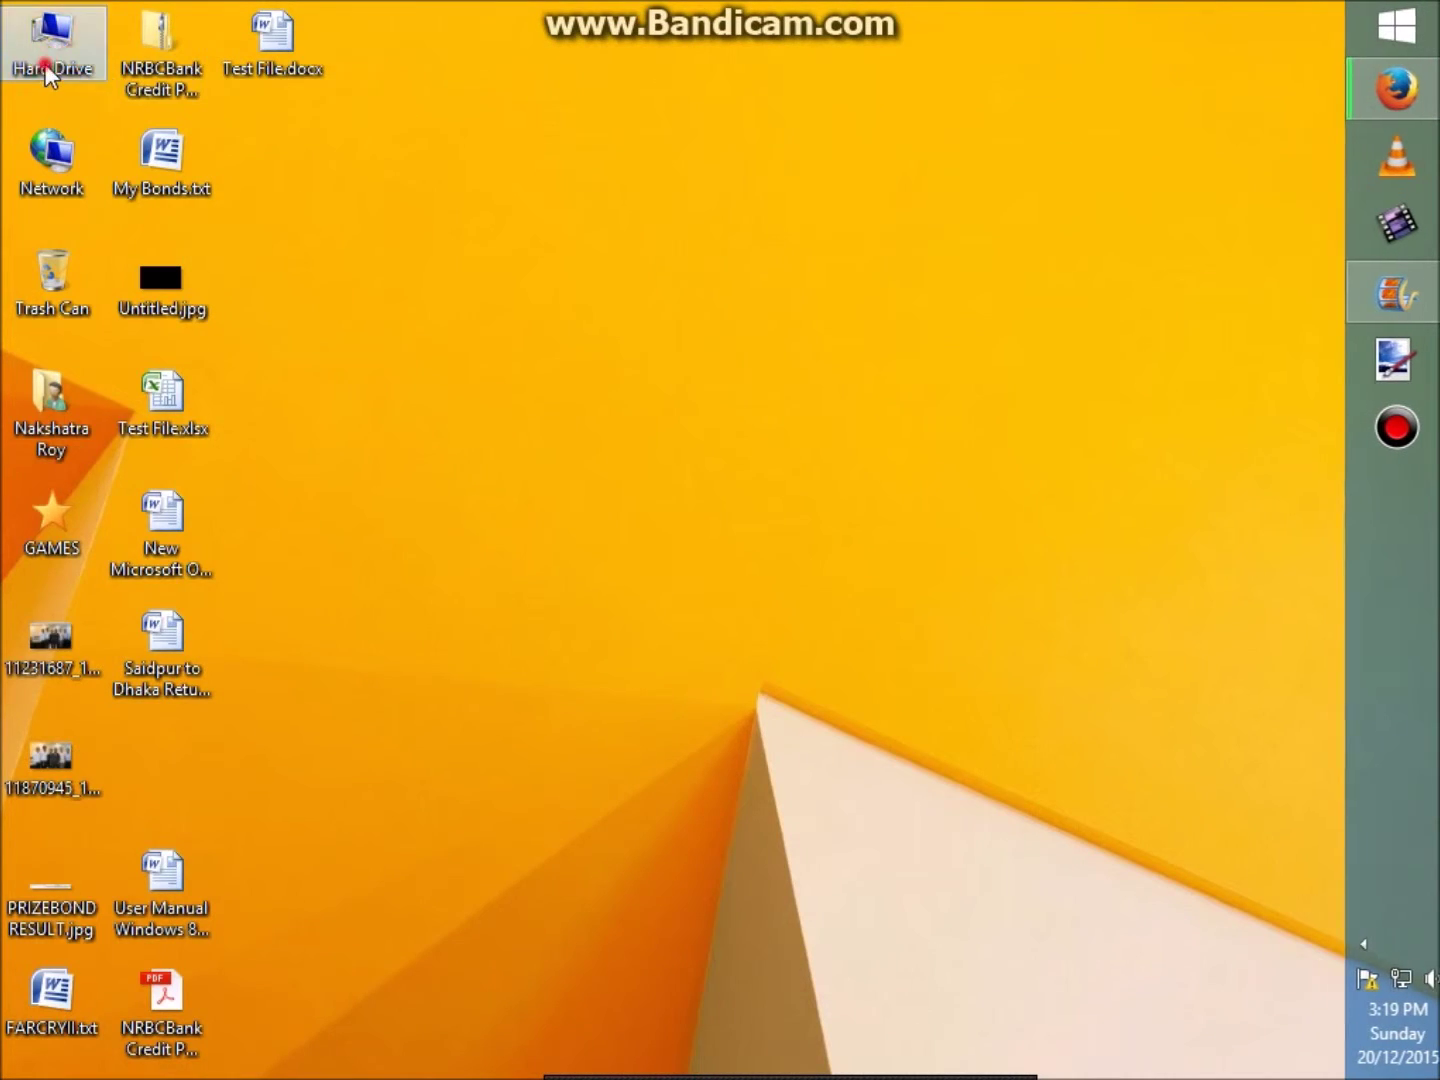
double_click(682, 775)
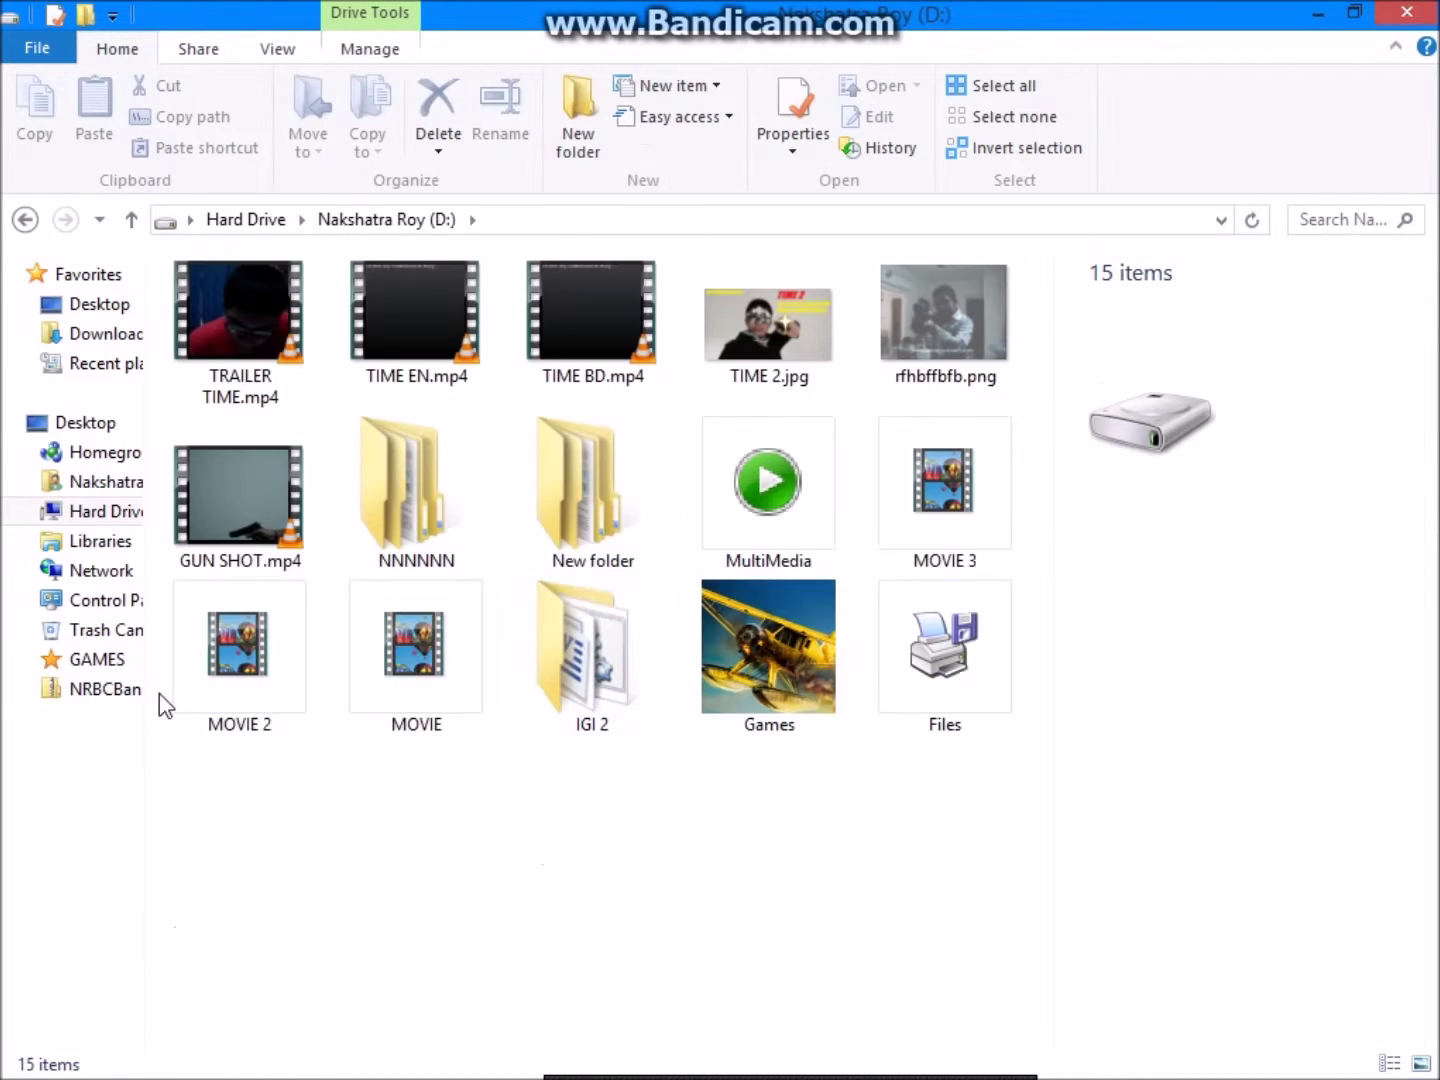
right_click(932, 341)
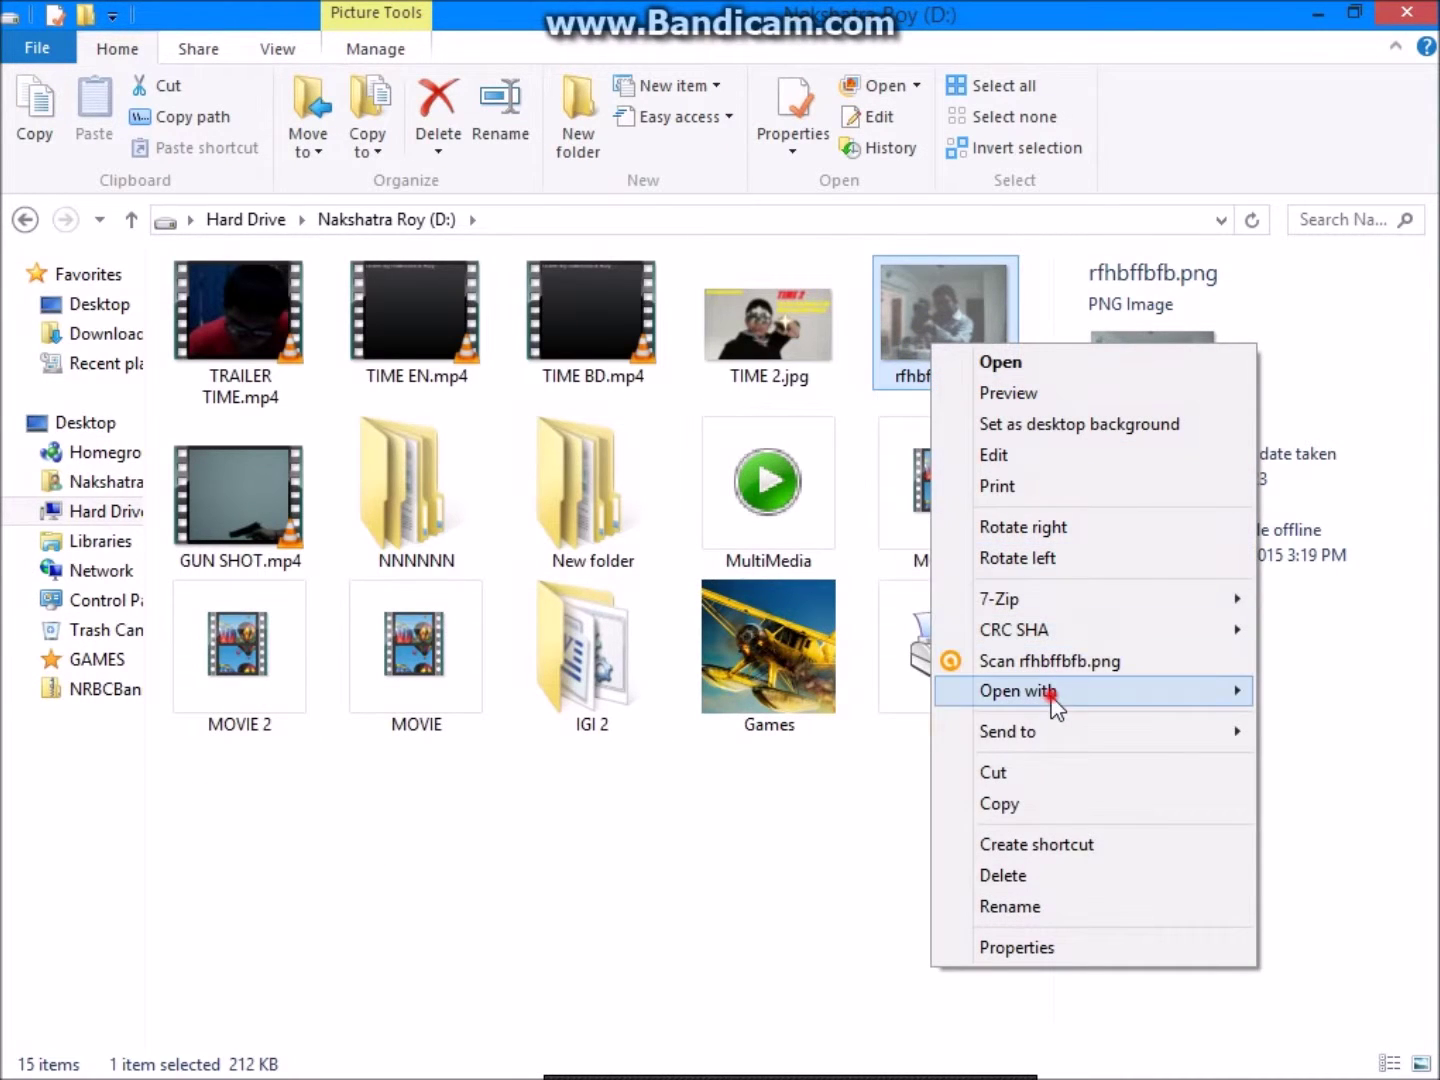
left_click(1037, 691)
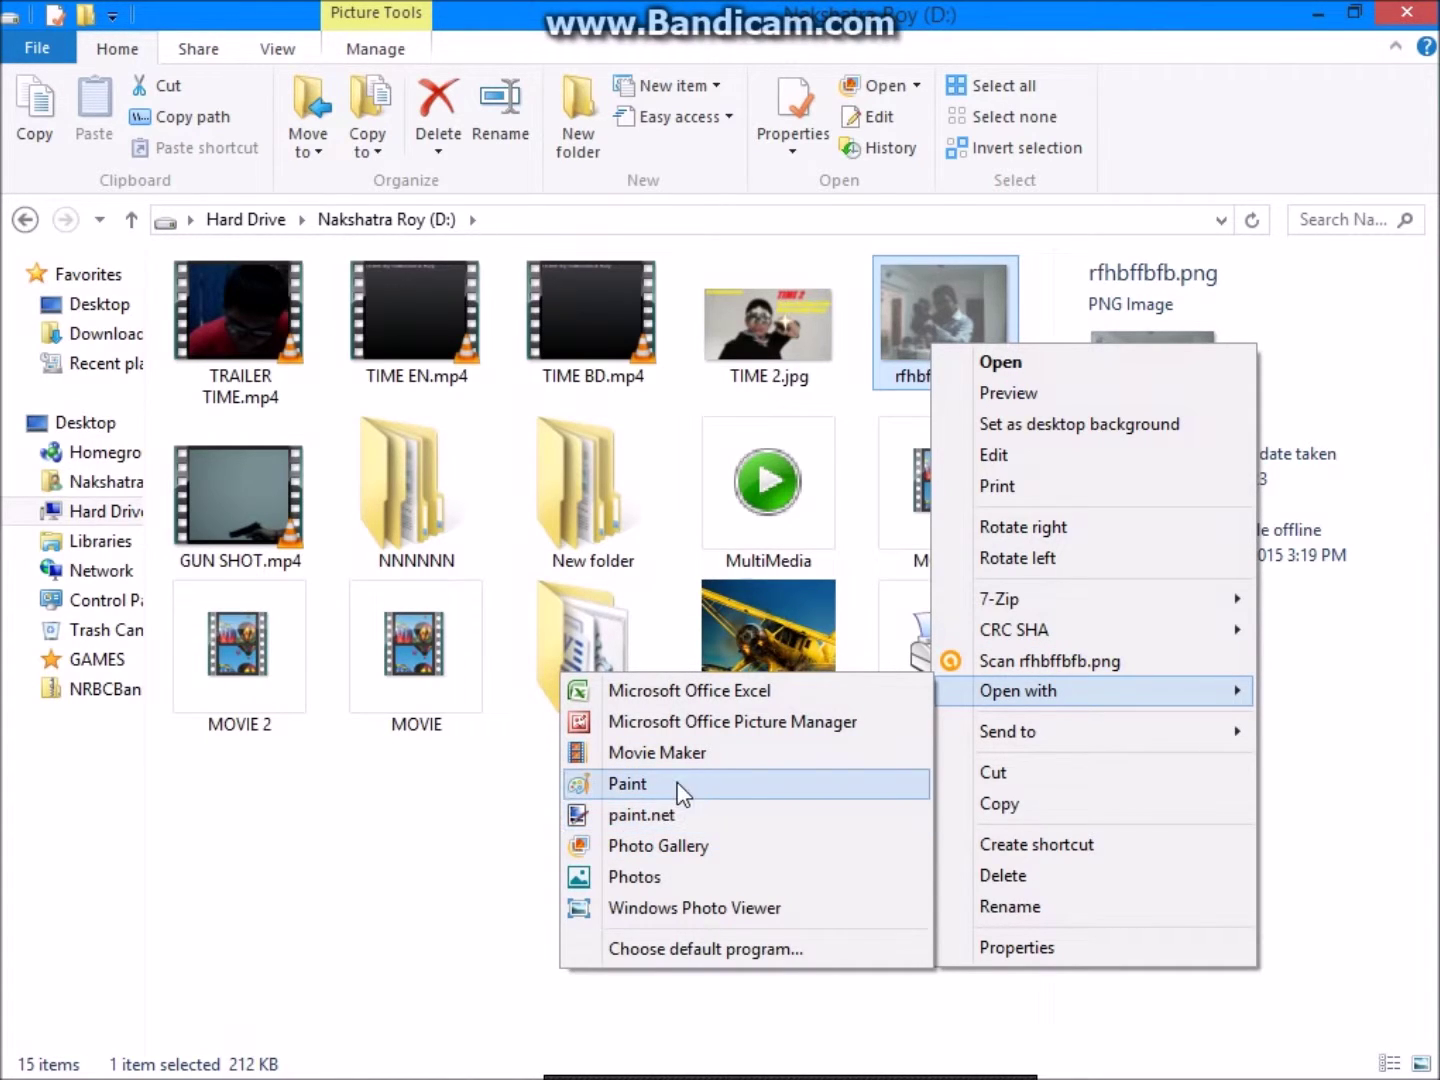
left_click(664, 819)
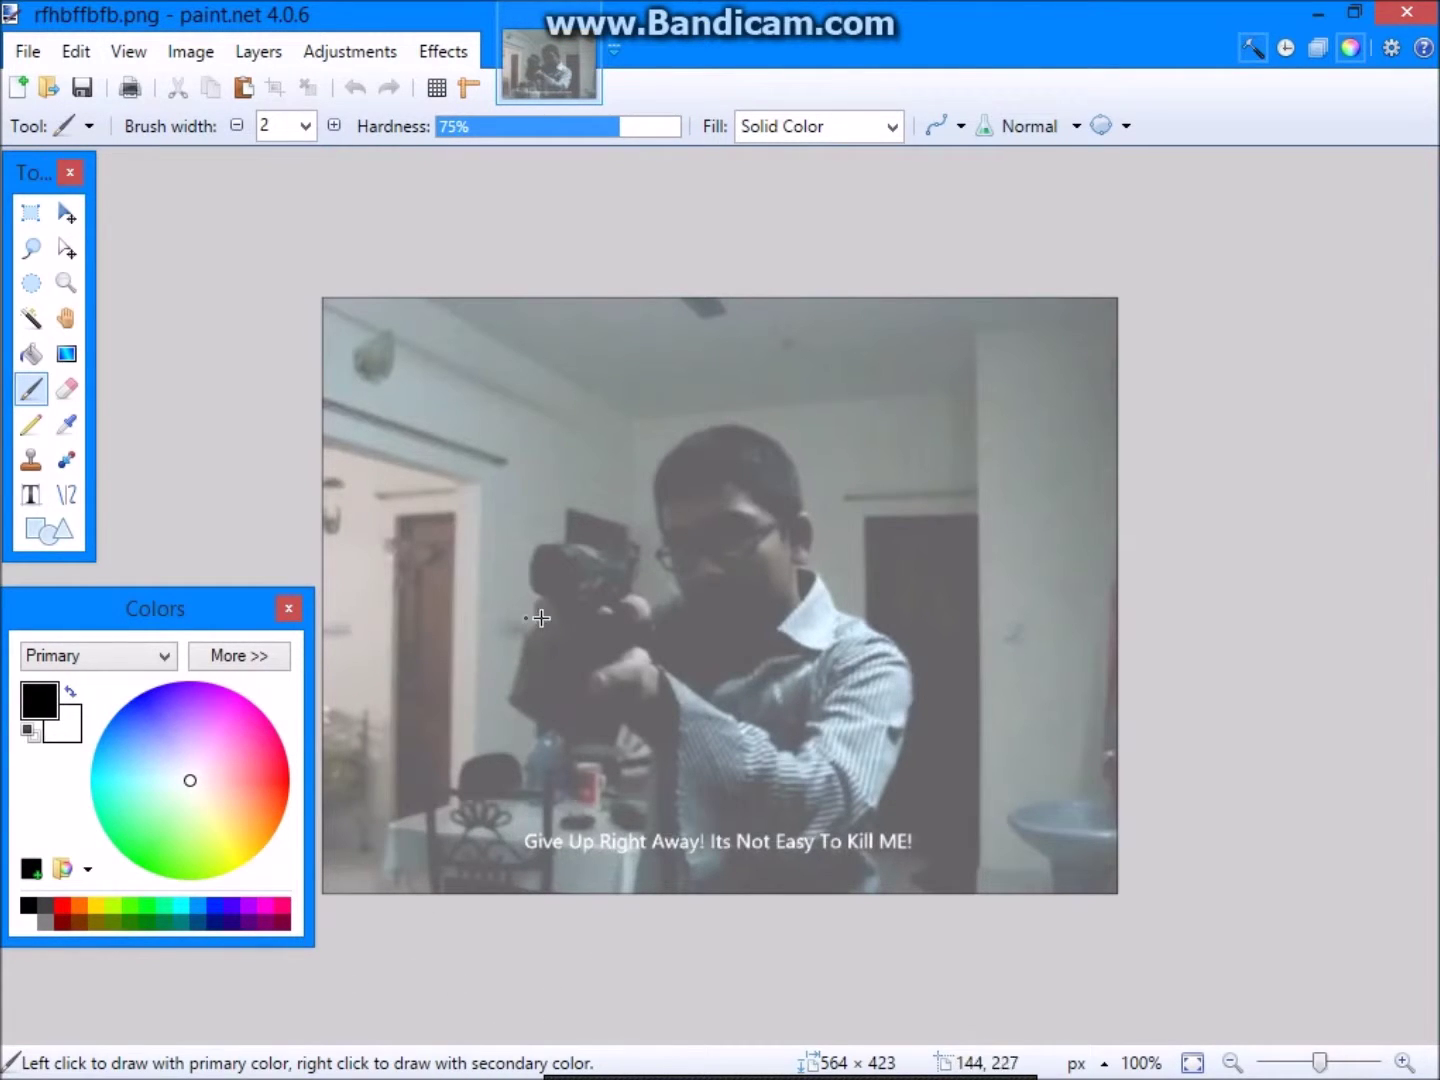
left_click(1355, 14)
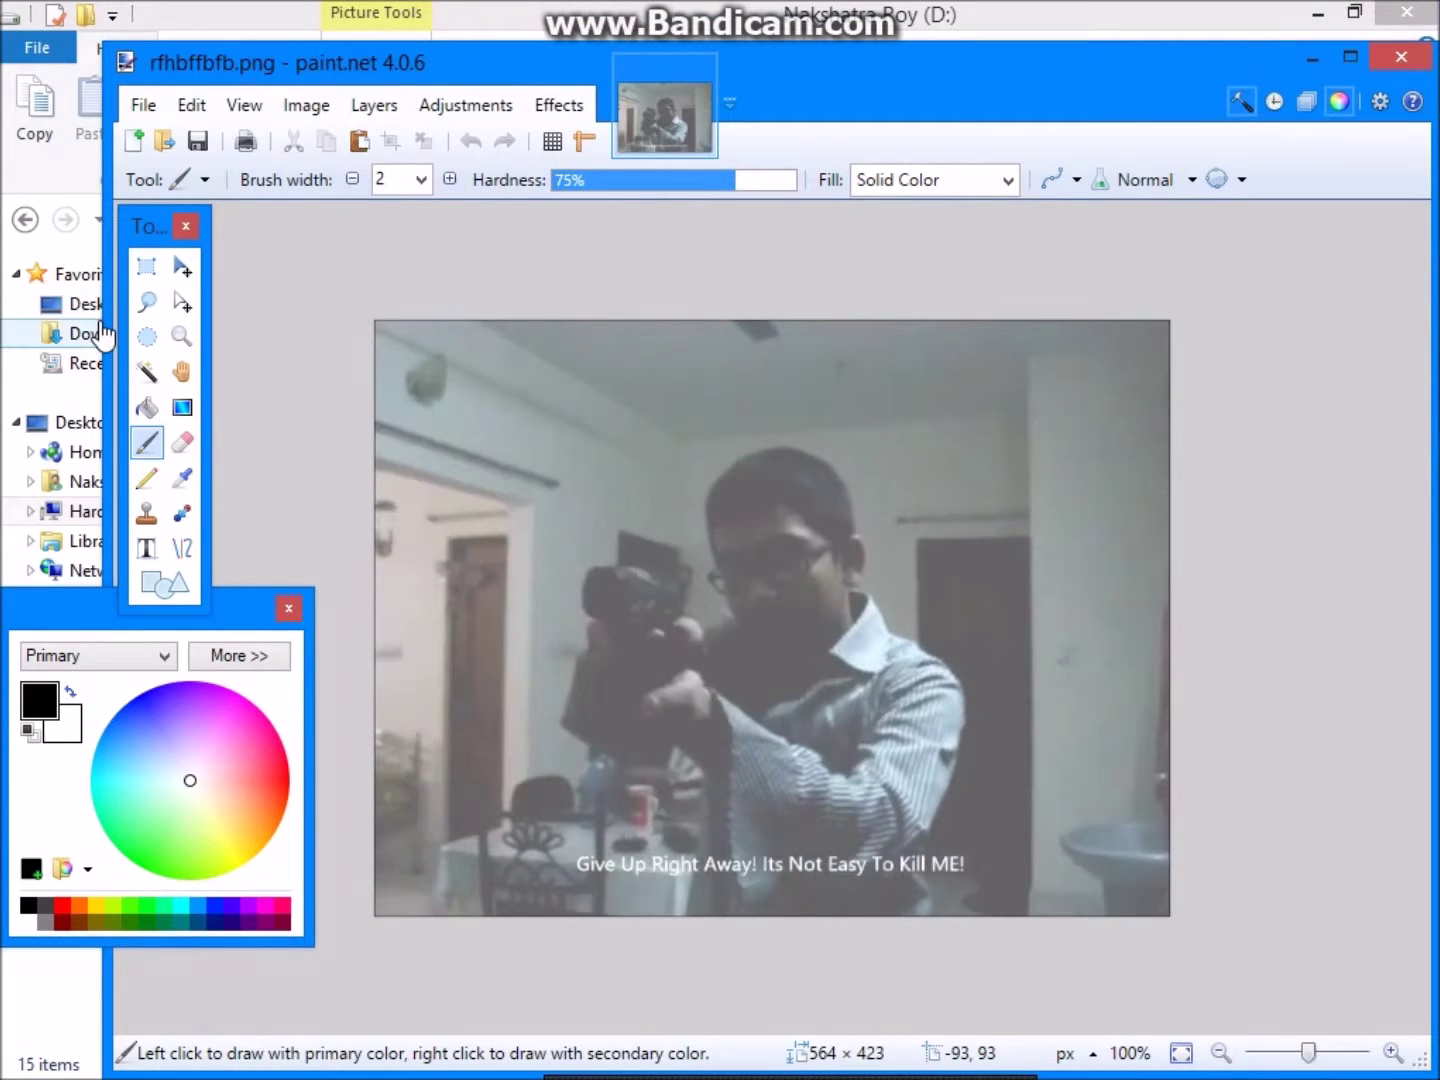
Step: Narrow paint.net to a right-side strip and select the MultiMedia folder
left_click_drag(112, 331, 1020, 376)
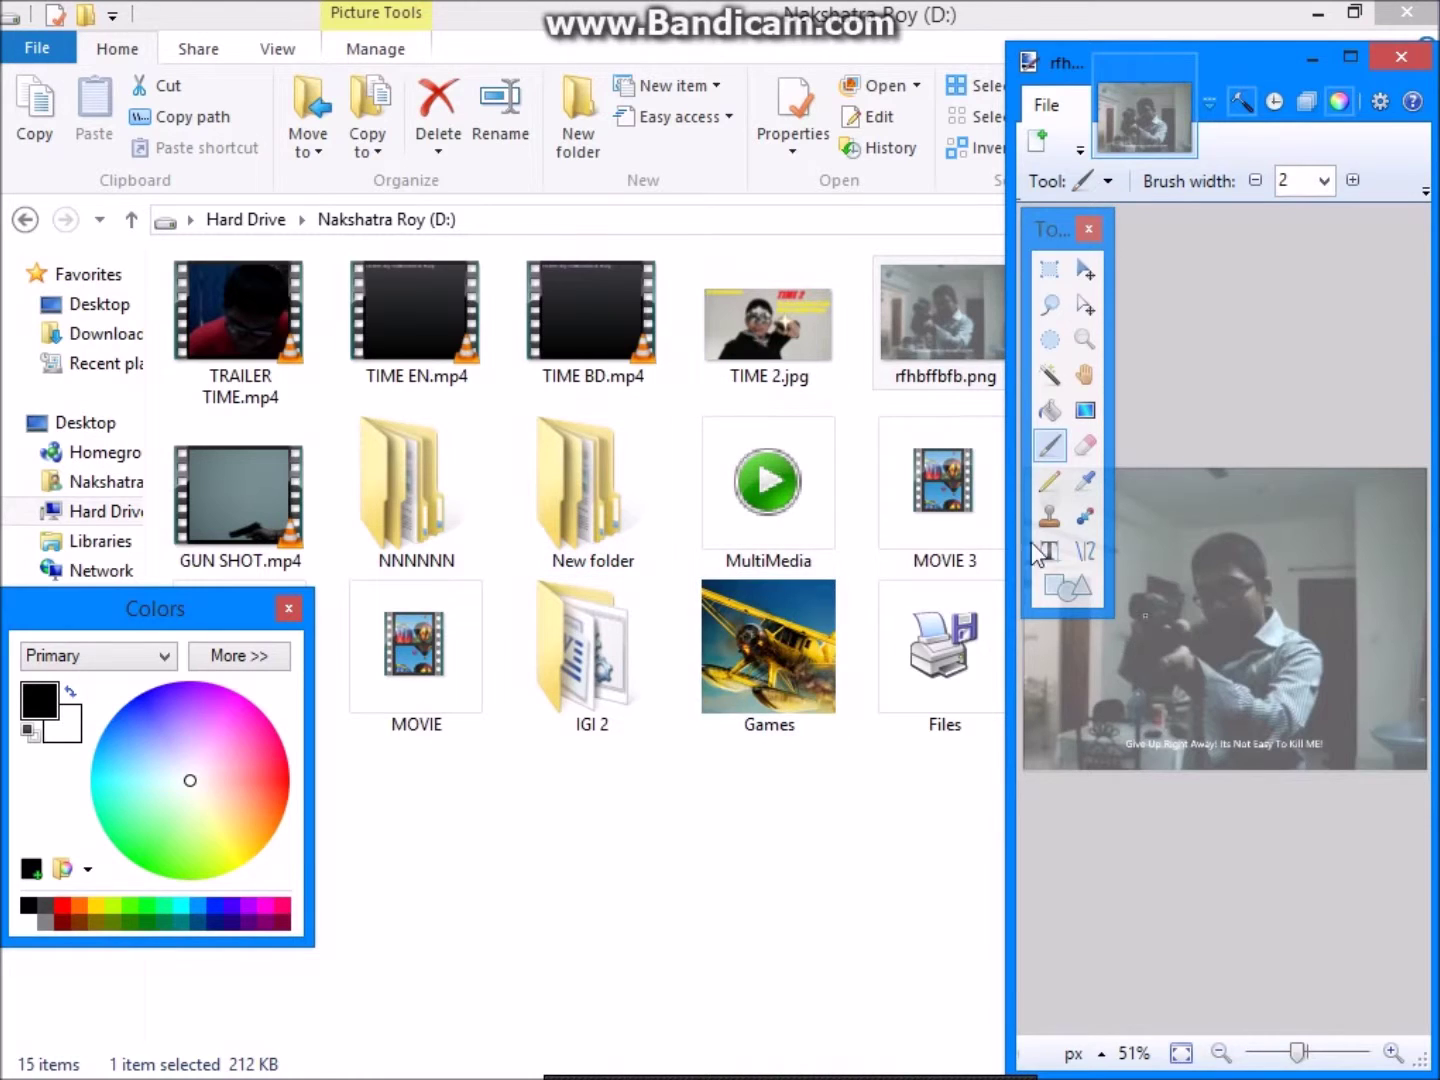
left_click(795, 518)
Step: Open the MultiMedia folder and preview the download.jpg muzzle flash picture
double_click(794, 517)
scroll(805, 686, "down", 10)
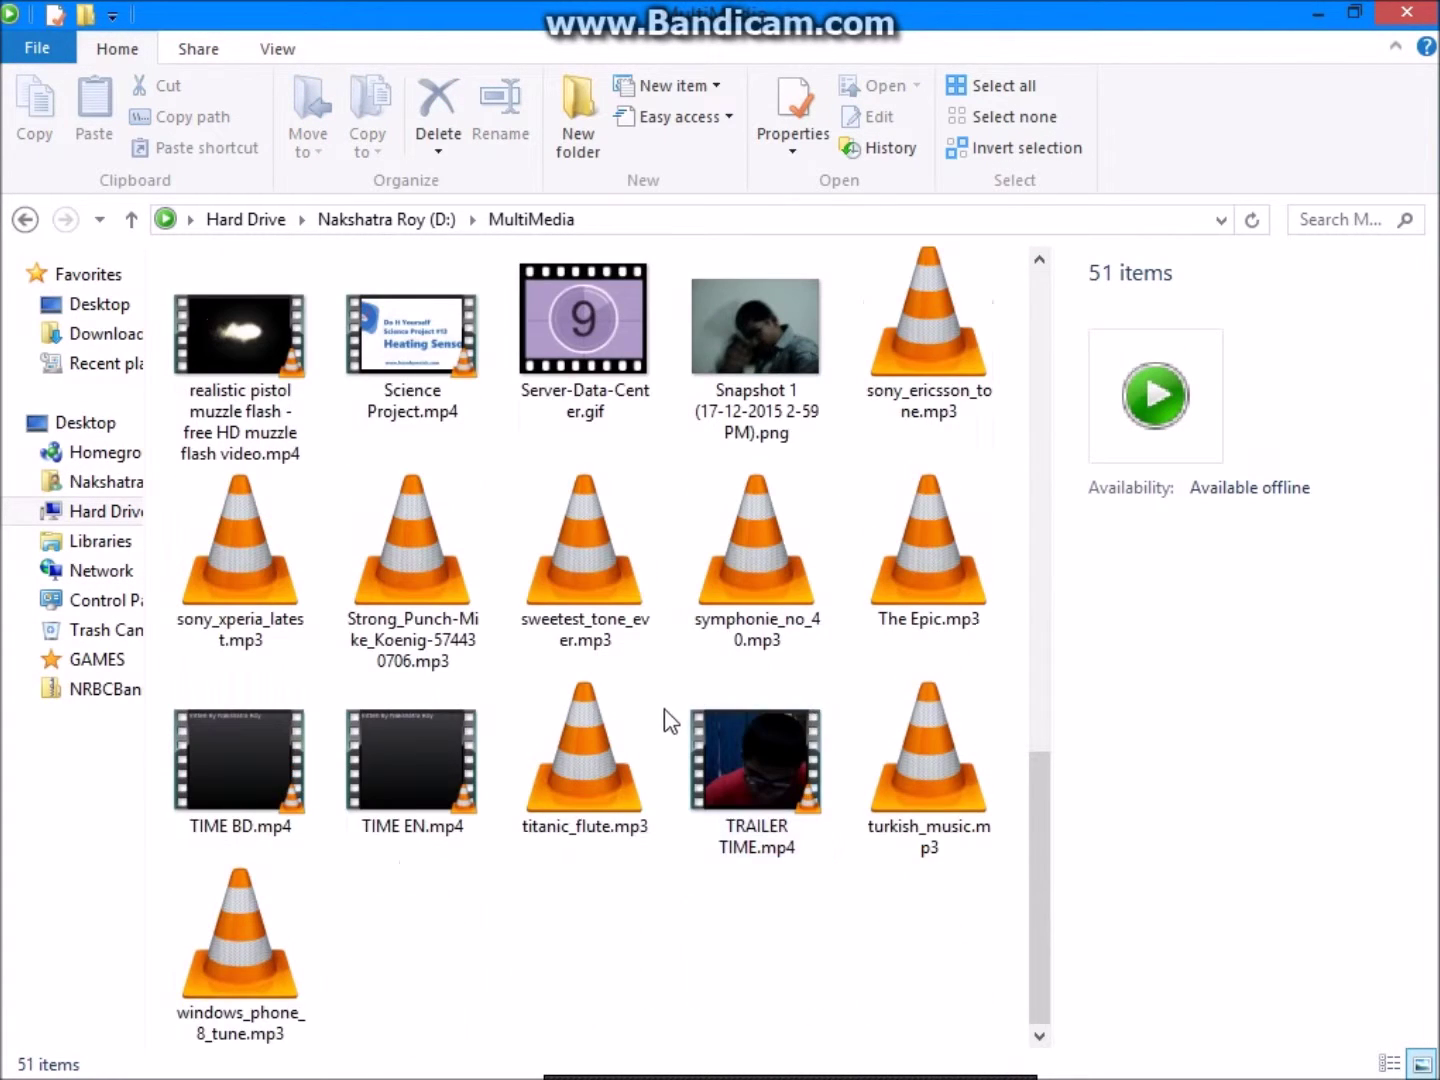
scroll(363, 480, "up", 2)
scroll(900, 754, "down", 2)
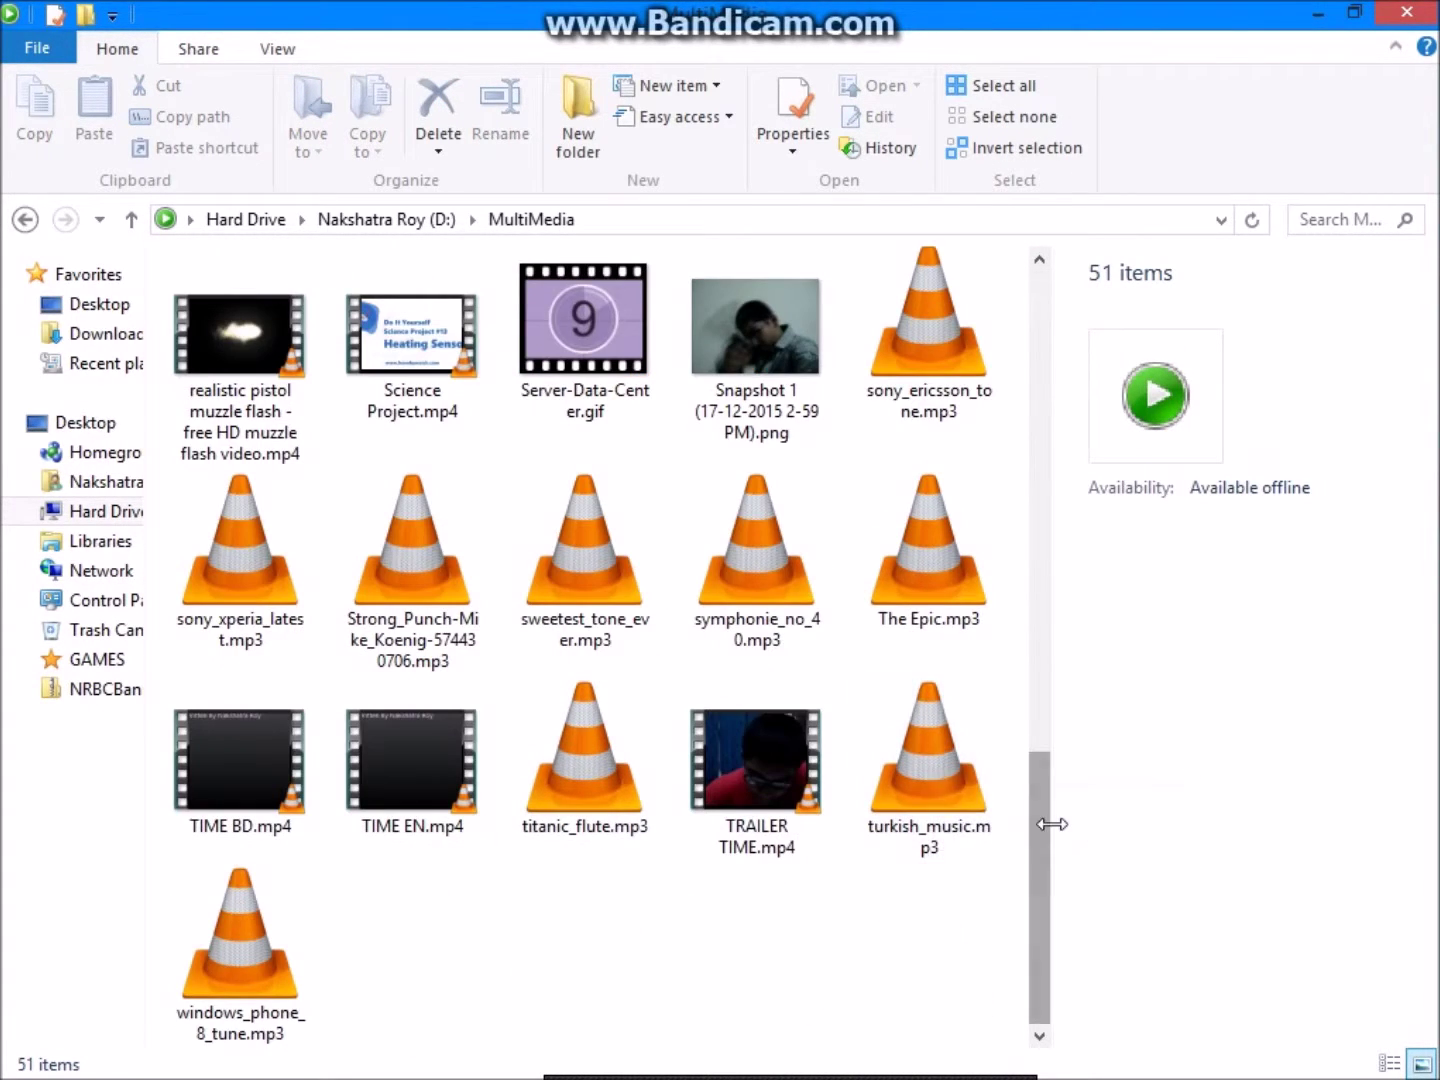
left_click(1049, 824)
left_click_drag(1051, 822, 1061, 611)
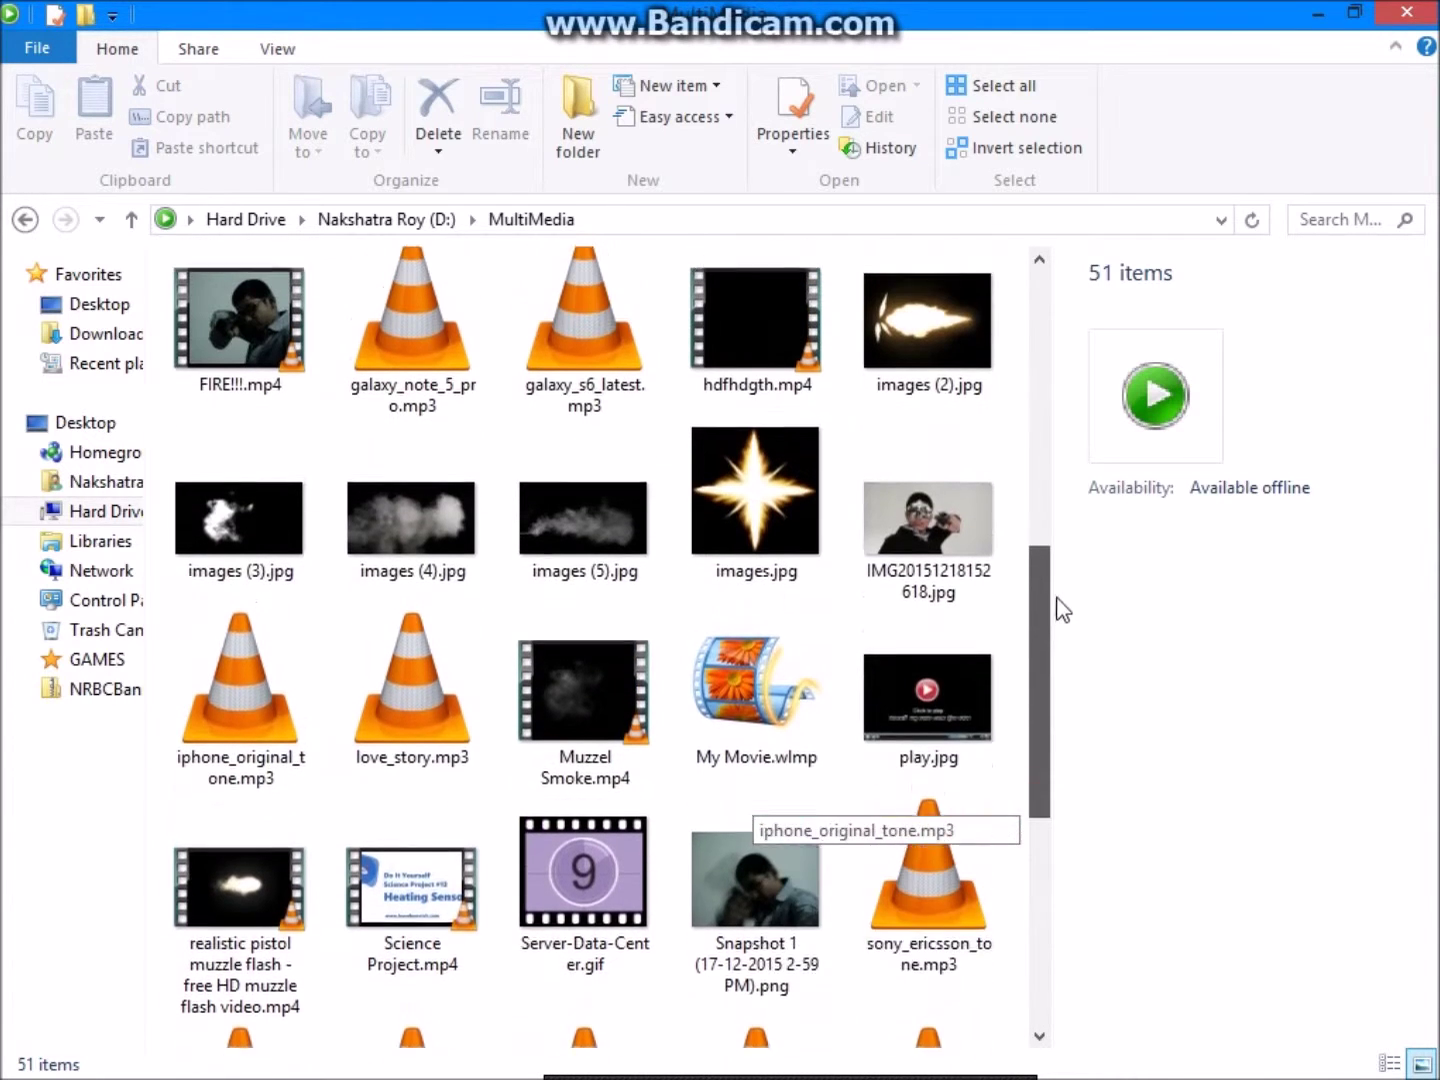
left_click(788, 558)
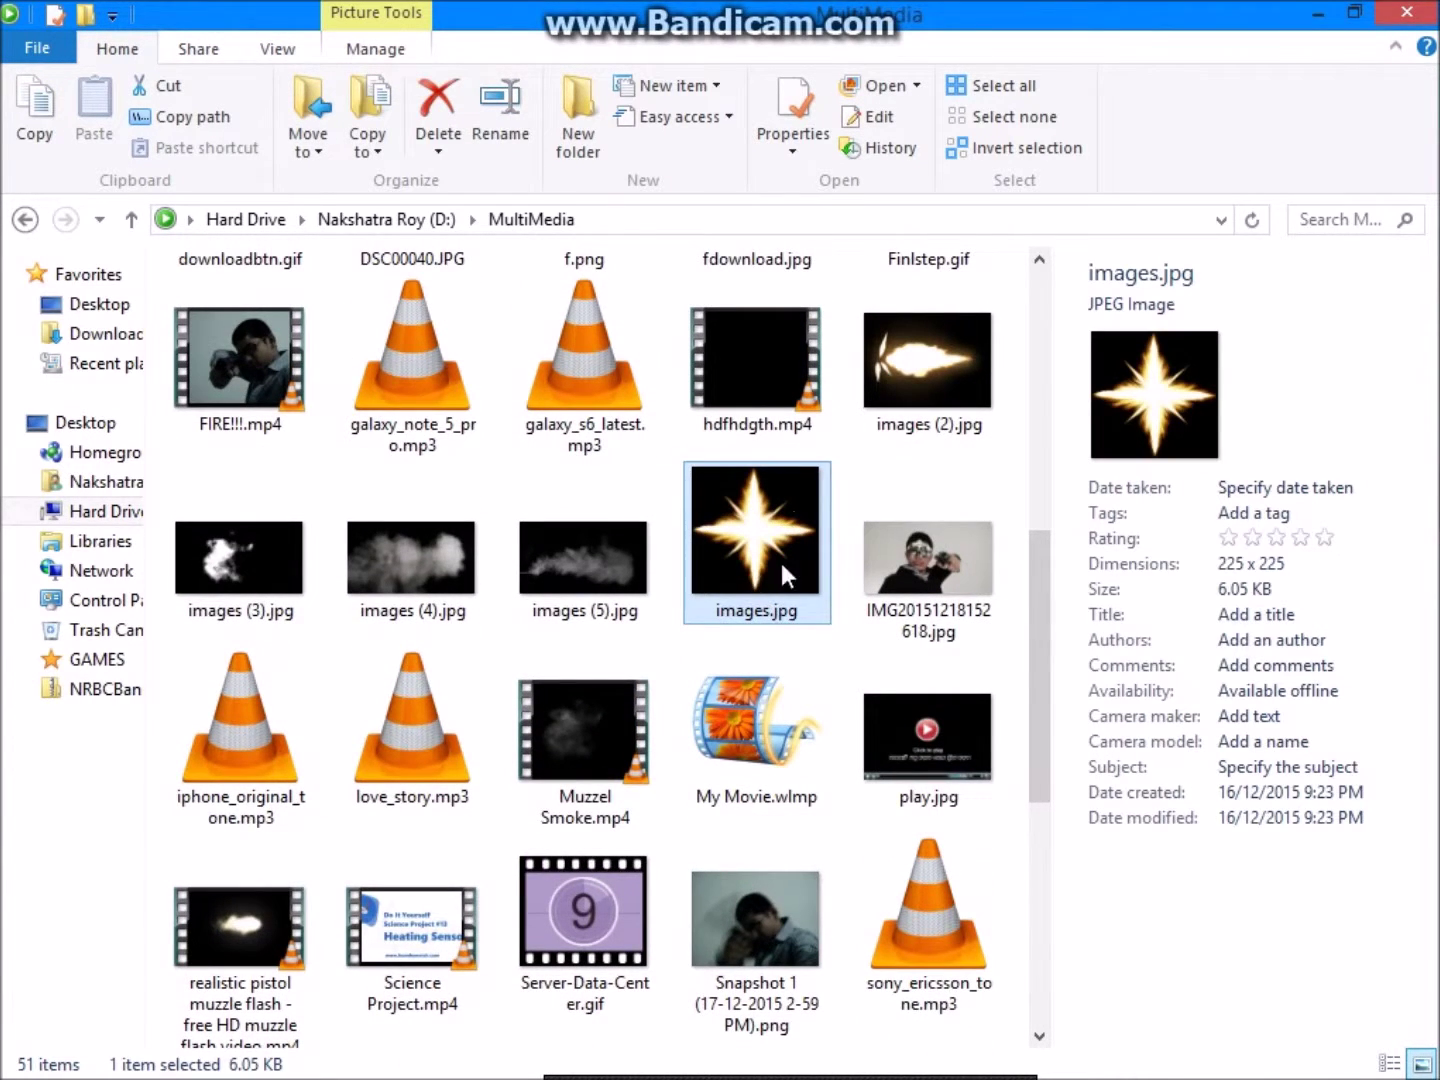
left_click_drag(1042, 653, 1054, 493)
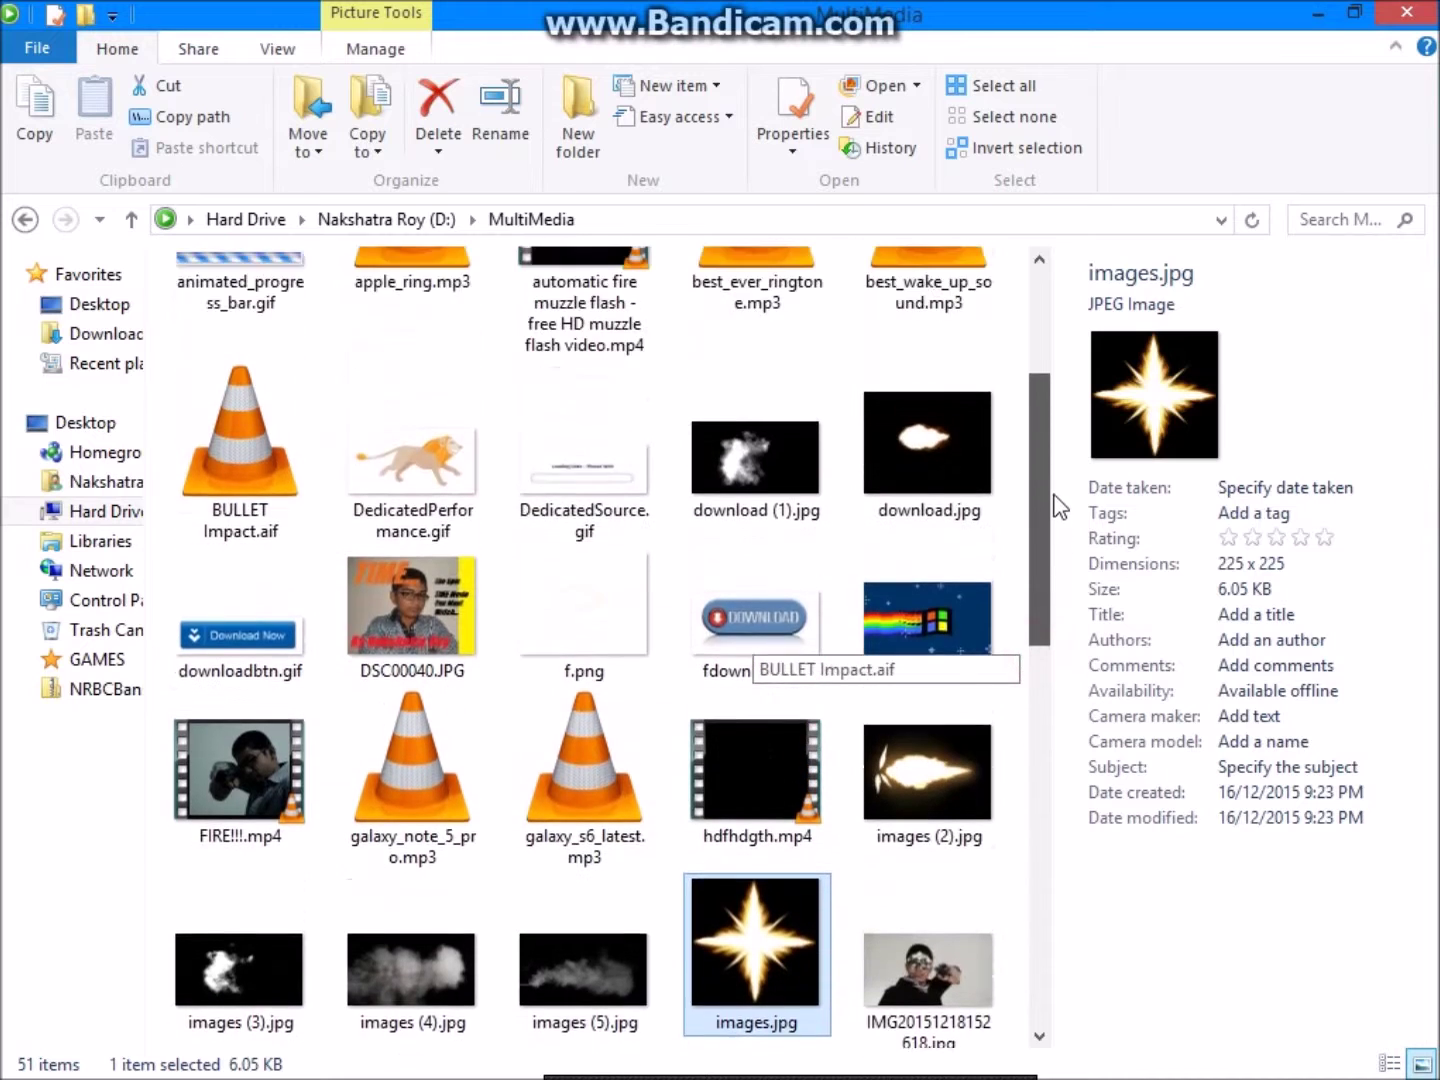
double_click(907, 529)
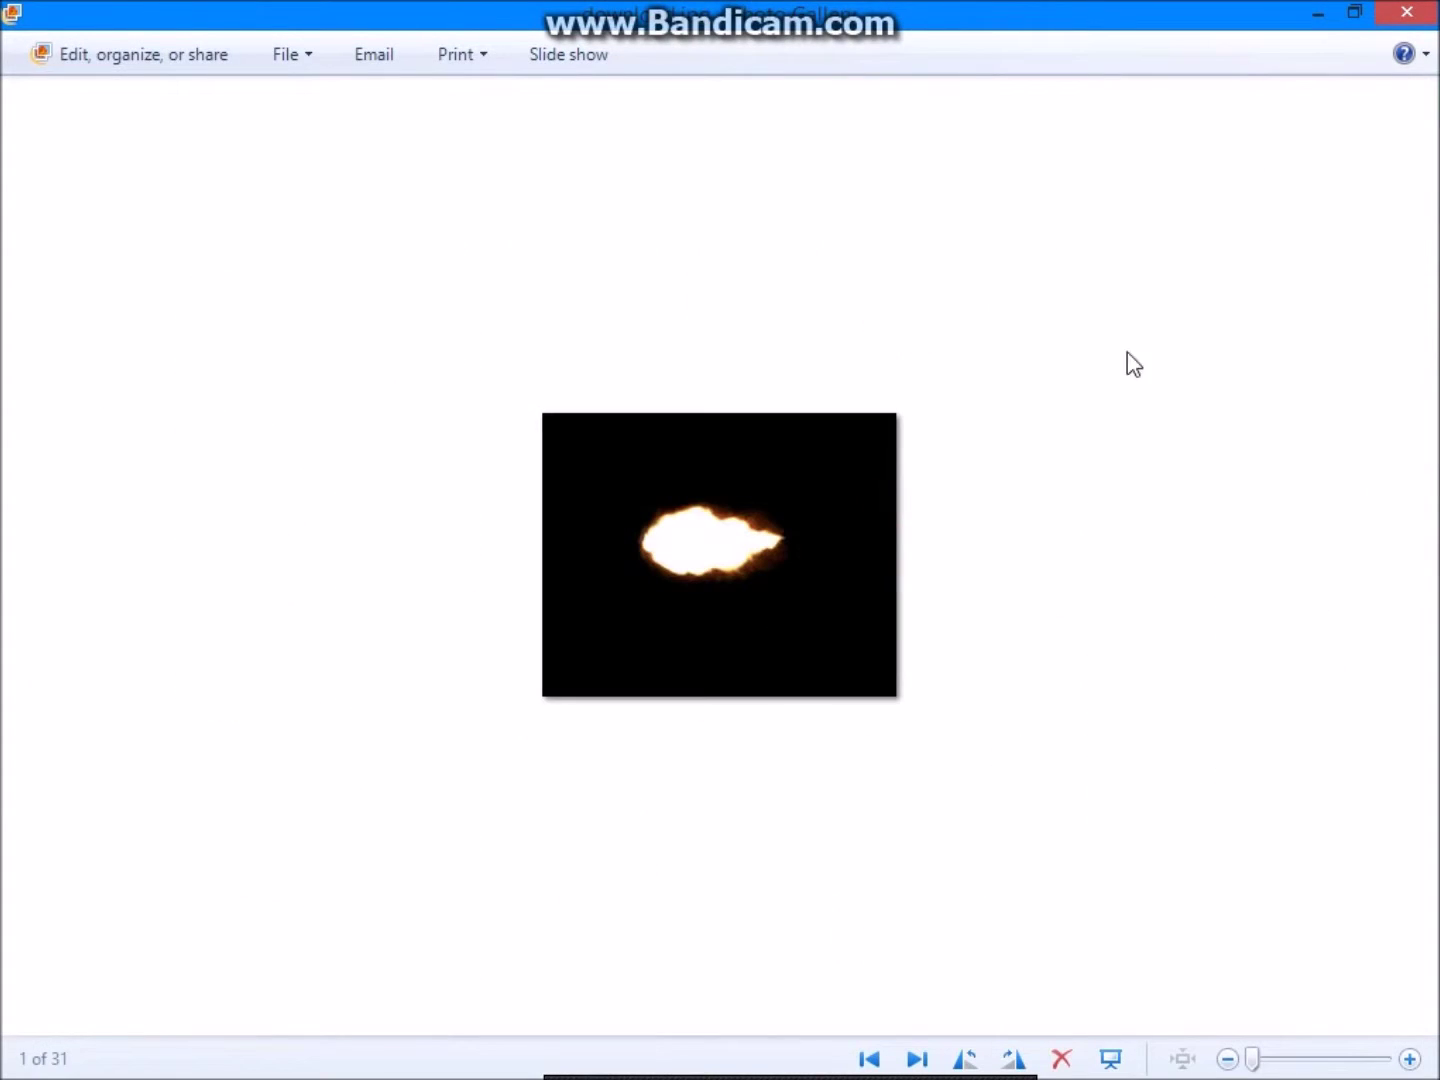
left_click(1407, 11)
Step: Preview the star-shaped images.jpg, close it, and dismiss its context menu
double_click(754, 968)
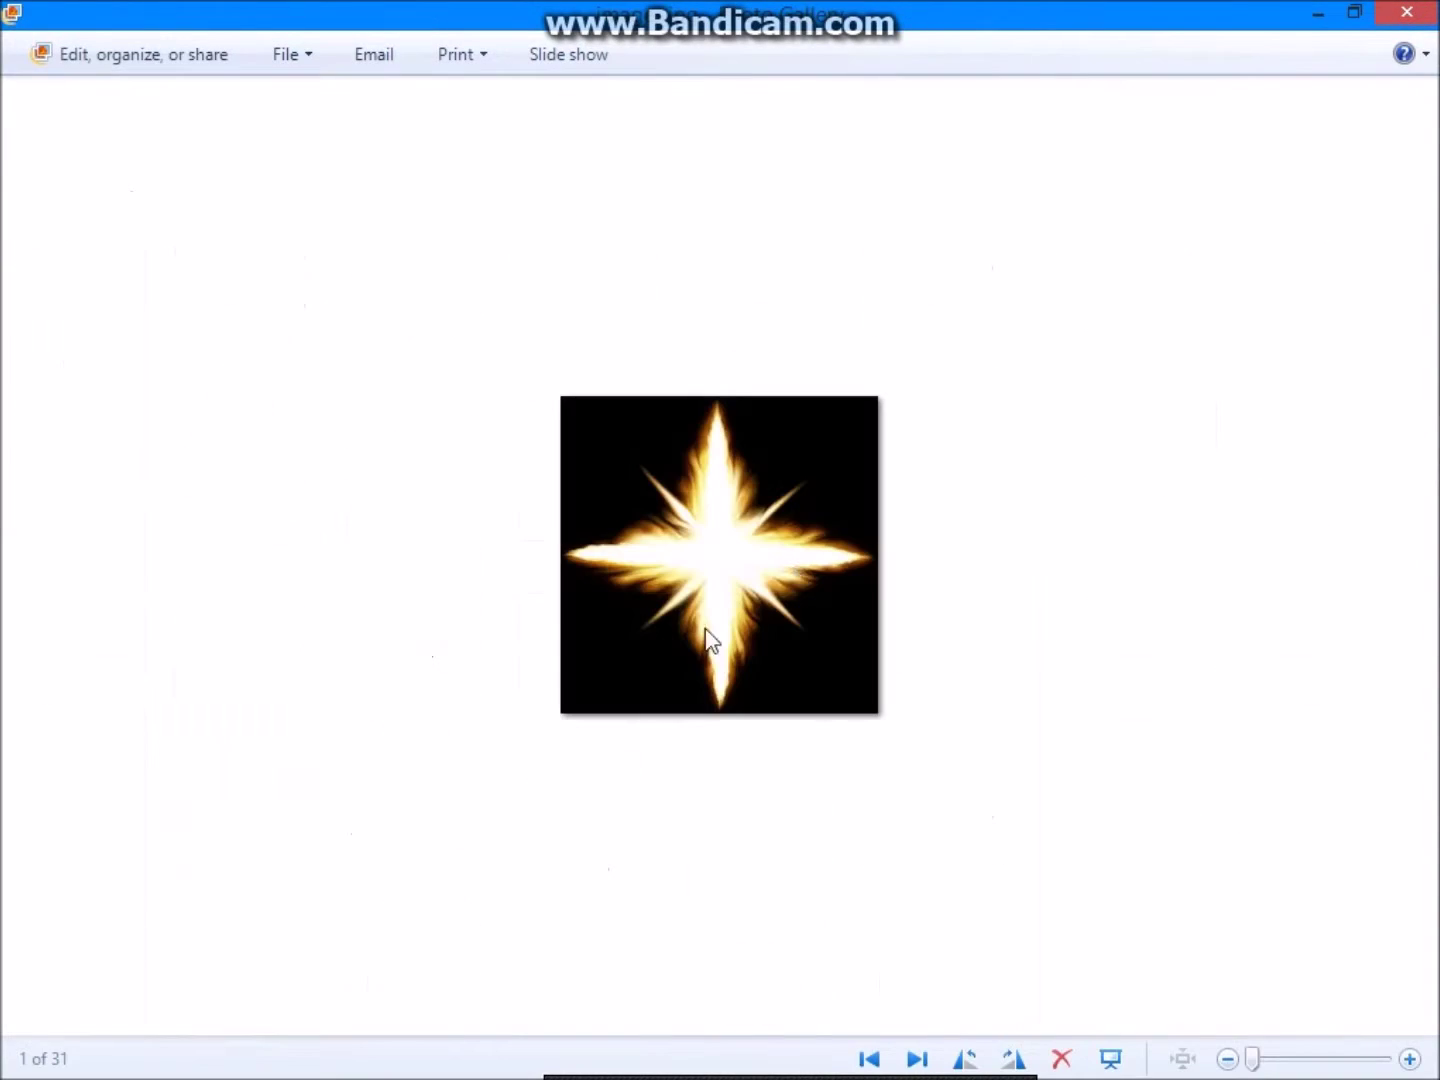
left_click(1406, 11)
right_click(762, 937)
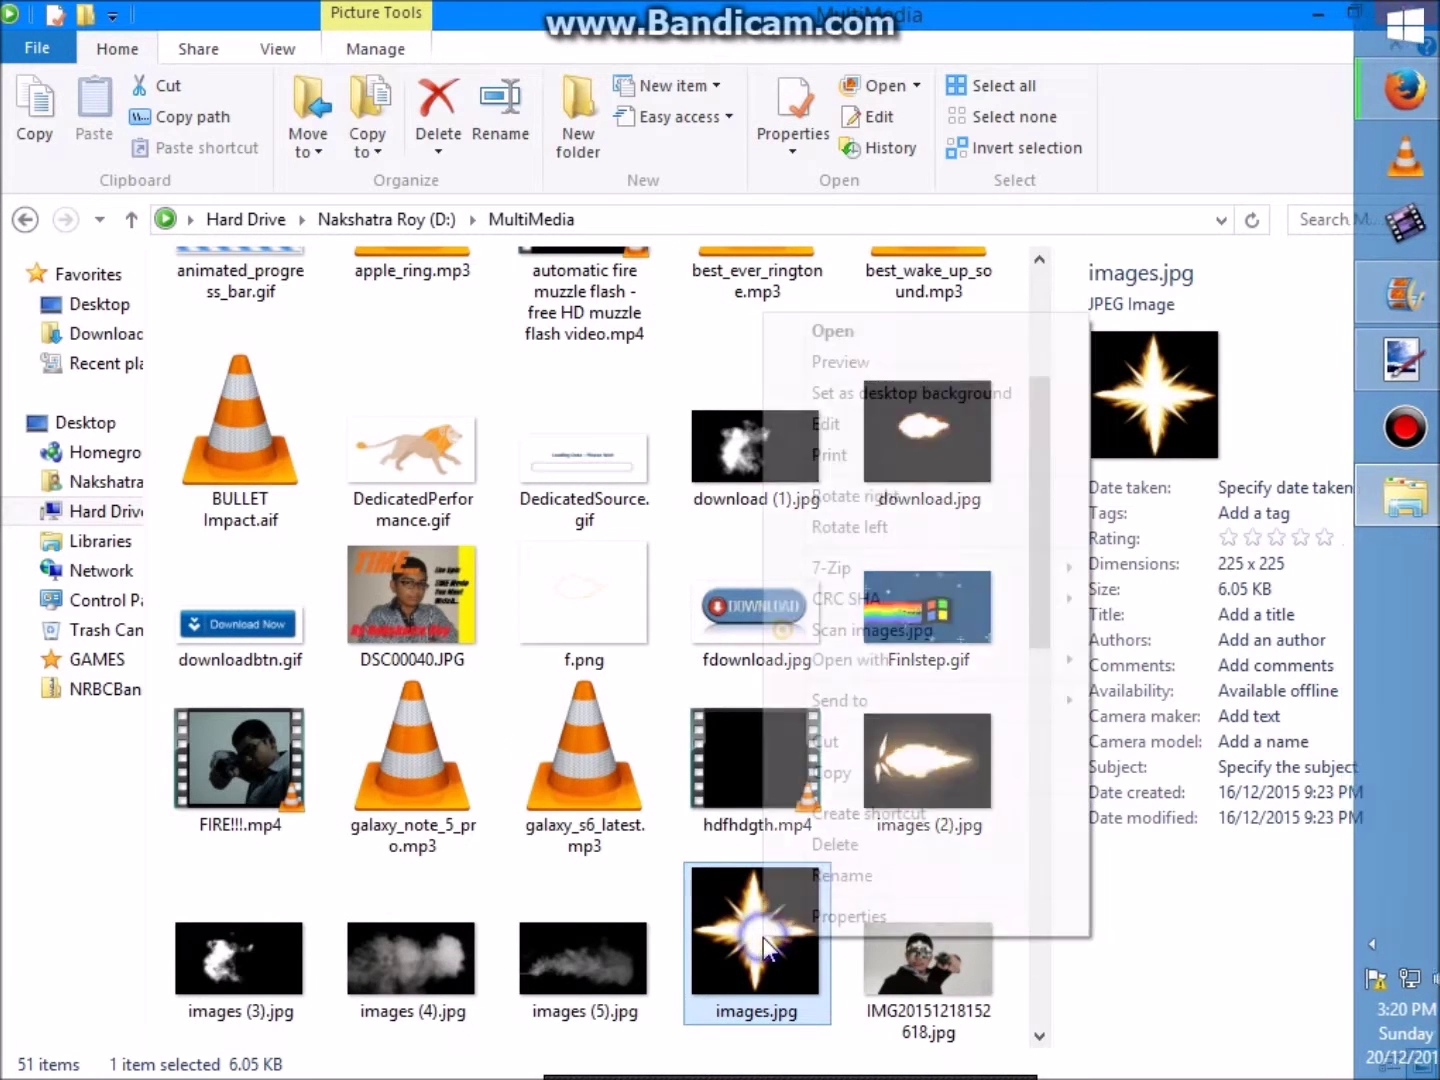
left_click(1216, 894)
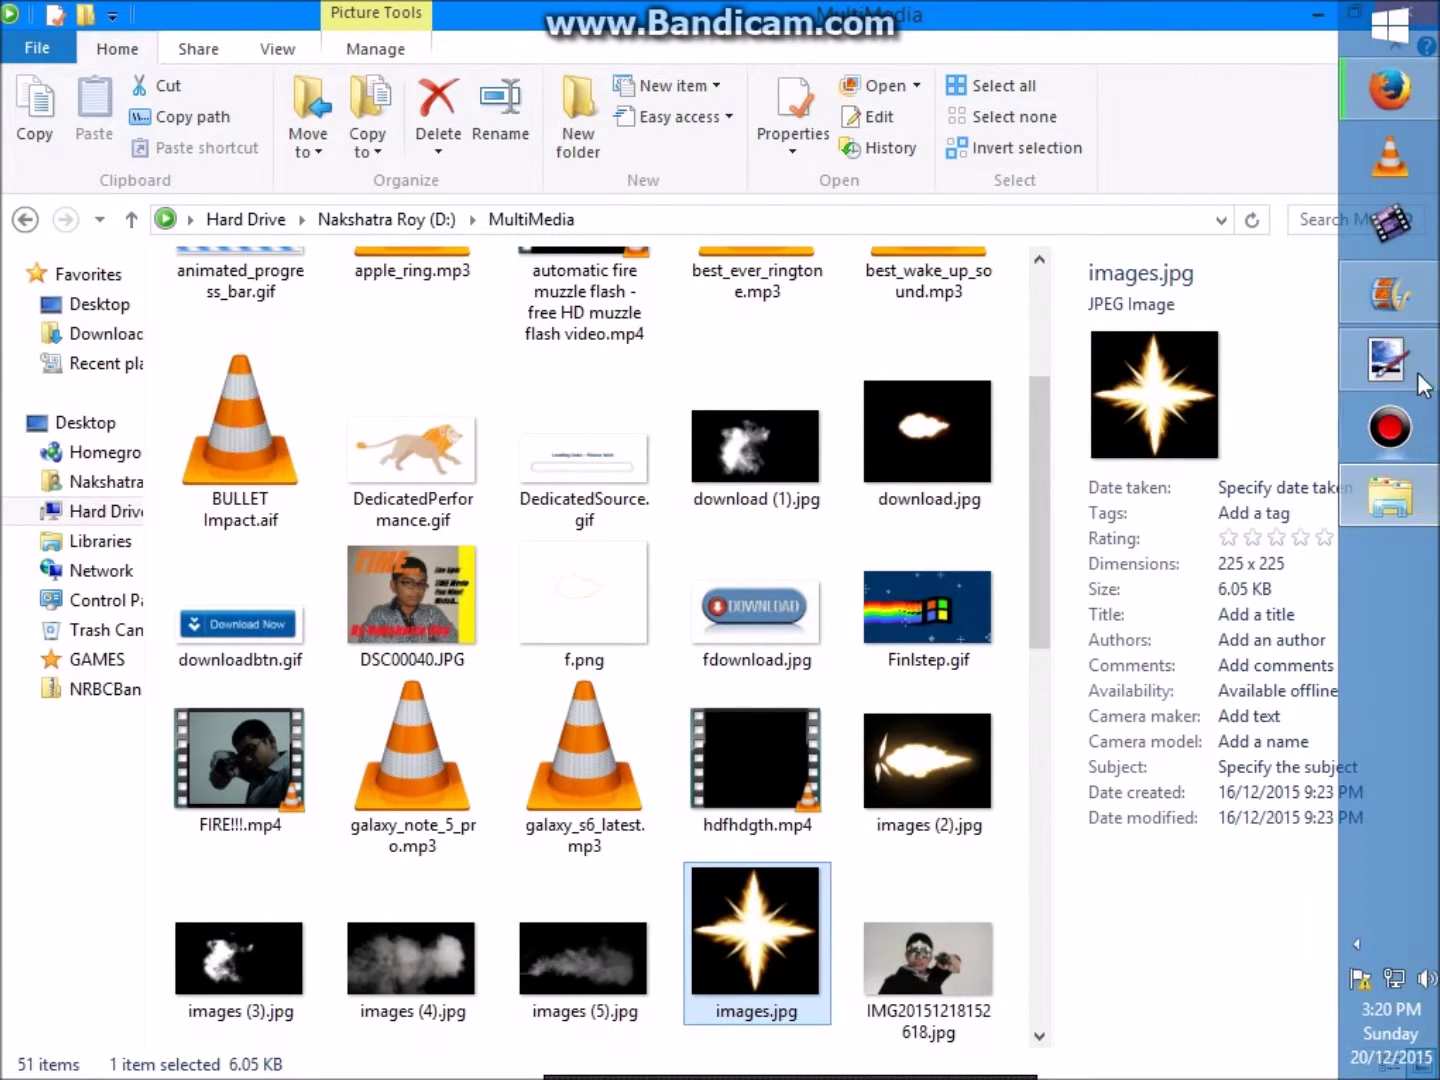
Step: Drop images.jpg onto the paint.net photo as a new layer and maximize the window
left_click(1406, 360)
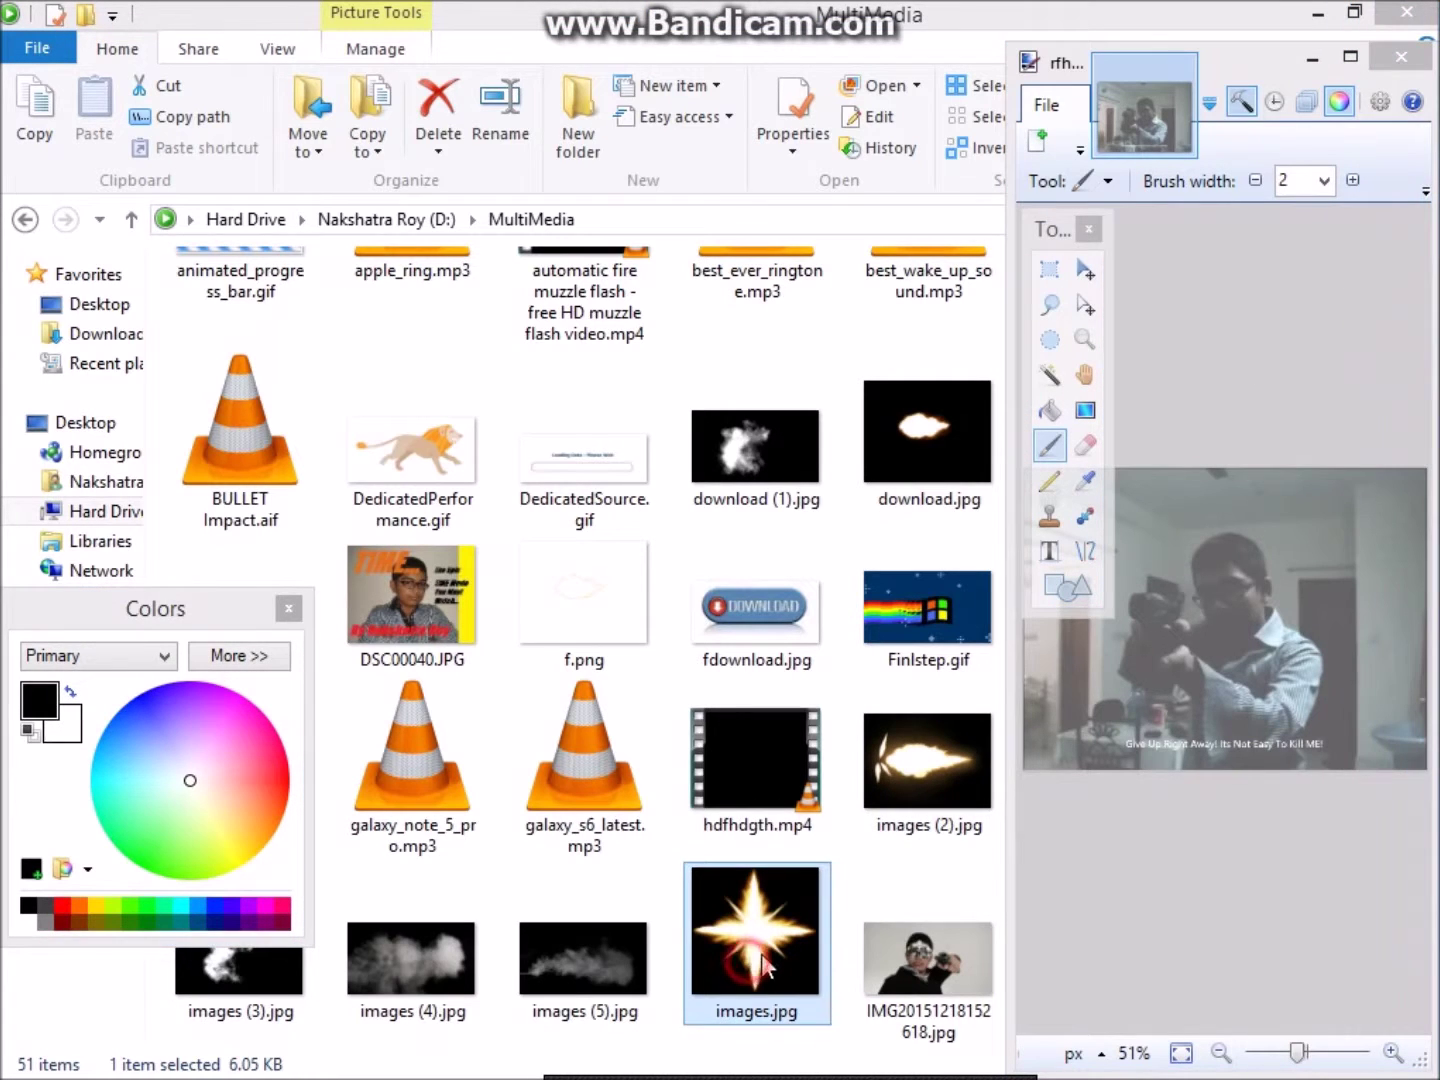
mouse_move(751, 984)
left_mouse_down()
mouse_move(770, 944)
mouse_move(1210, 766)
left_mouse_up()
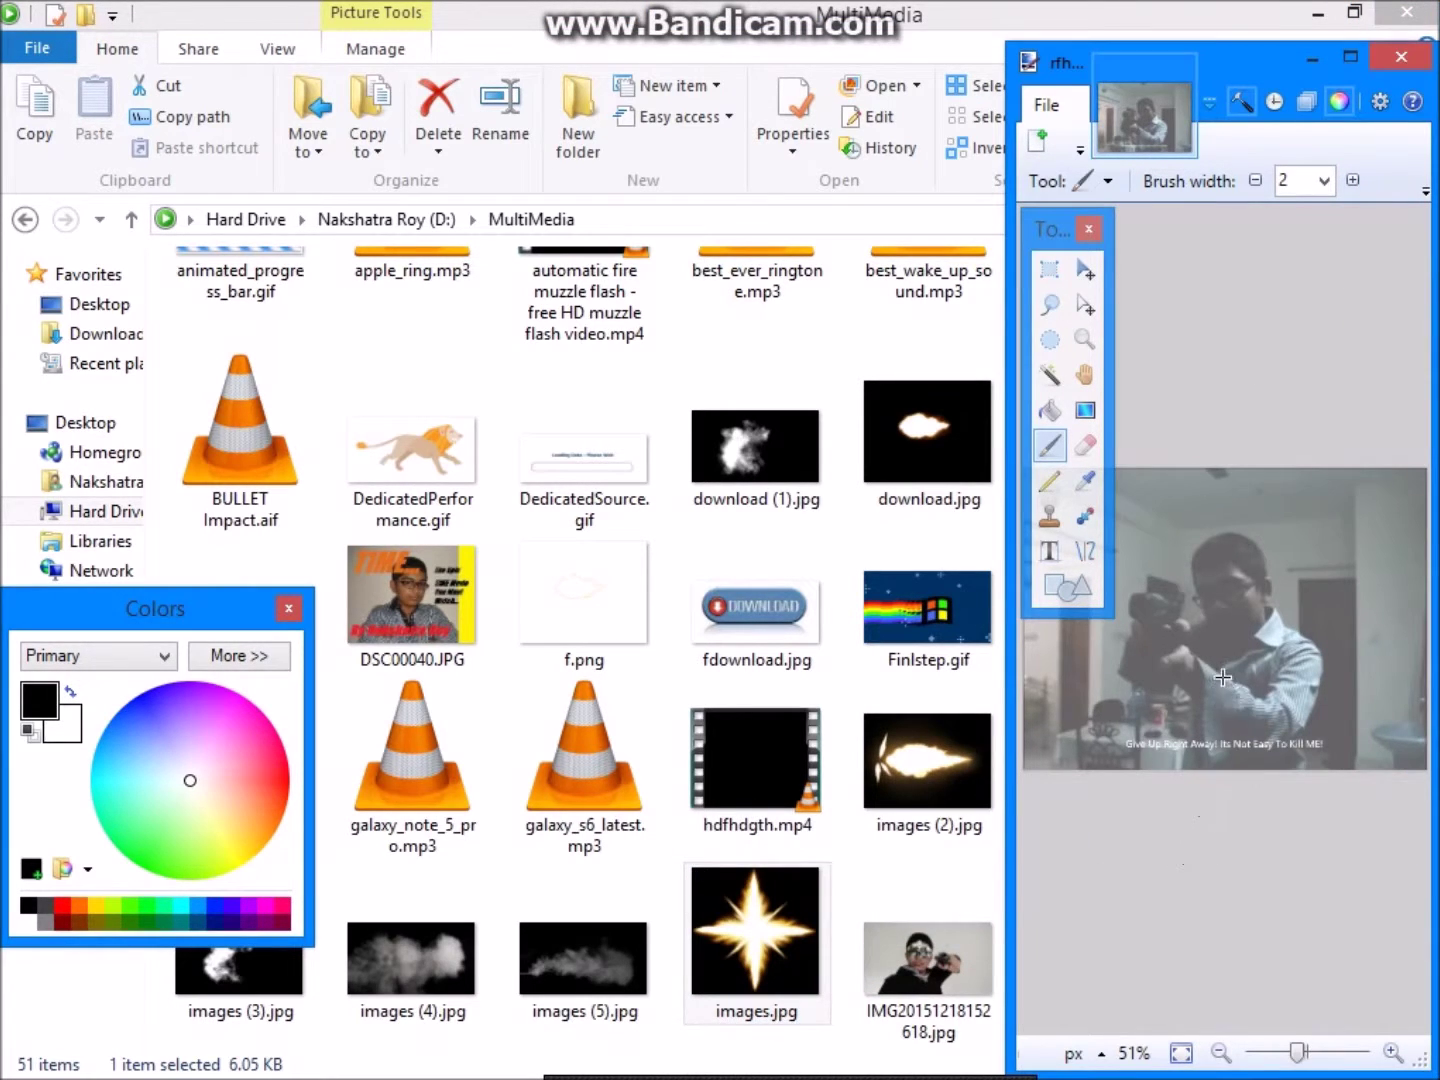
left_click(1111, 673)
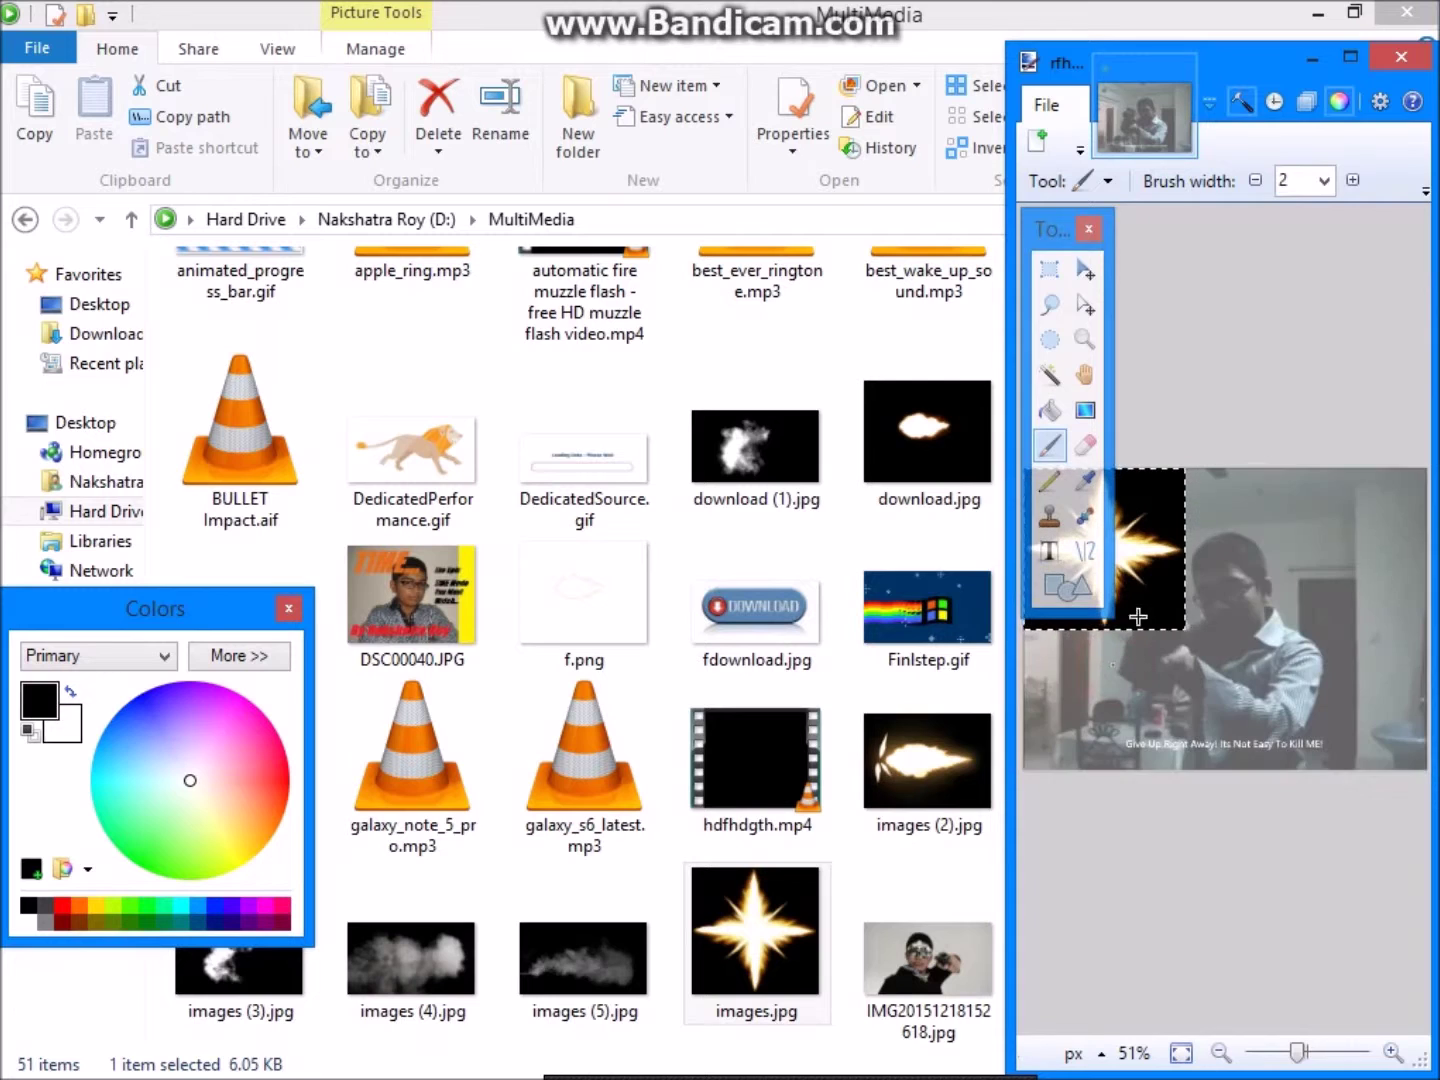
left_click(1351, 56)
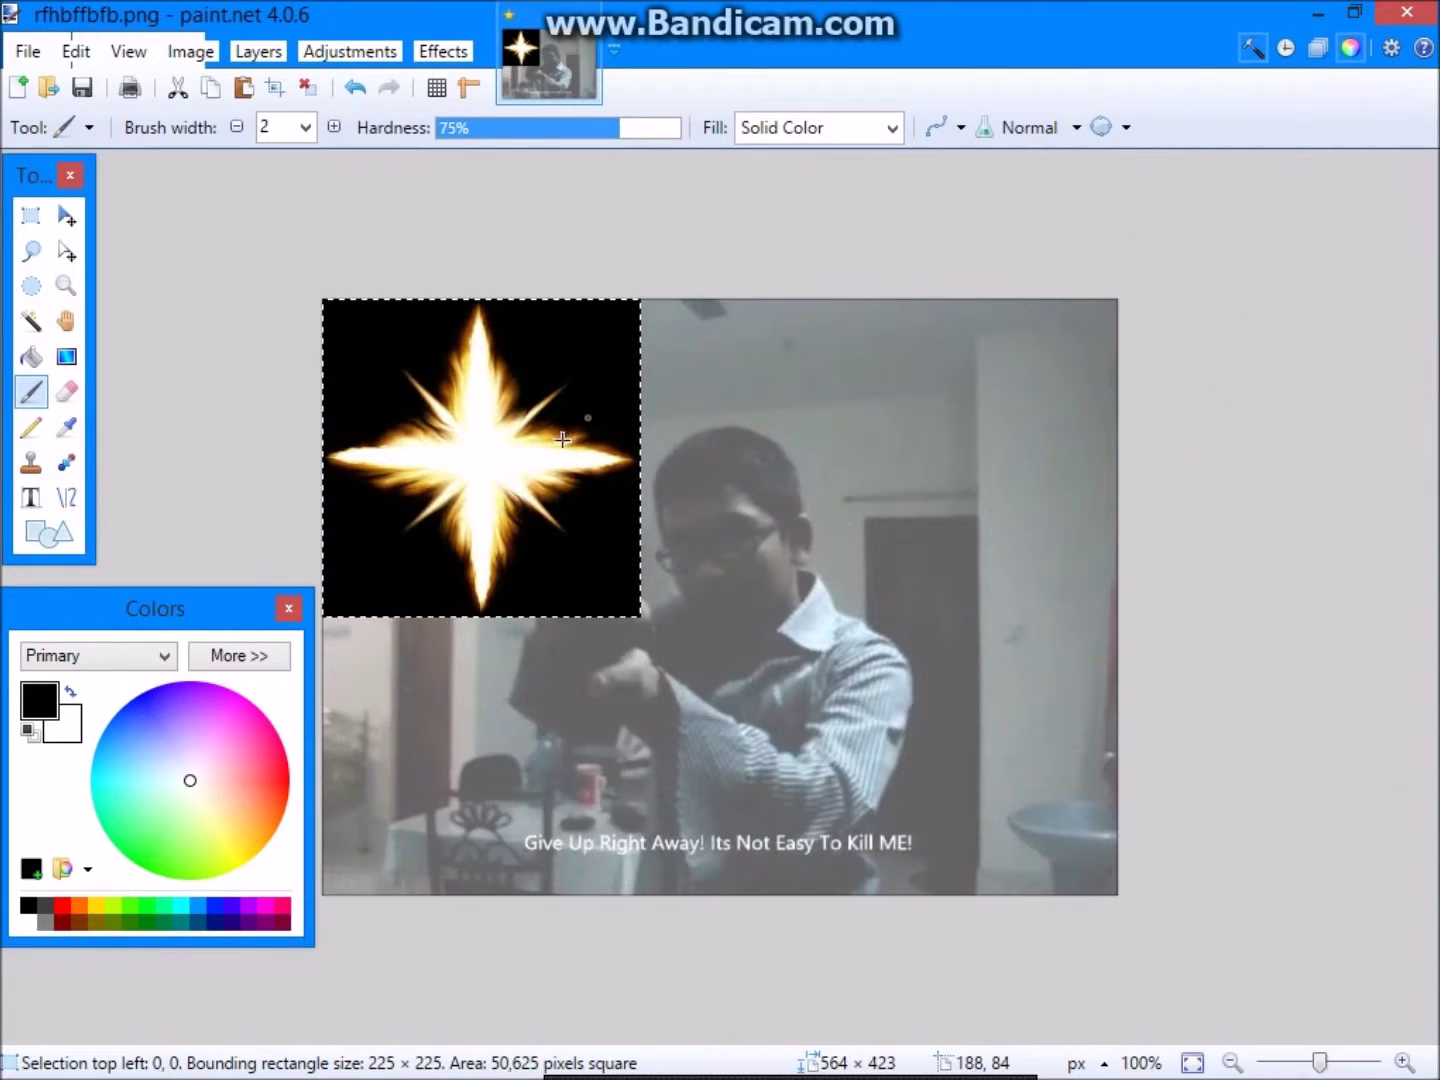
Step: Move the star flash down over the gunman's face and gun area
left_click(458, 431)
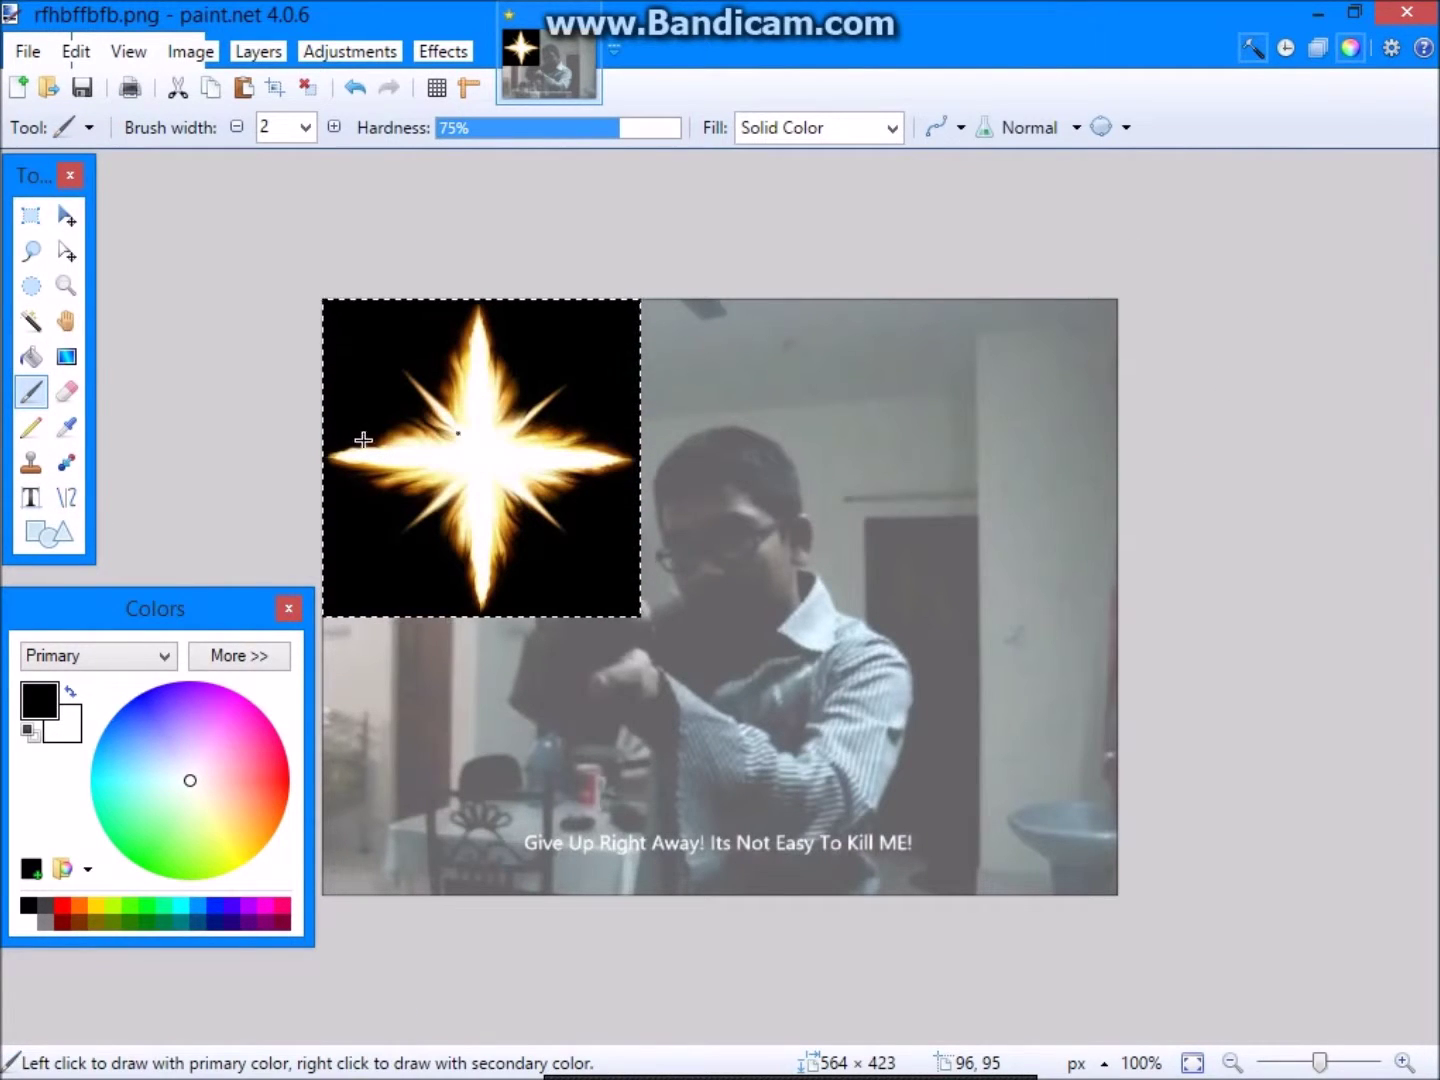
left_click(67, 216)
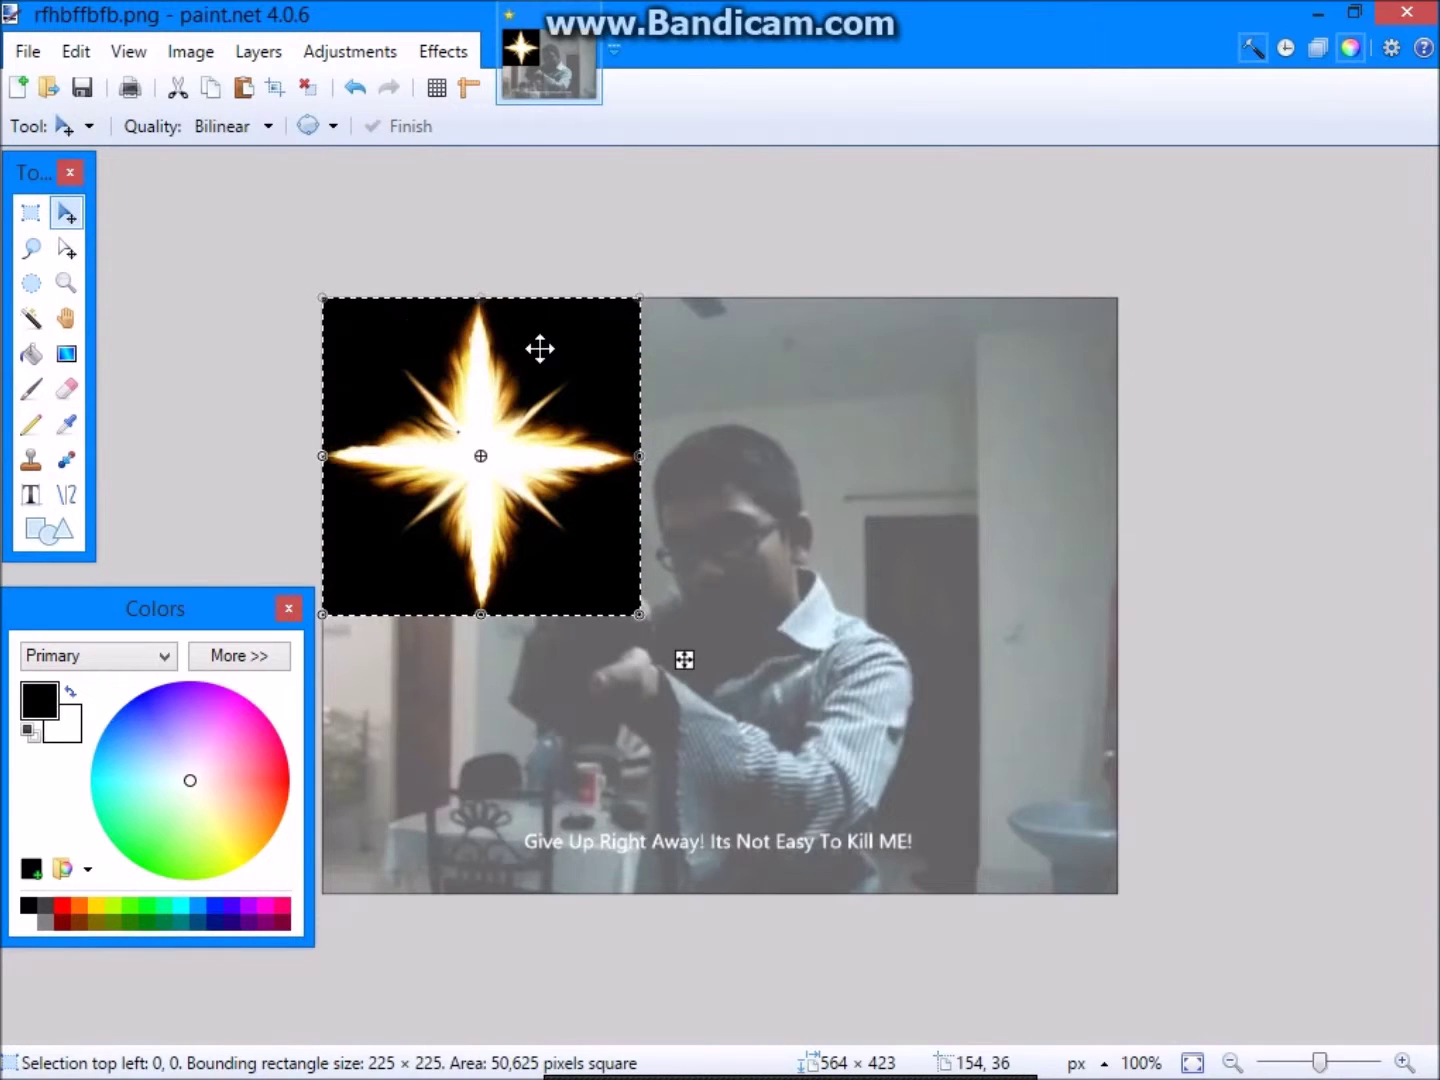
mouse_move(540, 349)
left_mouse_down()
mouse_move(807, 675)
mouse_move(826, 649)
mouse_move(733, 579)
mouse_move(631, 451)
left_mouse_up()
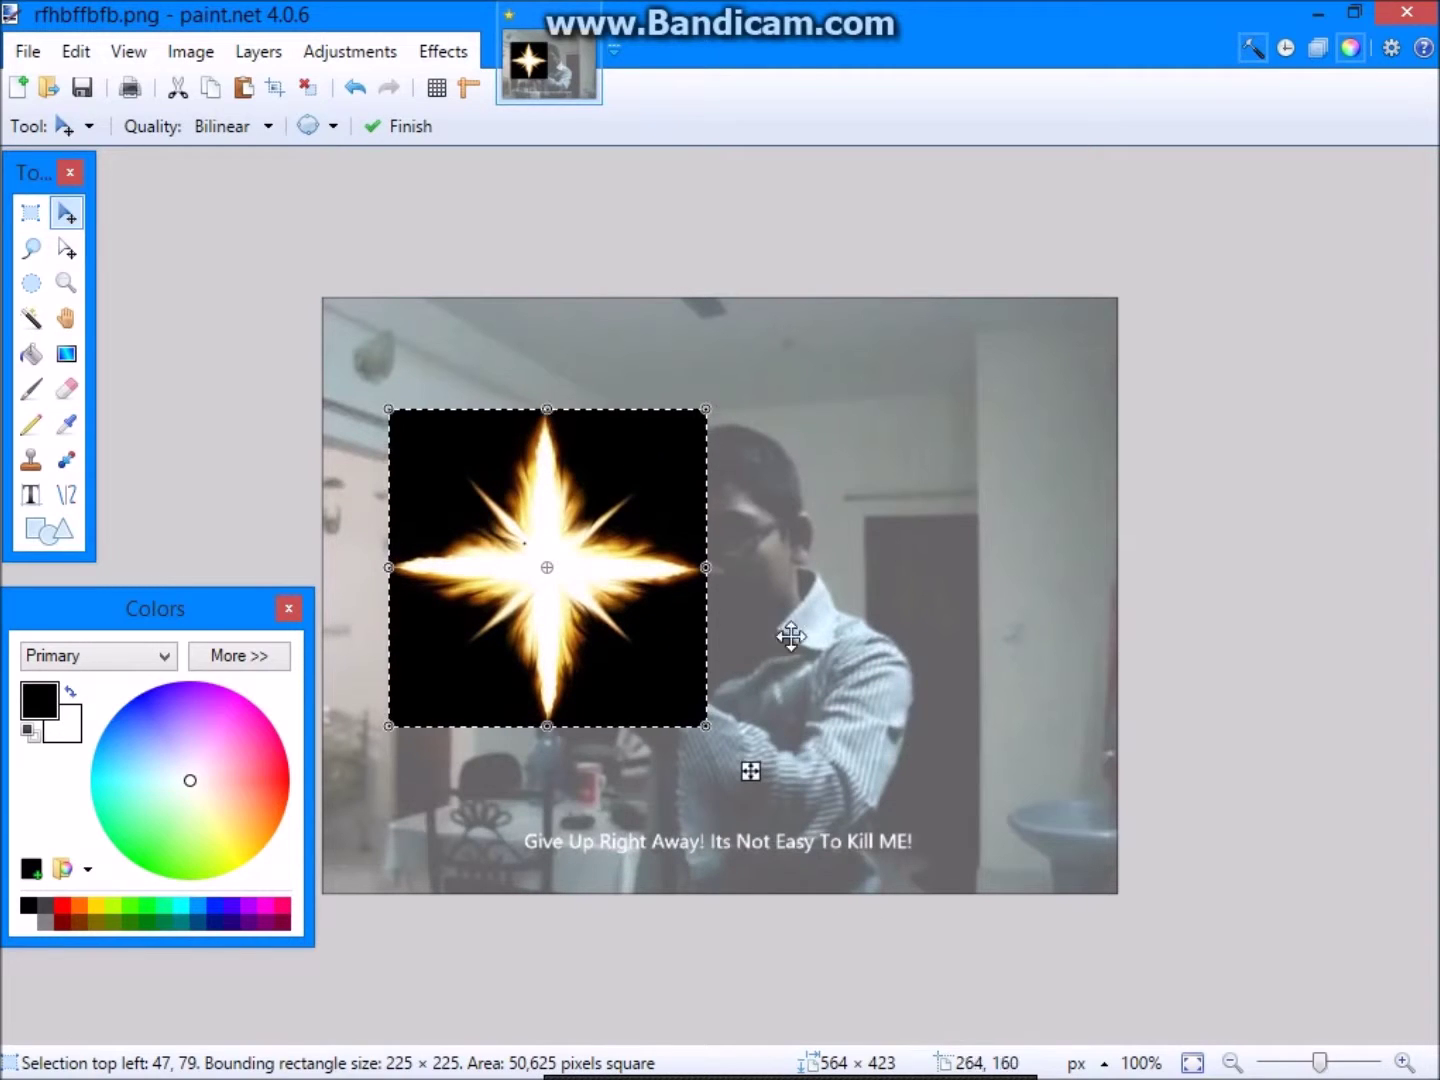
left_click(34, 320)
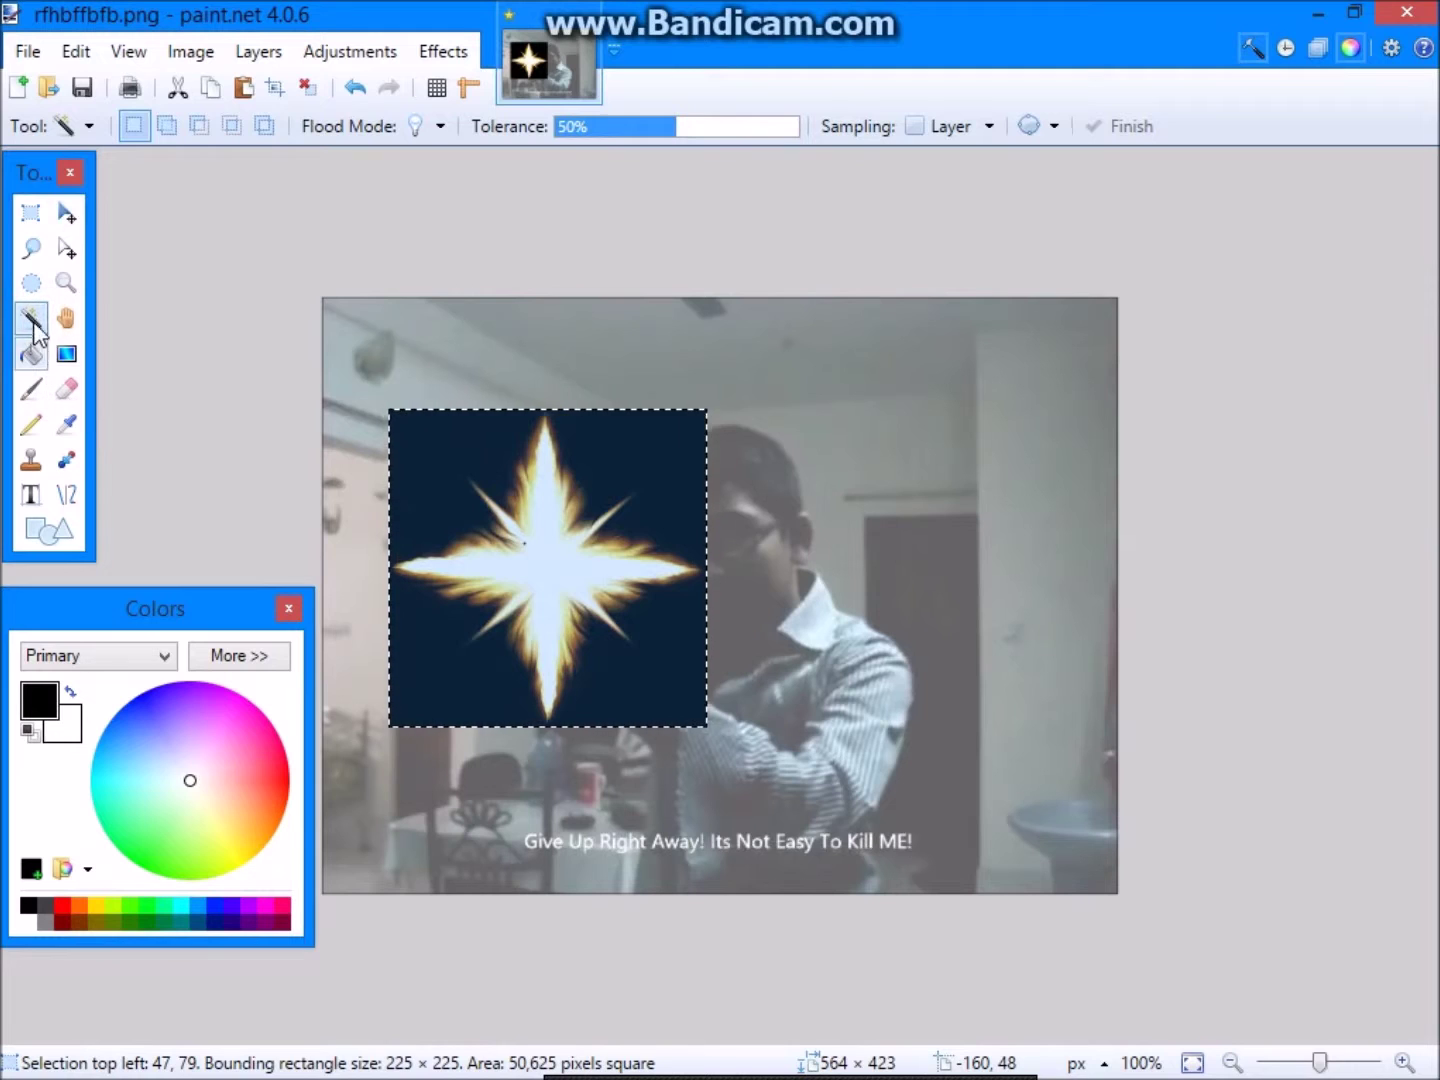
Step: Magic-wand the star's black background, erase the selection, and nudge the star slightly
left_click(675, 462)
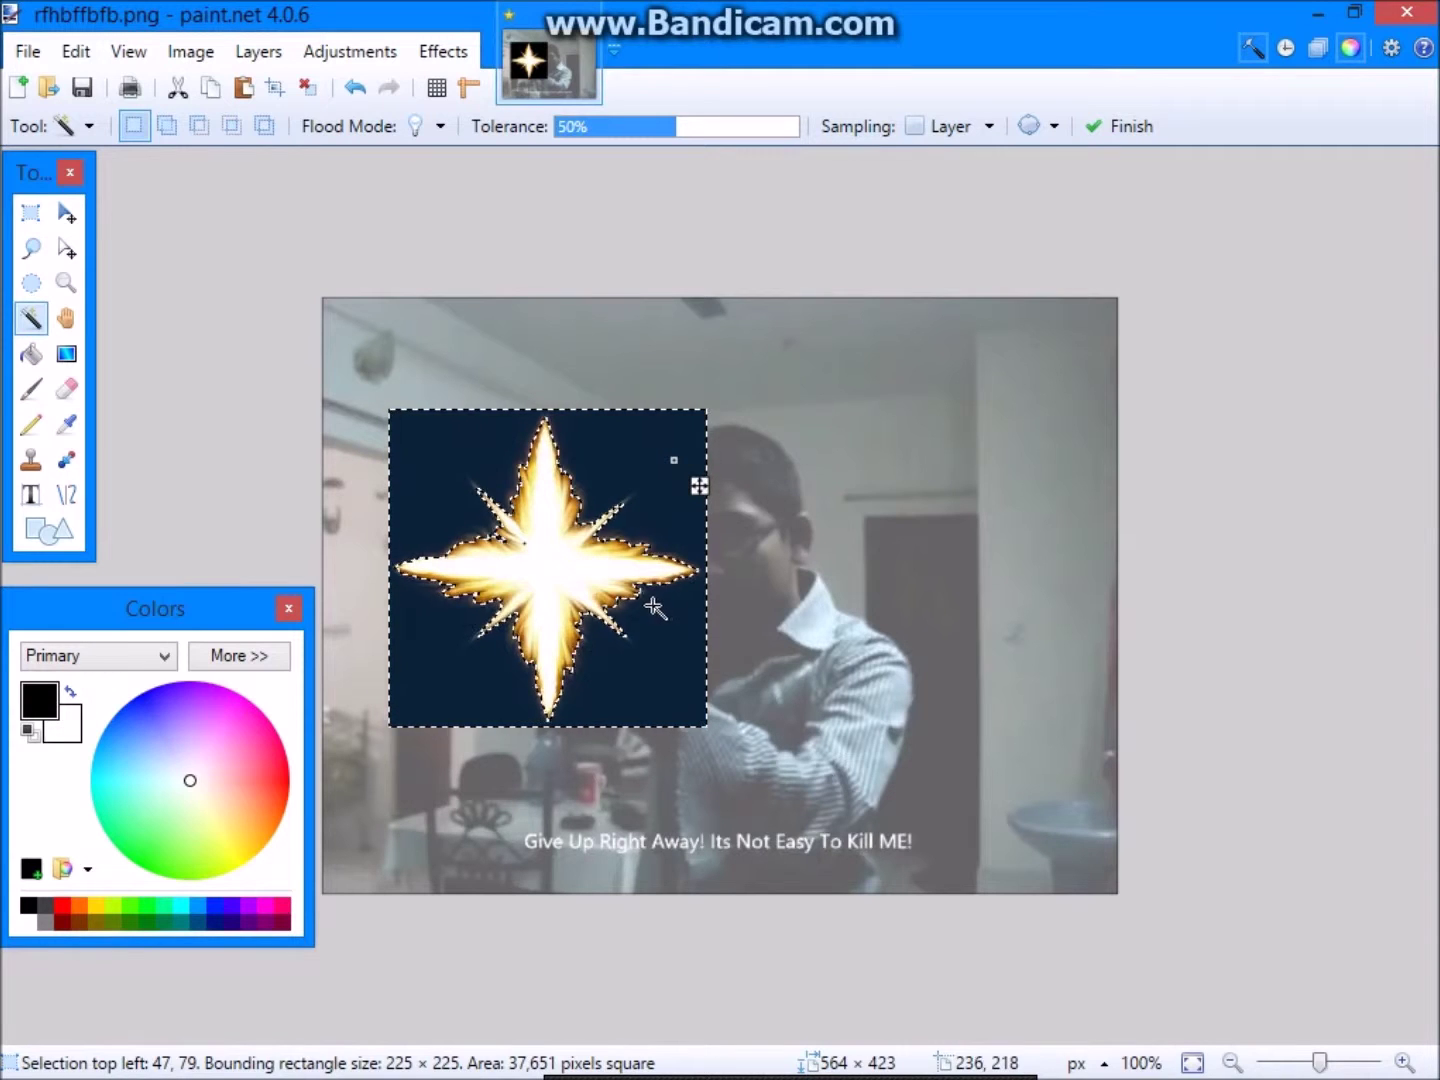
left_click(76, 51)
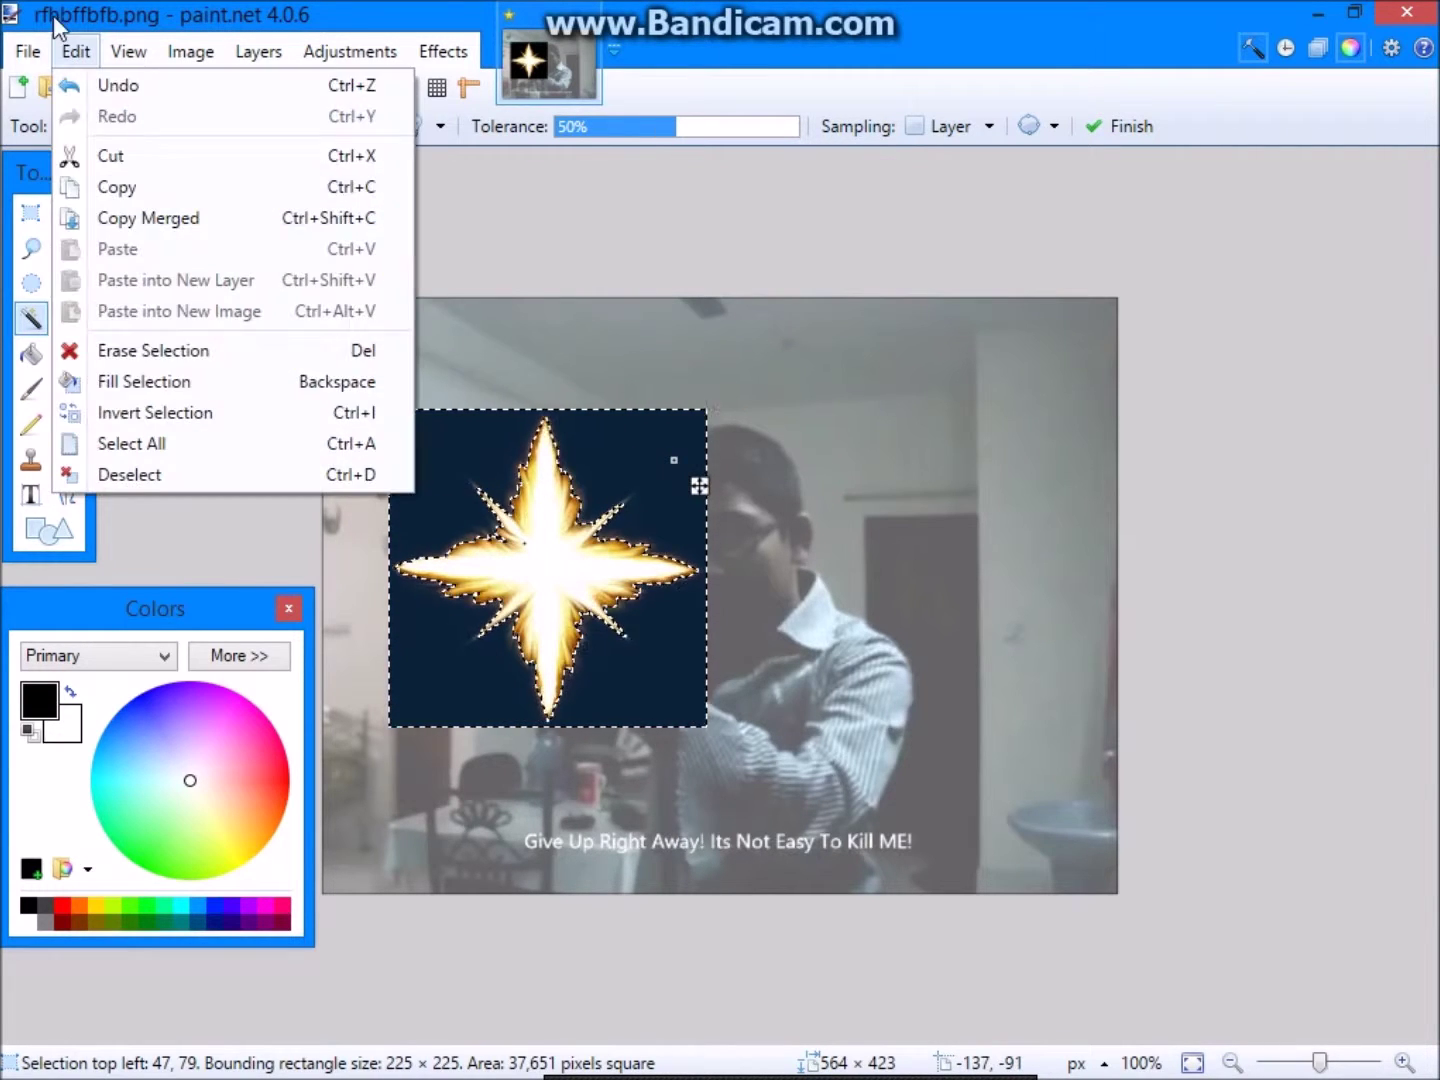
left_click(169, 349)
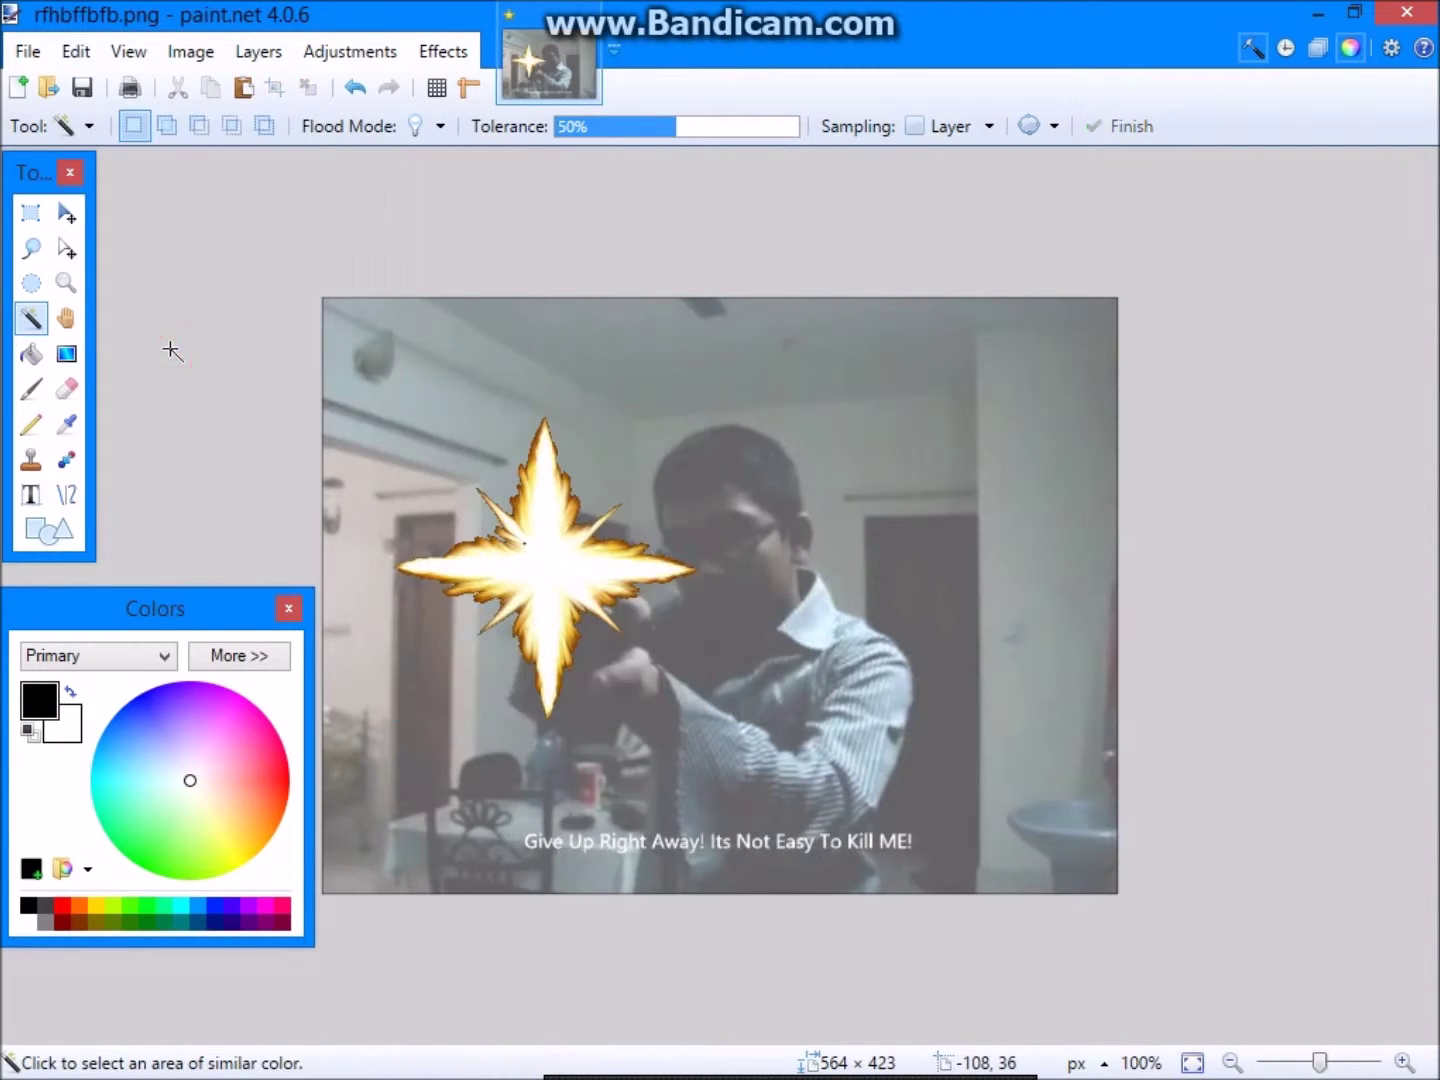
left_click(67, 213)
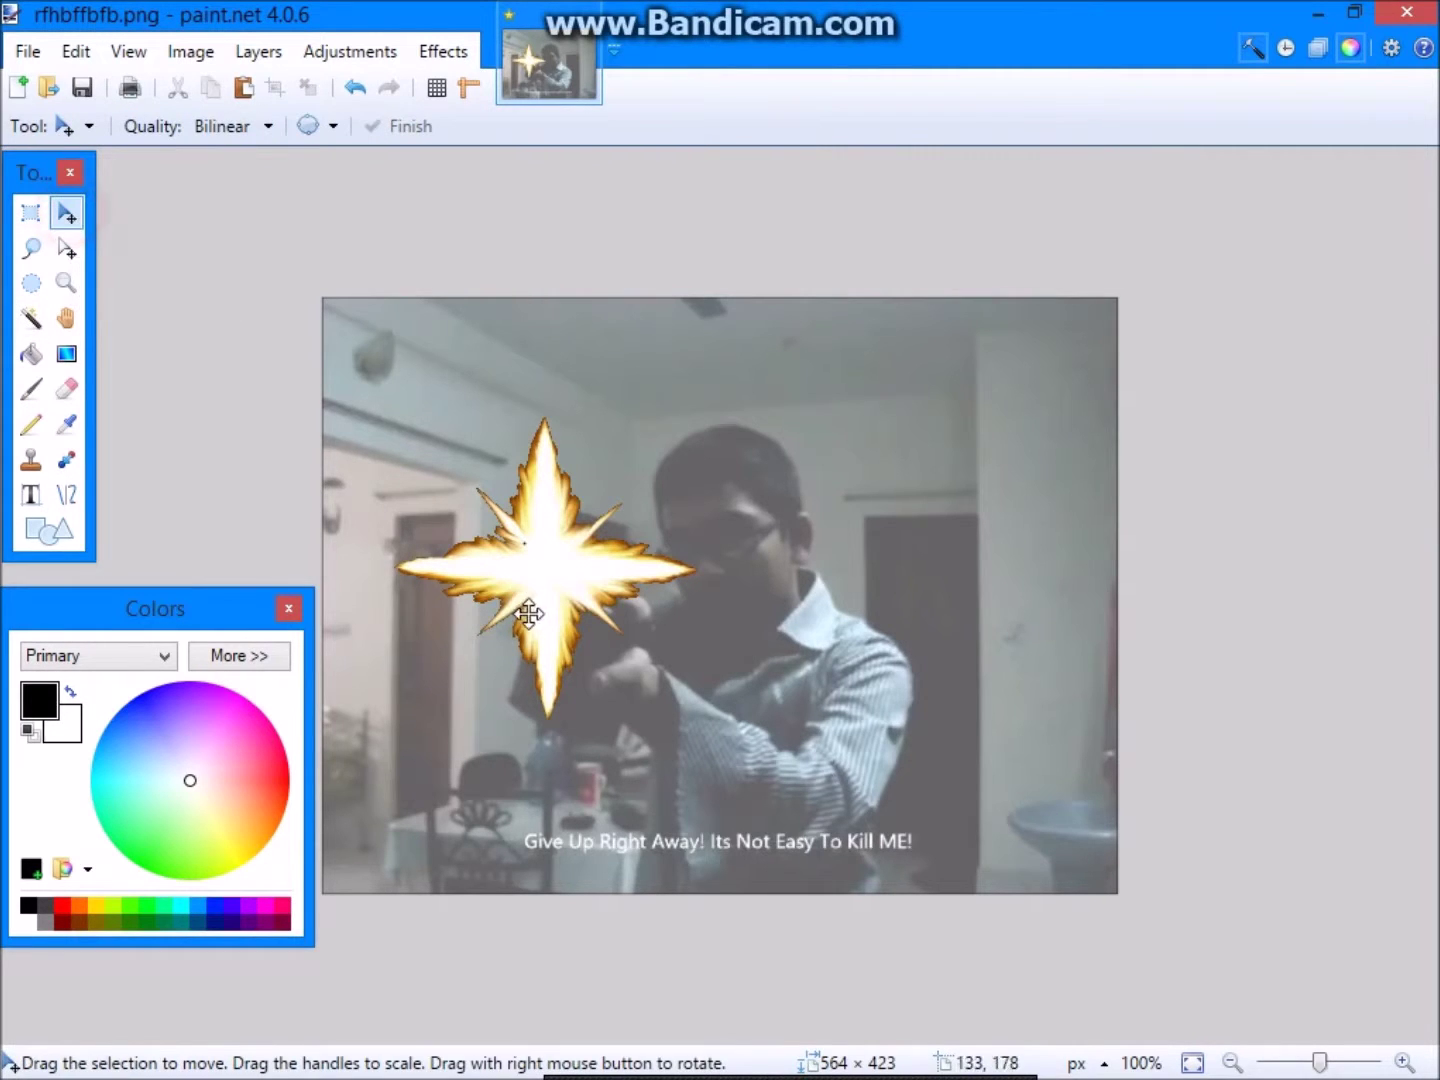
mouse_move(556, 555)
left_mouse_down()
mouse_move(484, 703)
mouse_move(563, 557)
mouse_move(553, 566)
left_mouse_up()
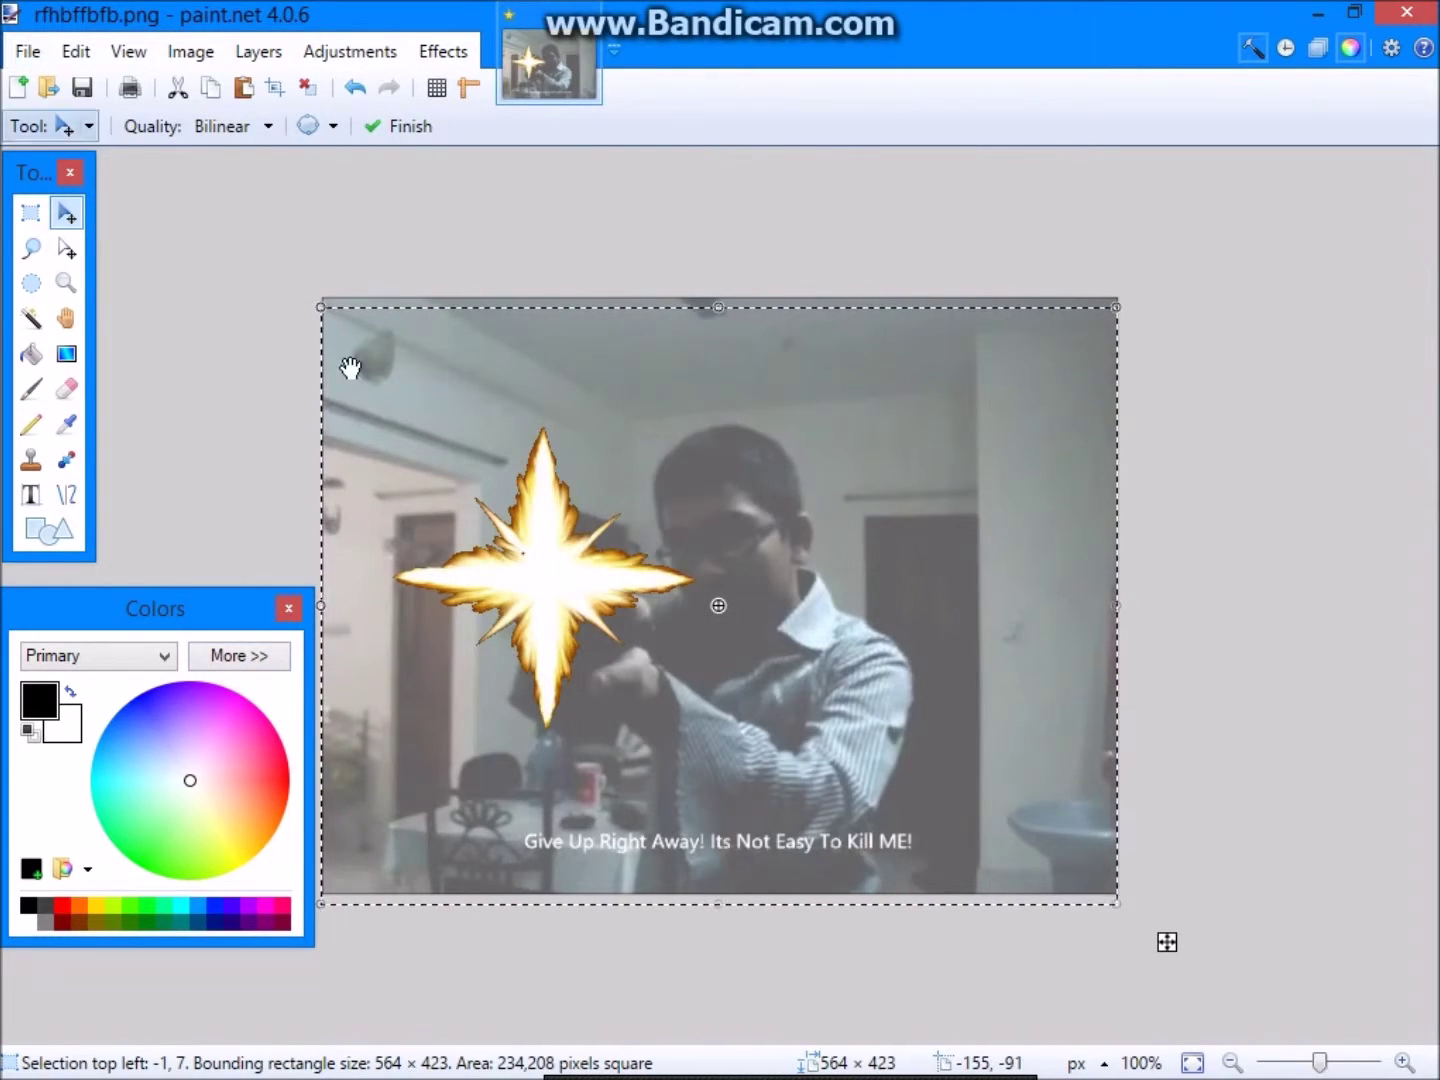
Step: Save the image as a flattened, full-quality JPEG named PHOTO
left_click(30, 52)
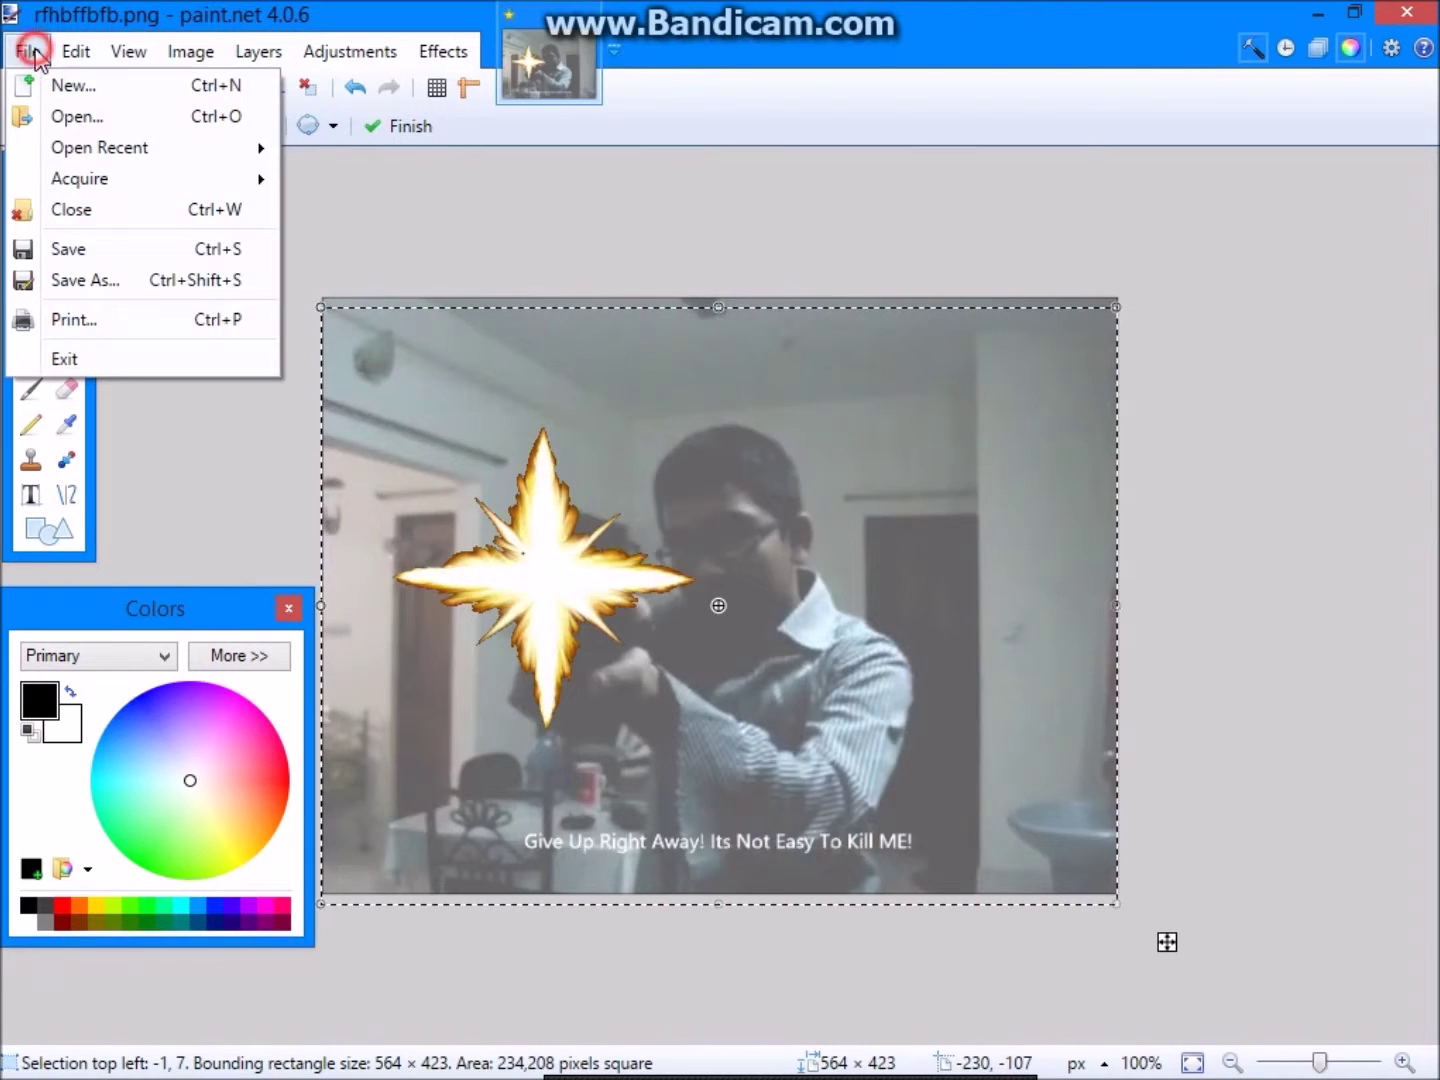
left_click(90, 280)
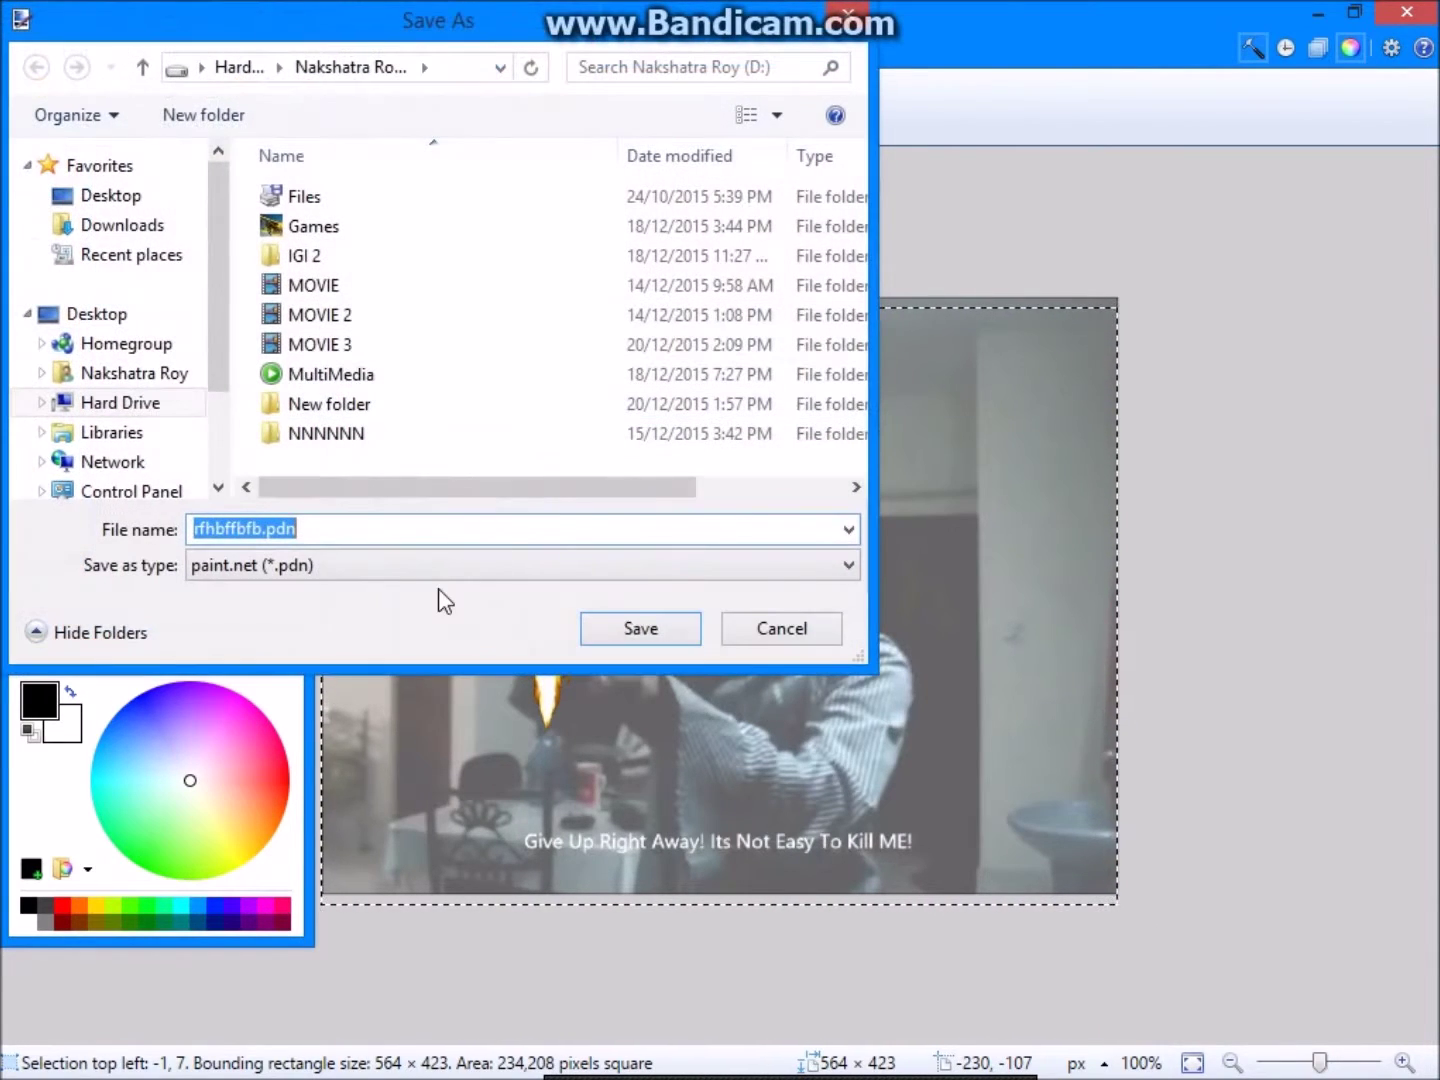
left_click(436, 566)
left_click(354, 660)
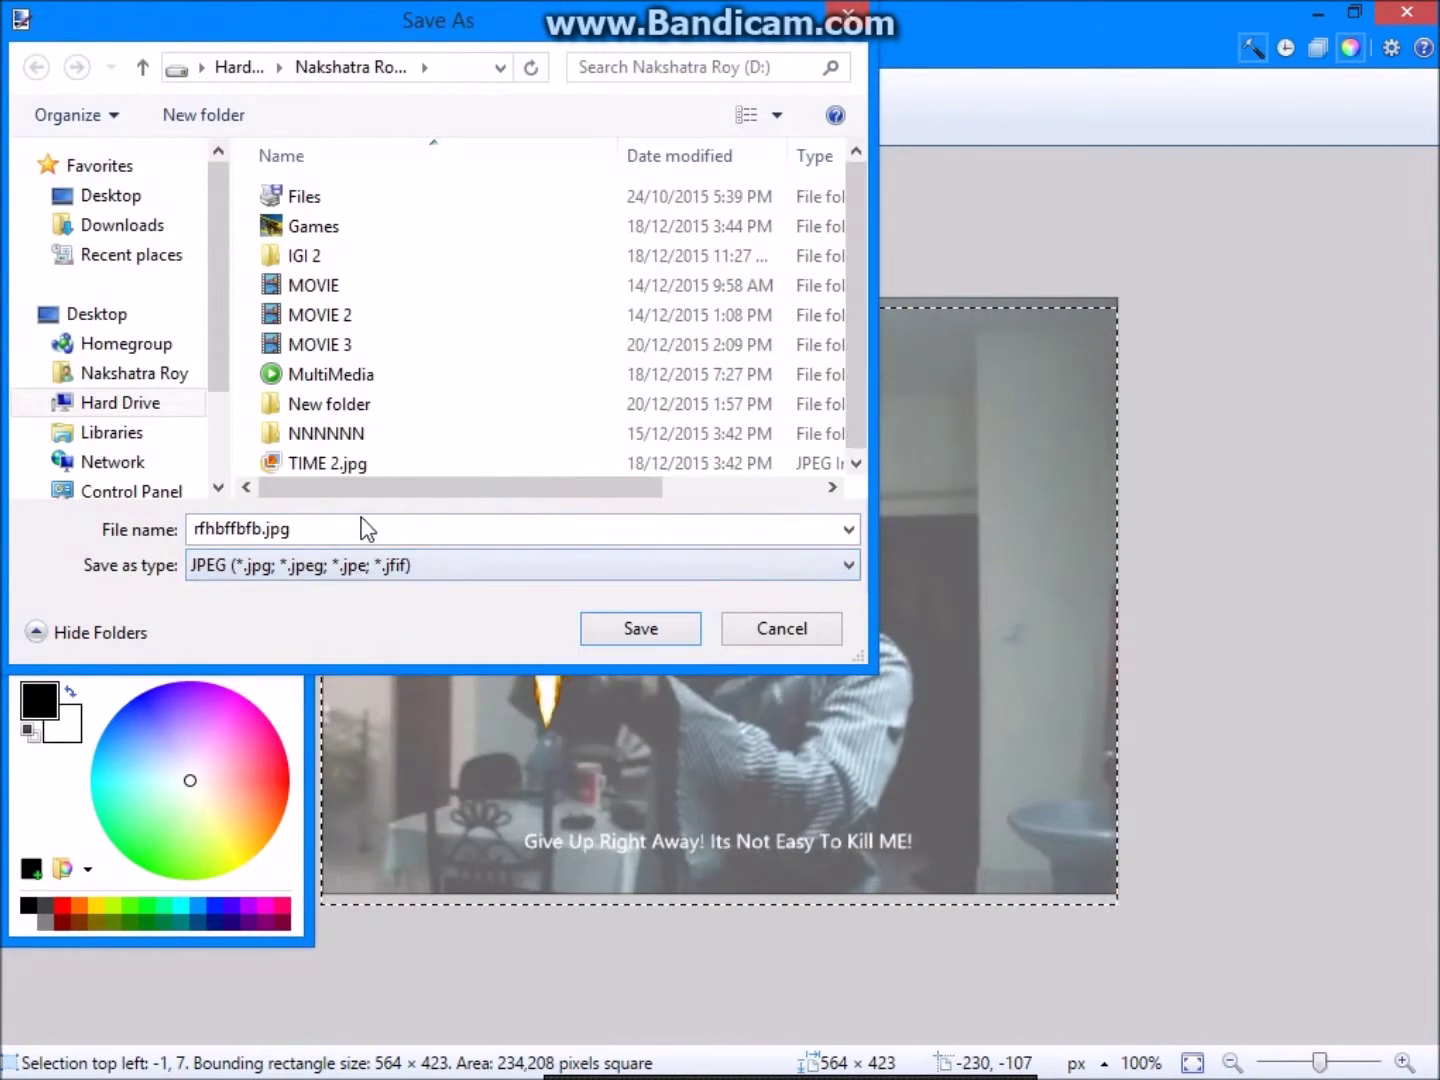
double_click(367, 529)
key("BackSpace")
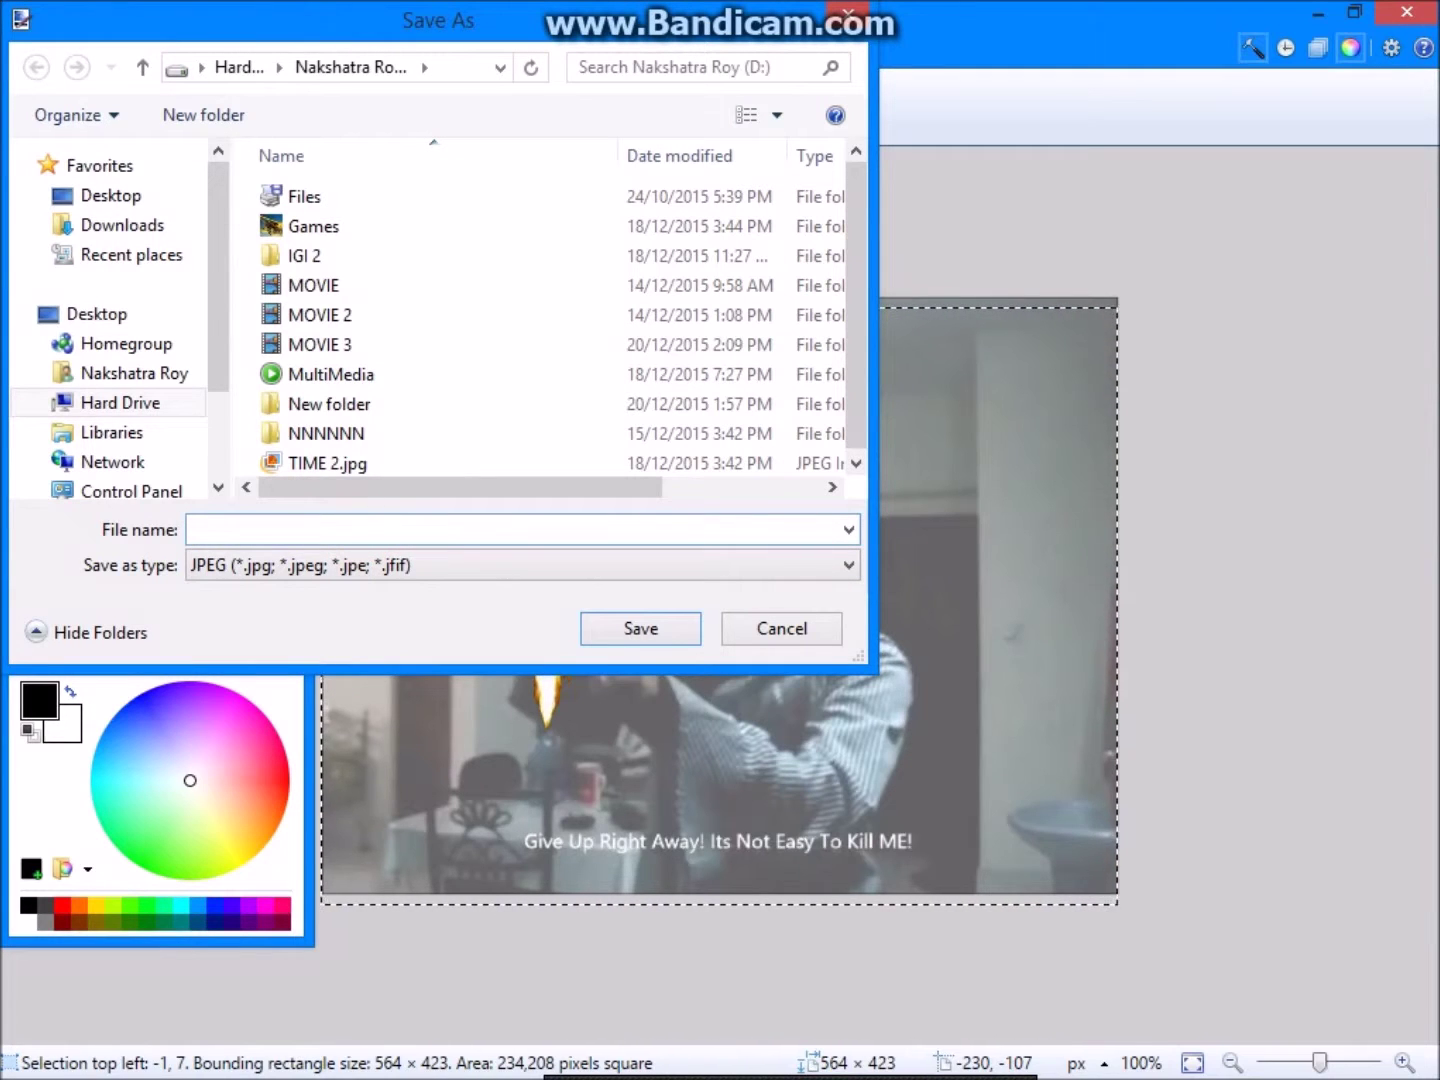
type("PH")
type("OTO")
key("Return")
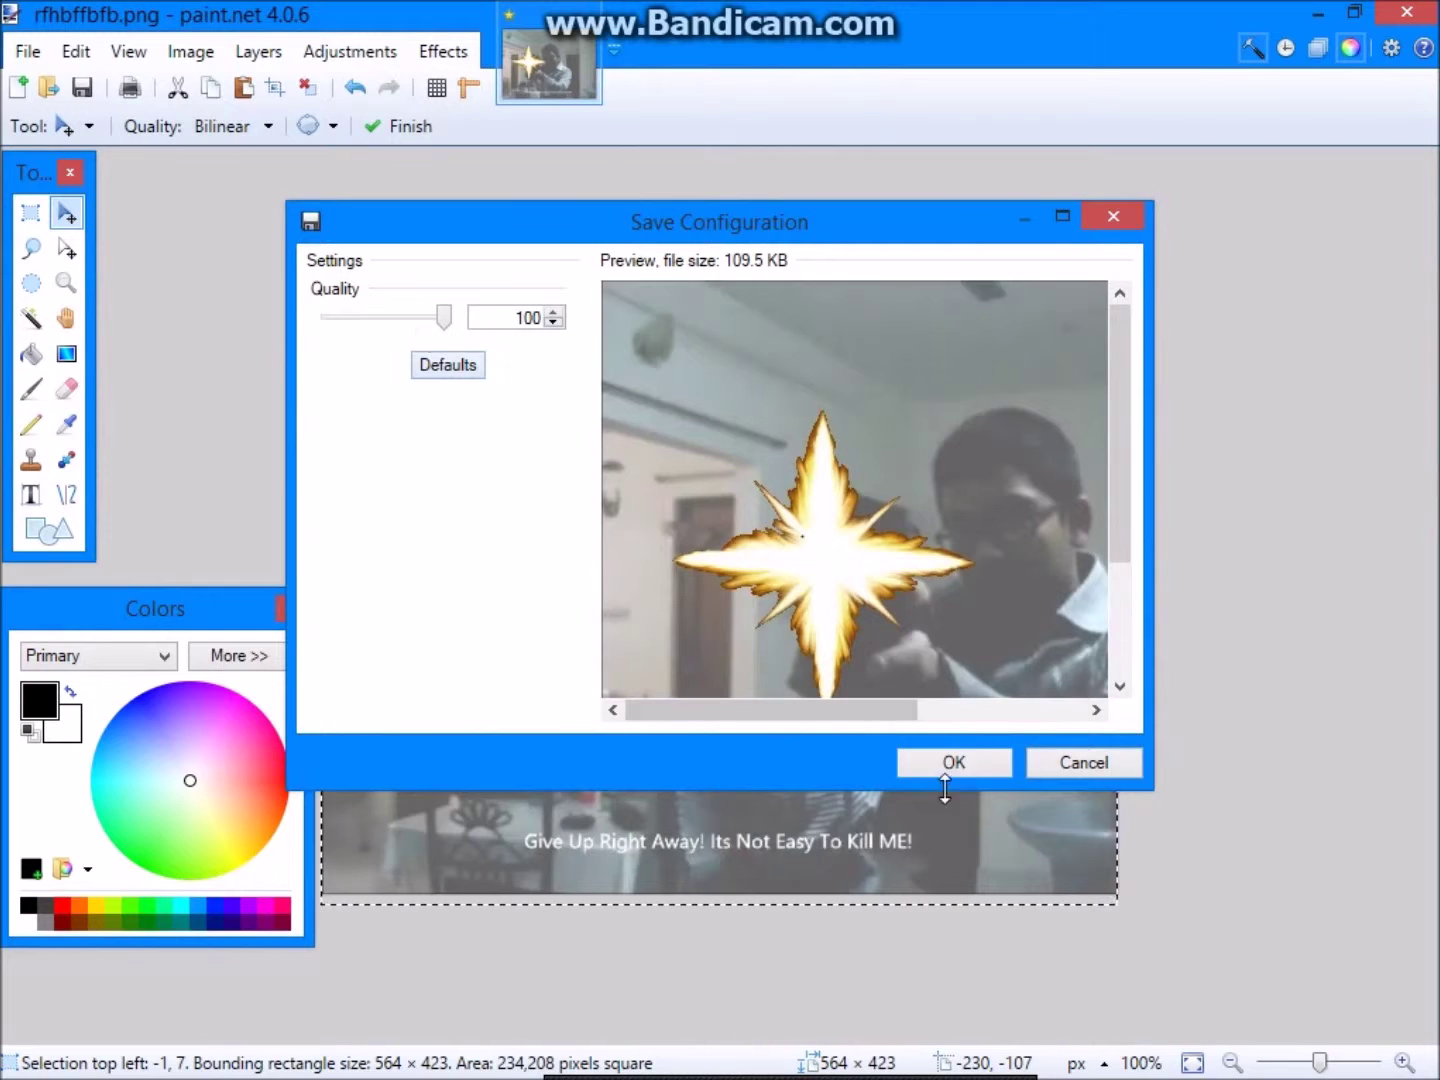
left_click(442, 318)
left_click(945, 767)
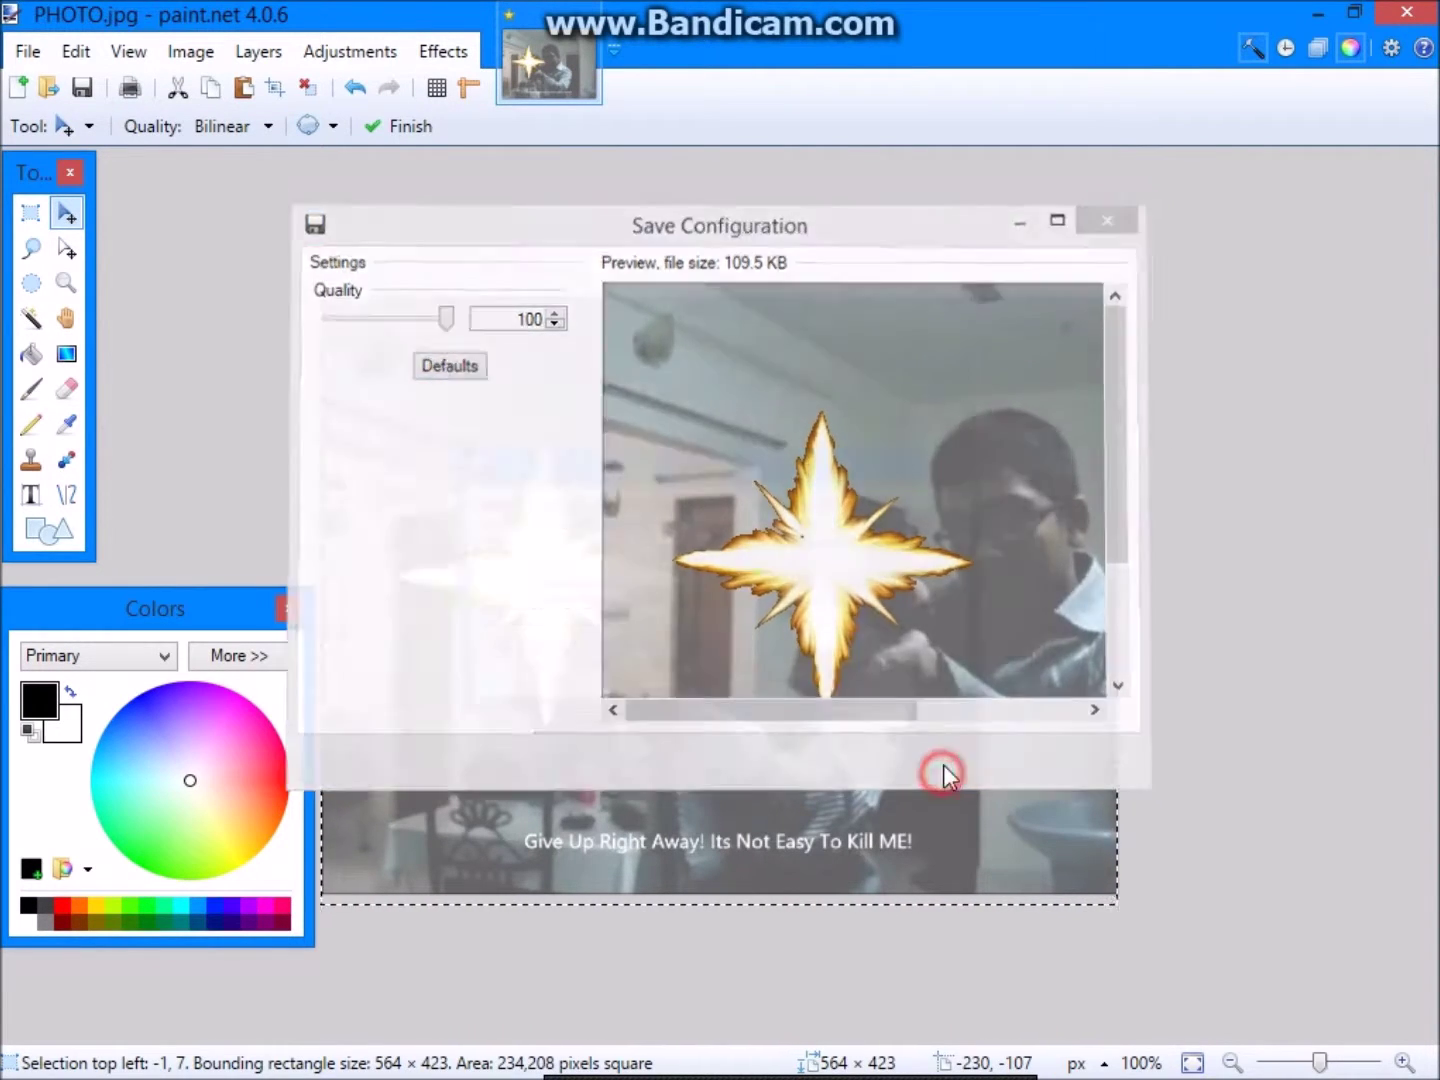
left_click(618, 583)
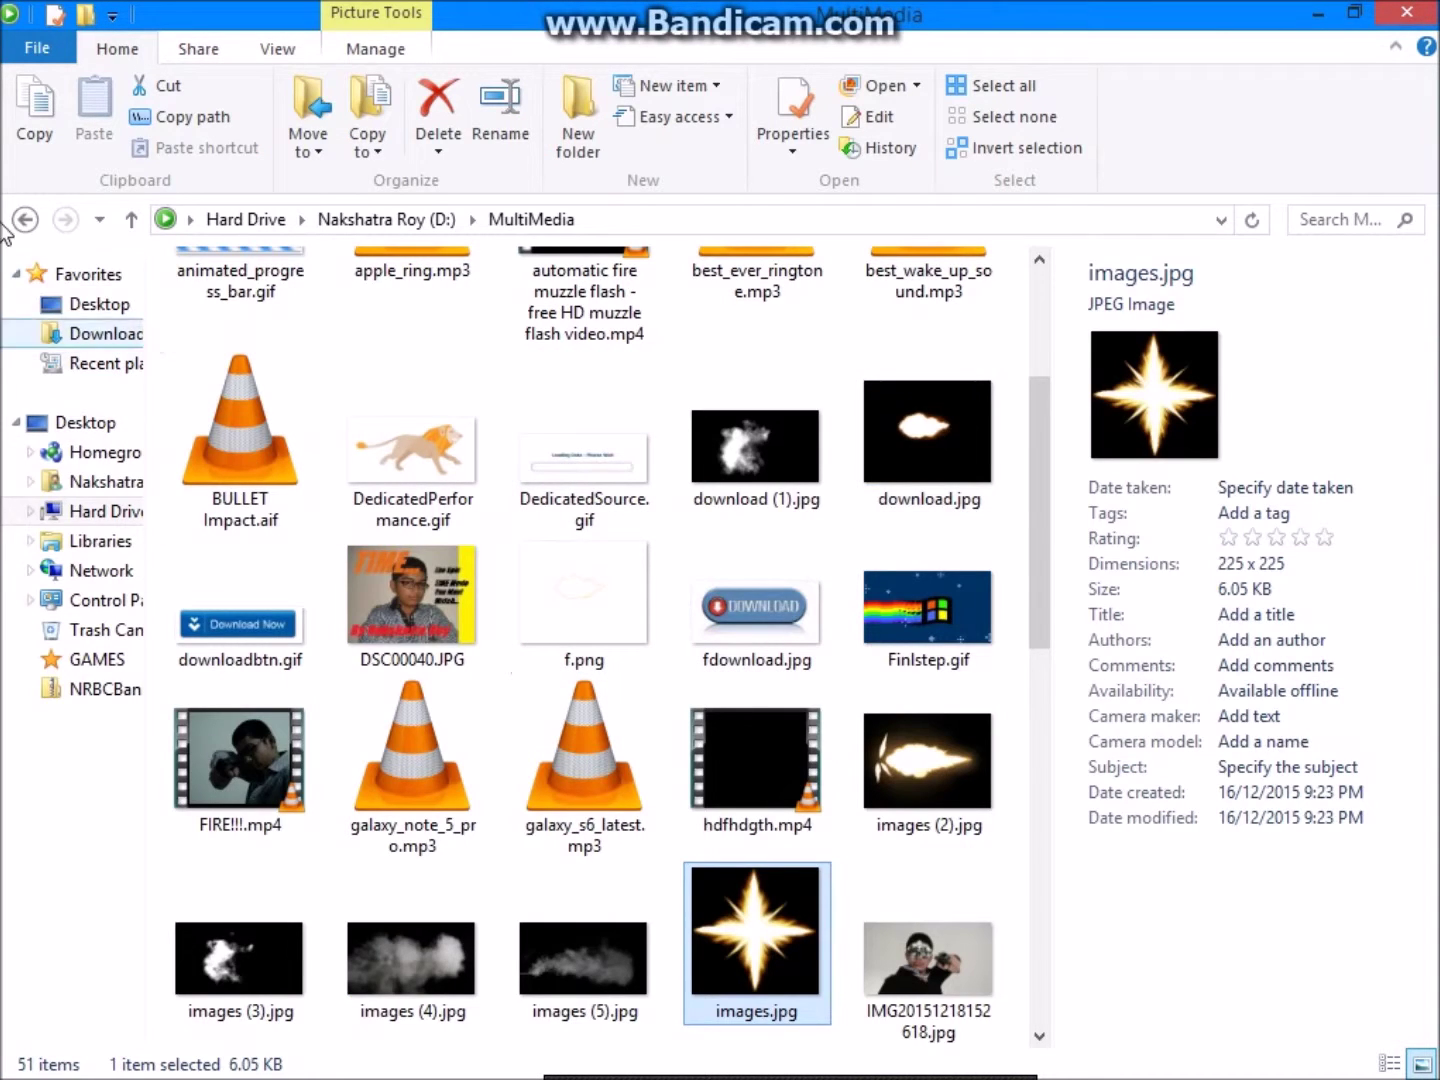
Step: Open PHOTO.jpg from drive D: in Movie Maker and drag it along the storyboard
left_click(25, 220)
left_click(476, 964)
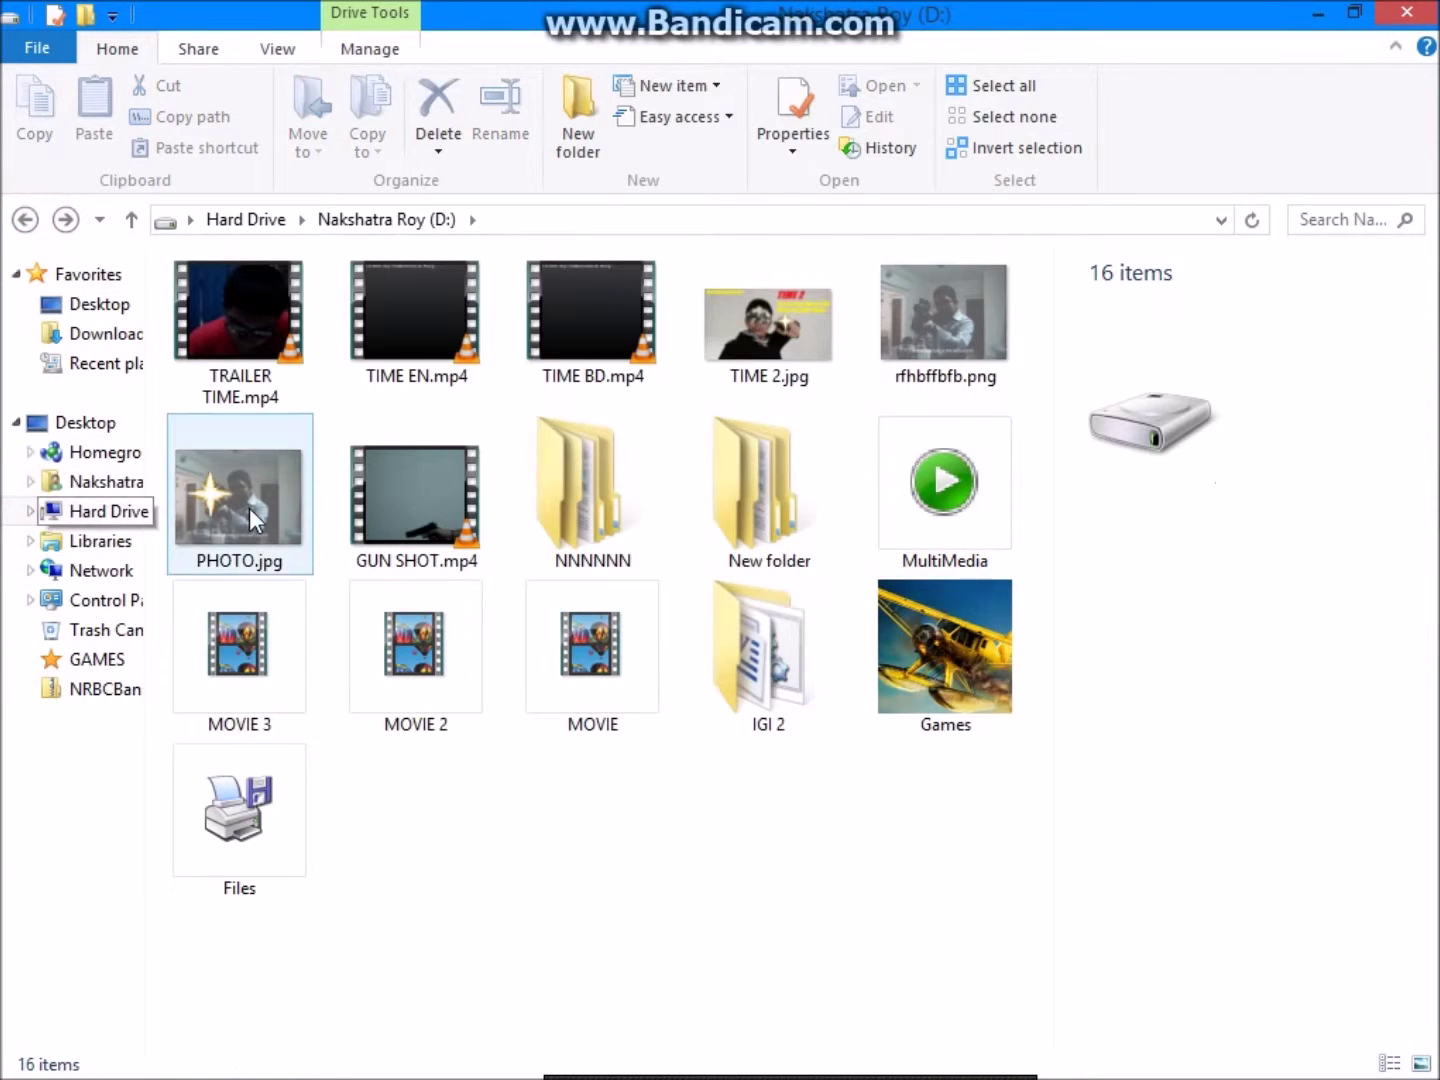
right_click(251, 457)
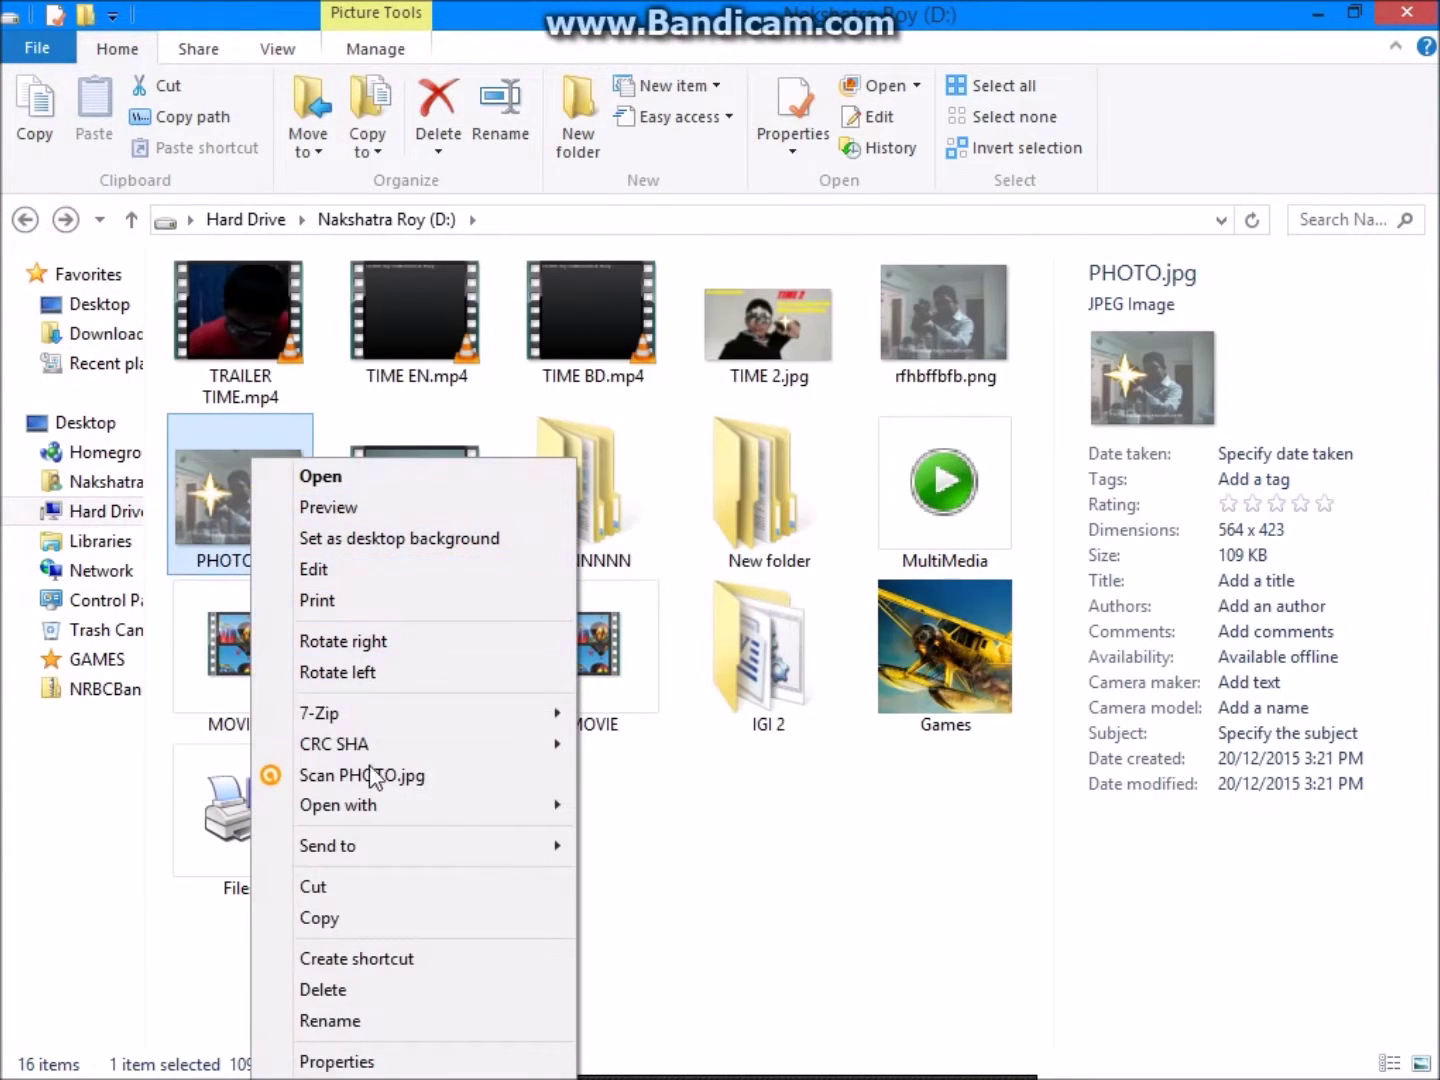
mouse_move(338, 805)
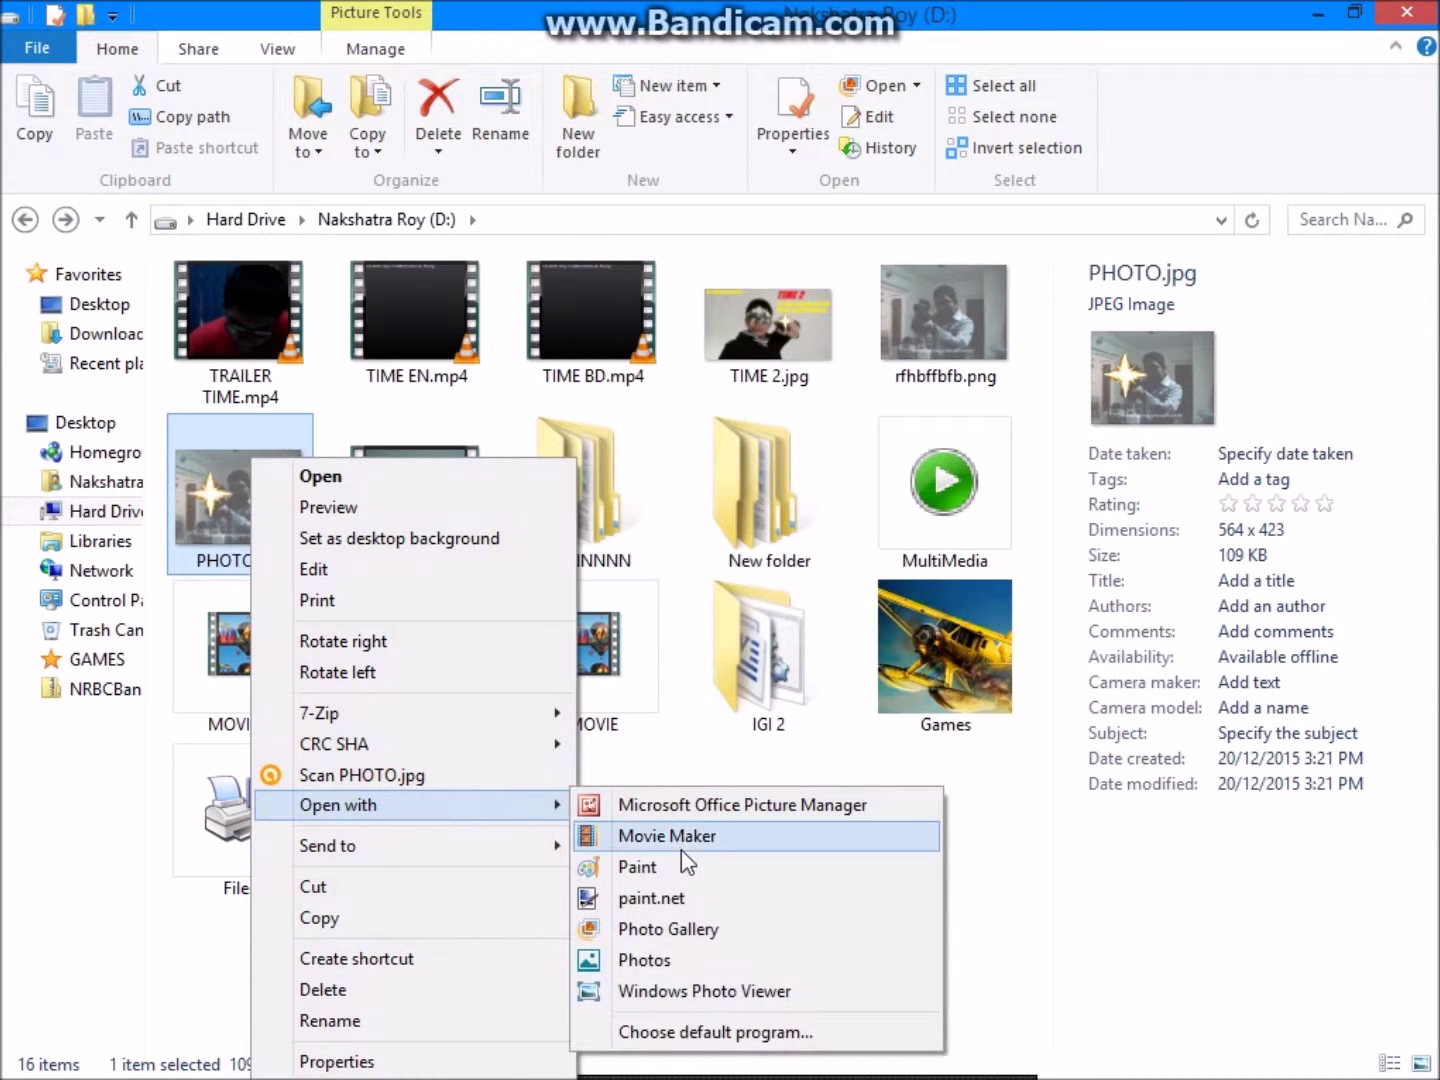
left_click(681, 846)
left_click_drag(939, 420, 1090, 424)
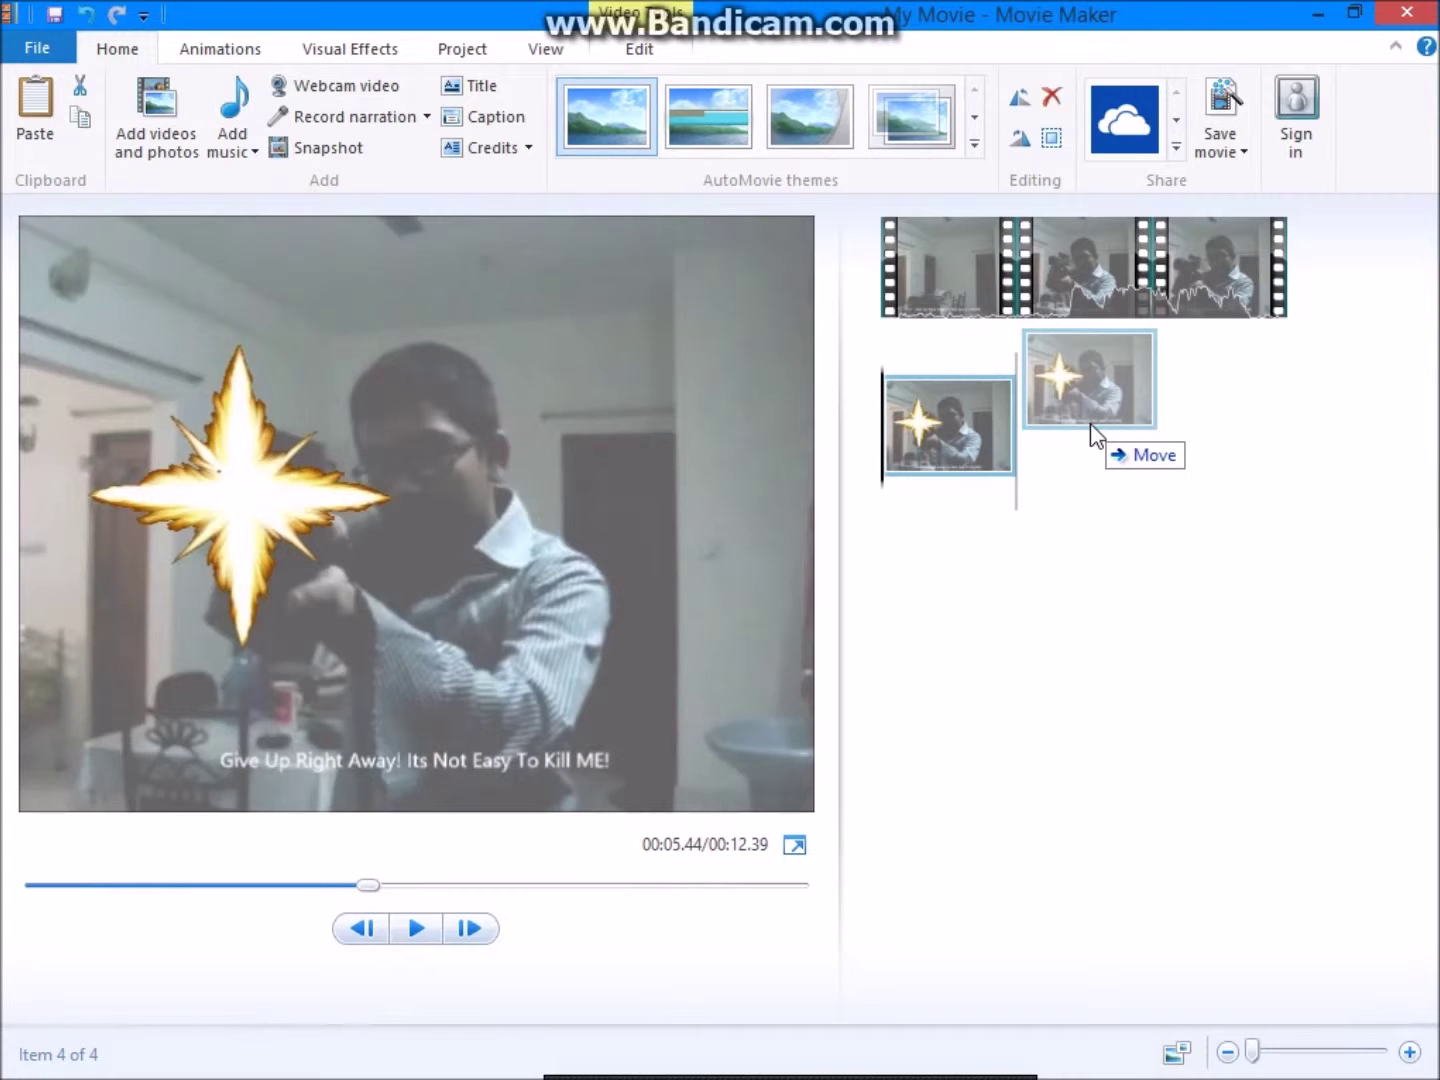
Step: Move the muzzle-flash photo clip between the first and second video clips
left_click_drag(1090, 423, 1097, 322)
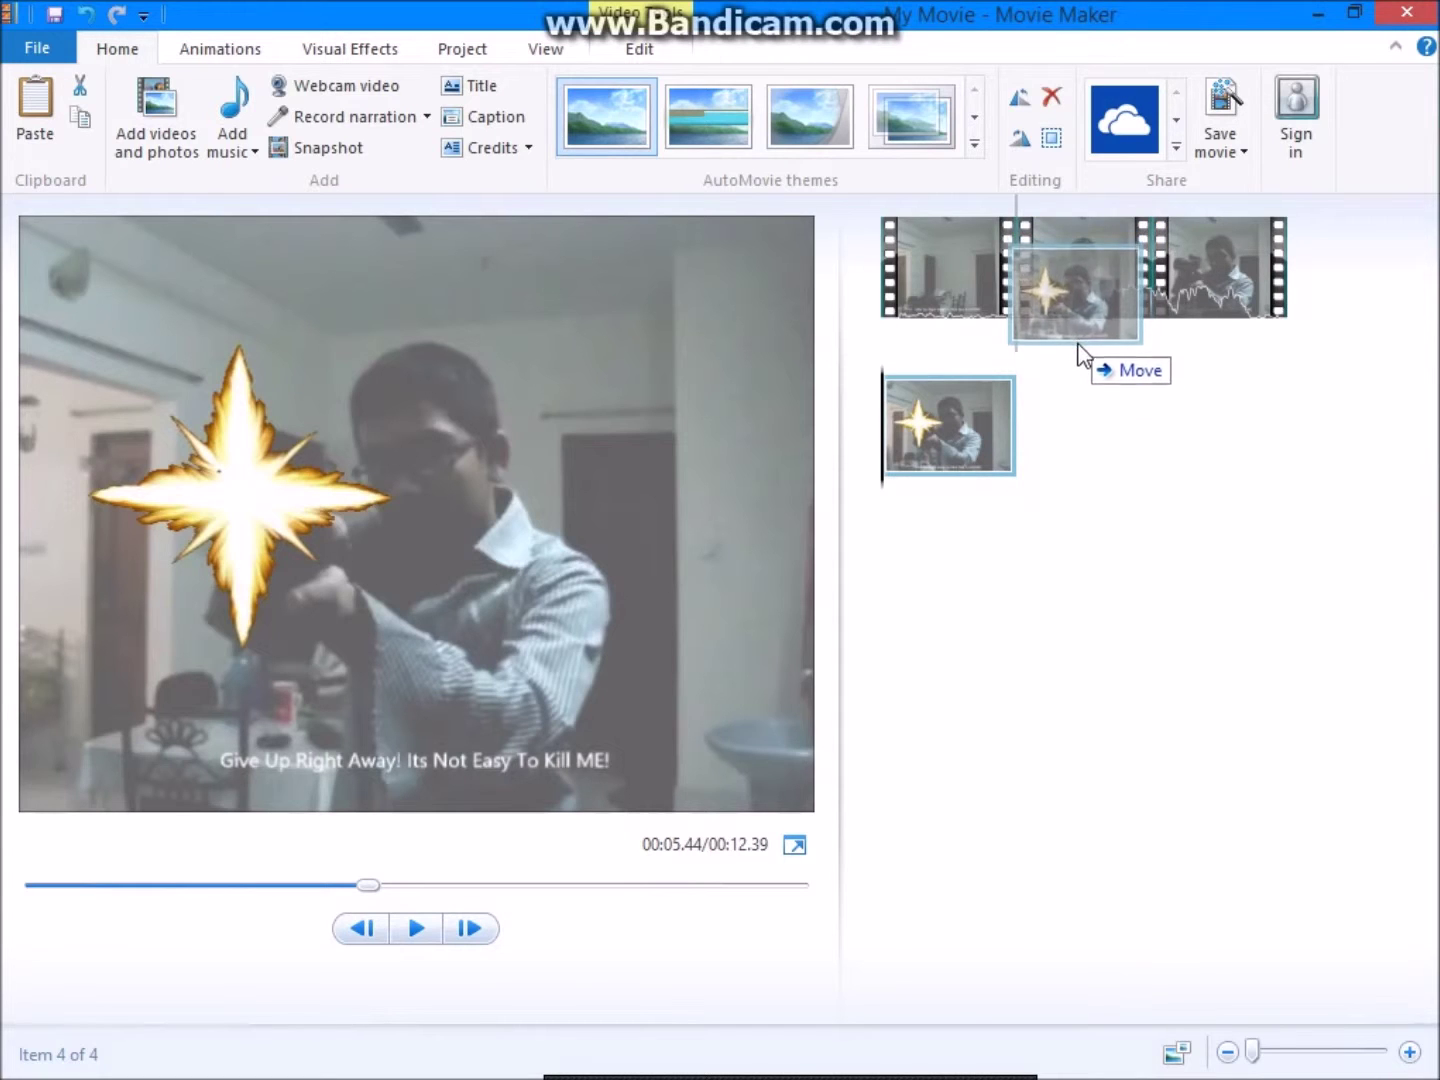
left_click_drag(1097, 323, 1071, 351)
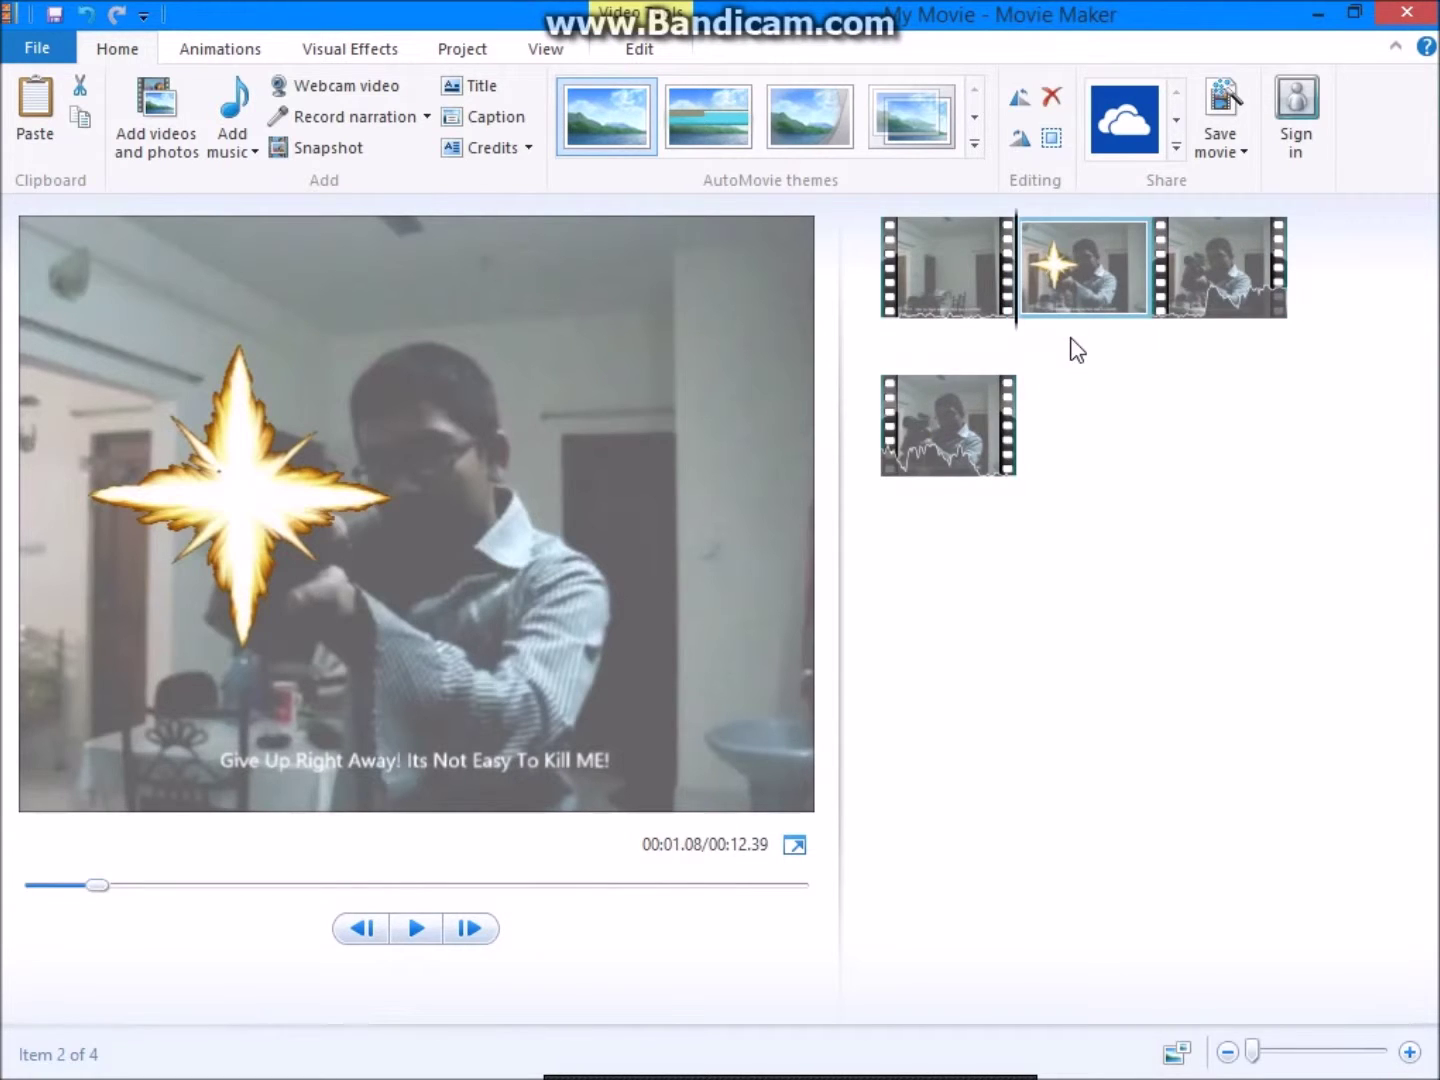
left_click(1068, 374)
left_click(1070, 270)
Step: Set the photo clip's duration to 0.09 seconds
double_click(1070, 267)
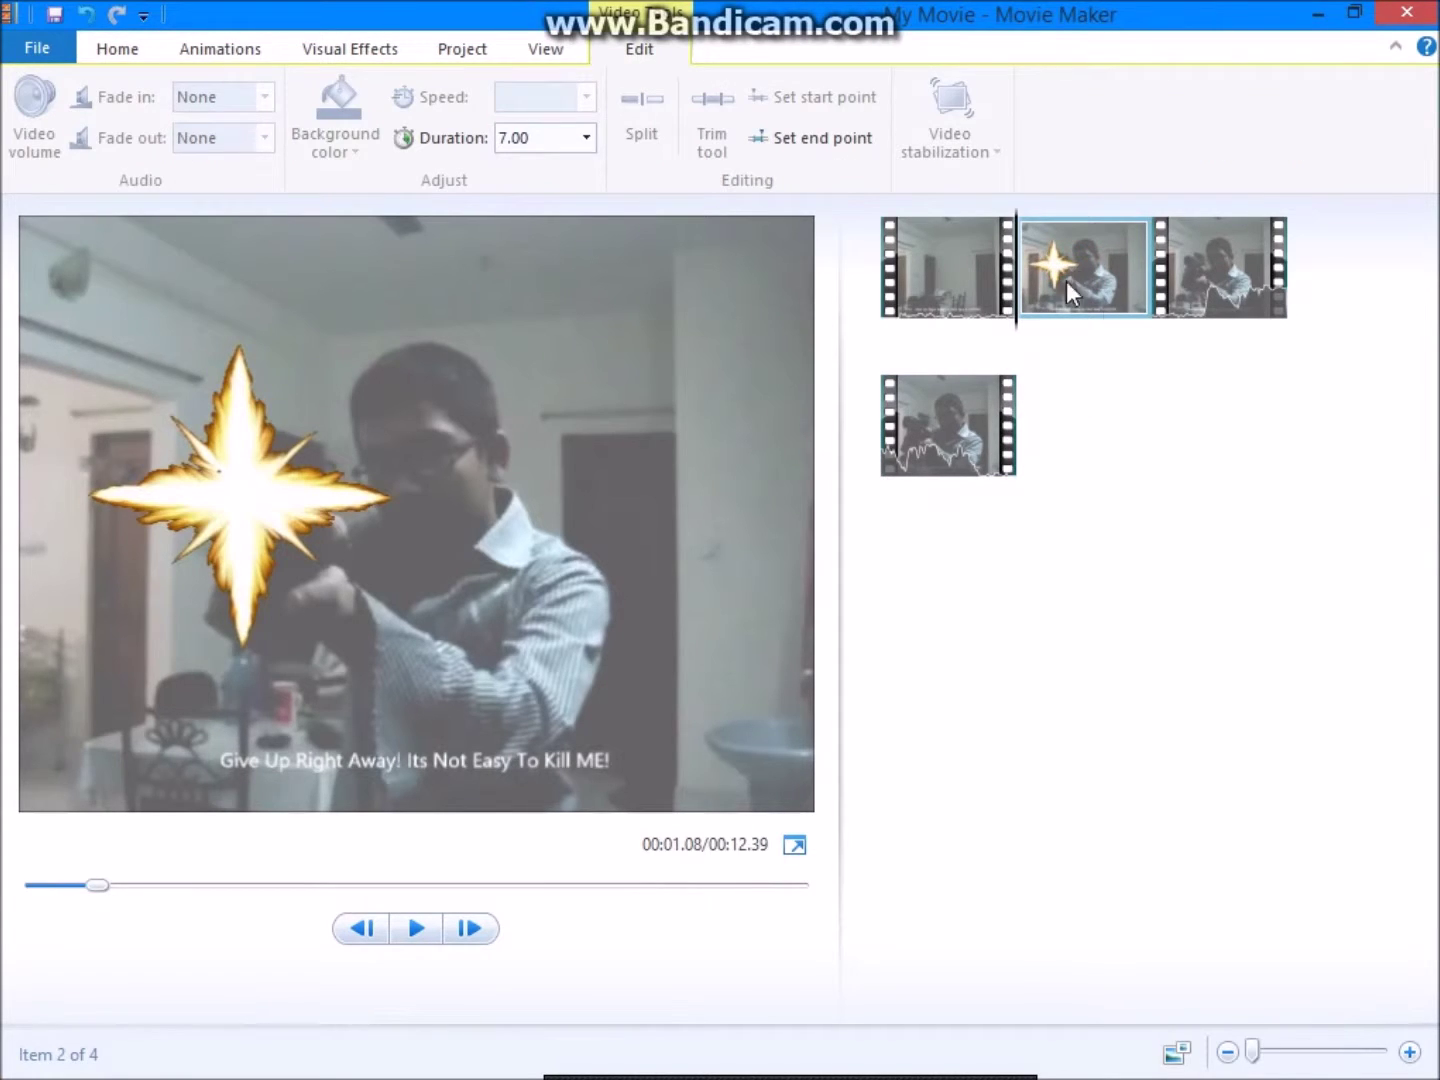
left_click(541, 137)
type("0.9")
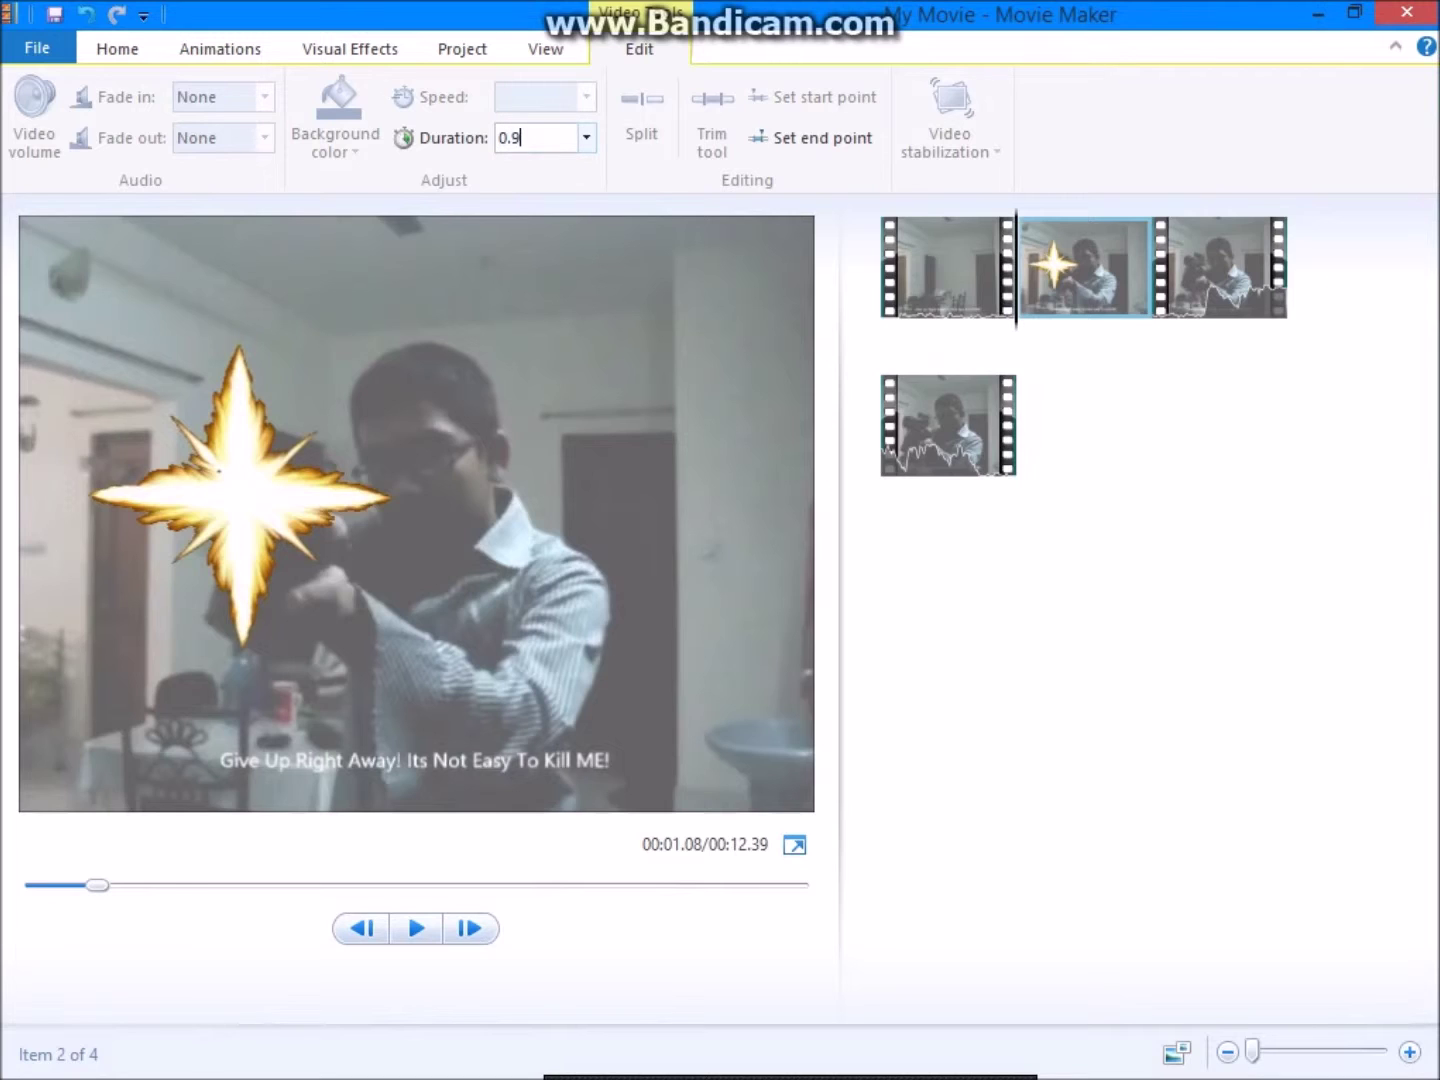
key("Return")
left_click(541, 137)
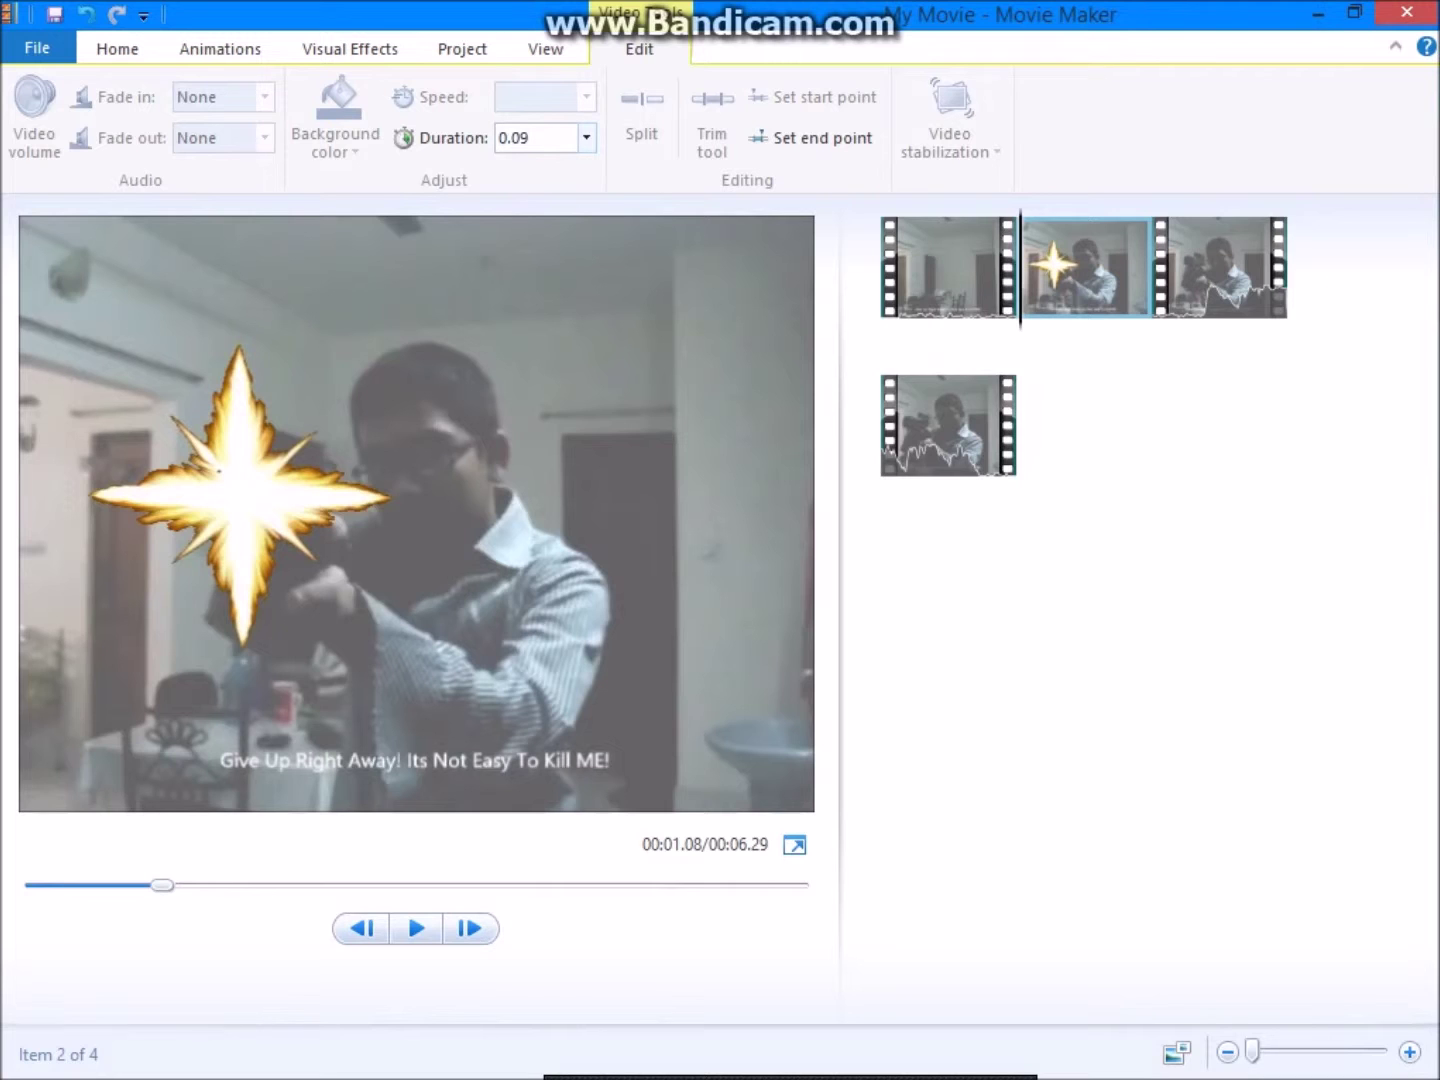
key("Return")
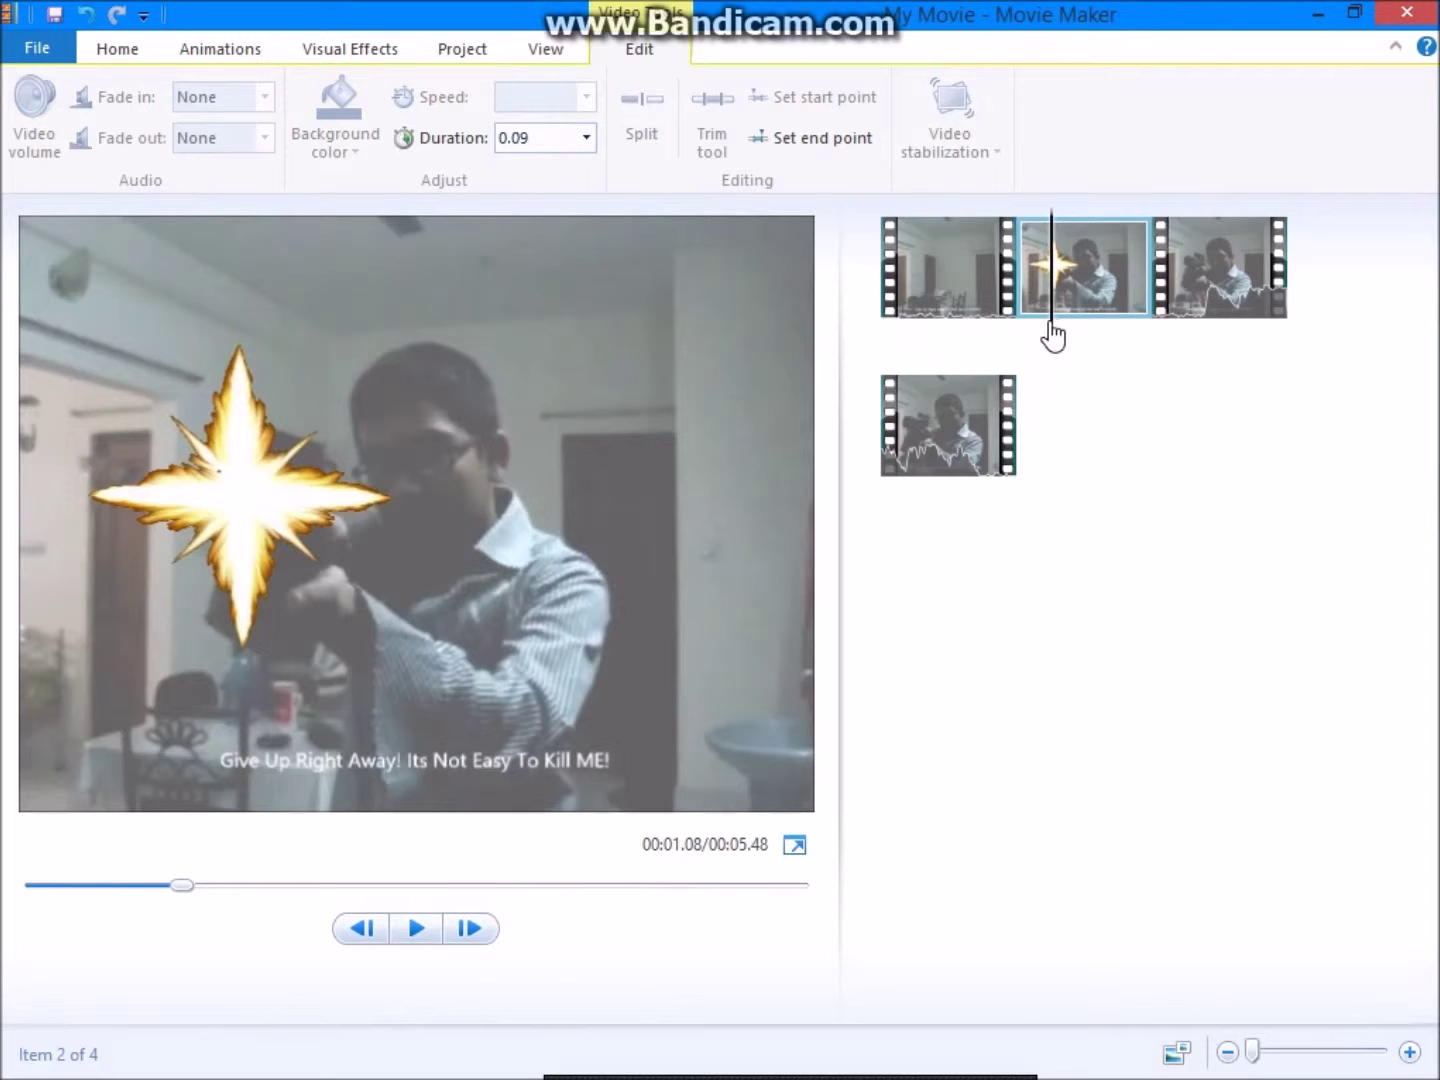
left_click_drag(1053, 334, 829, 348)
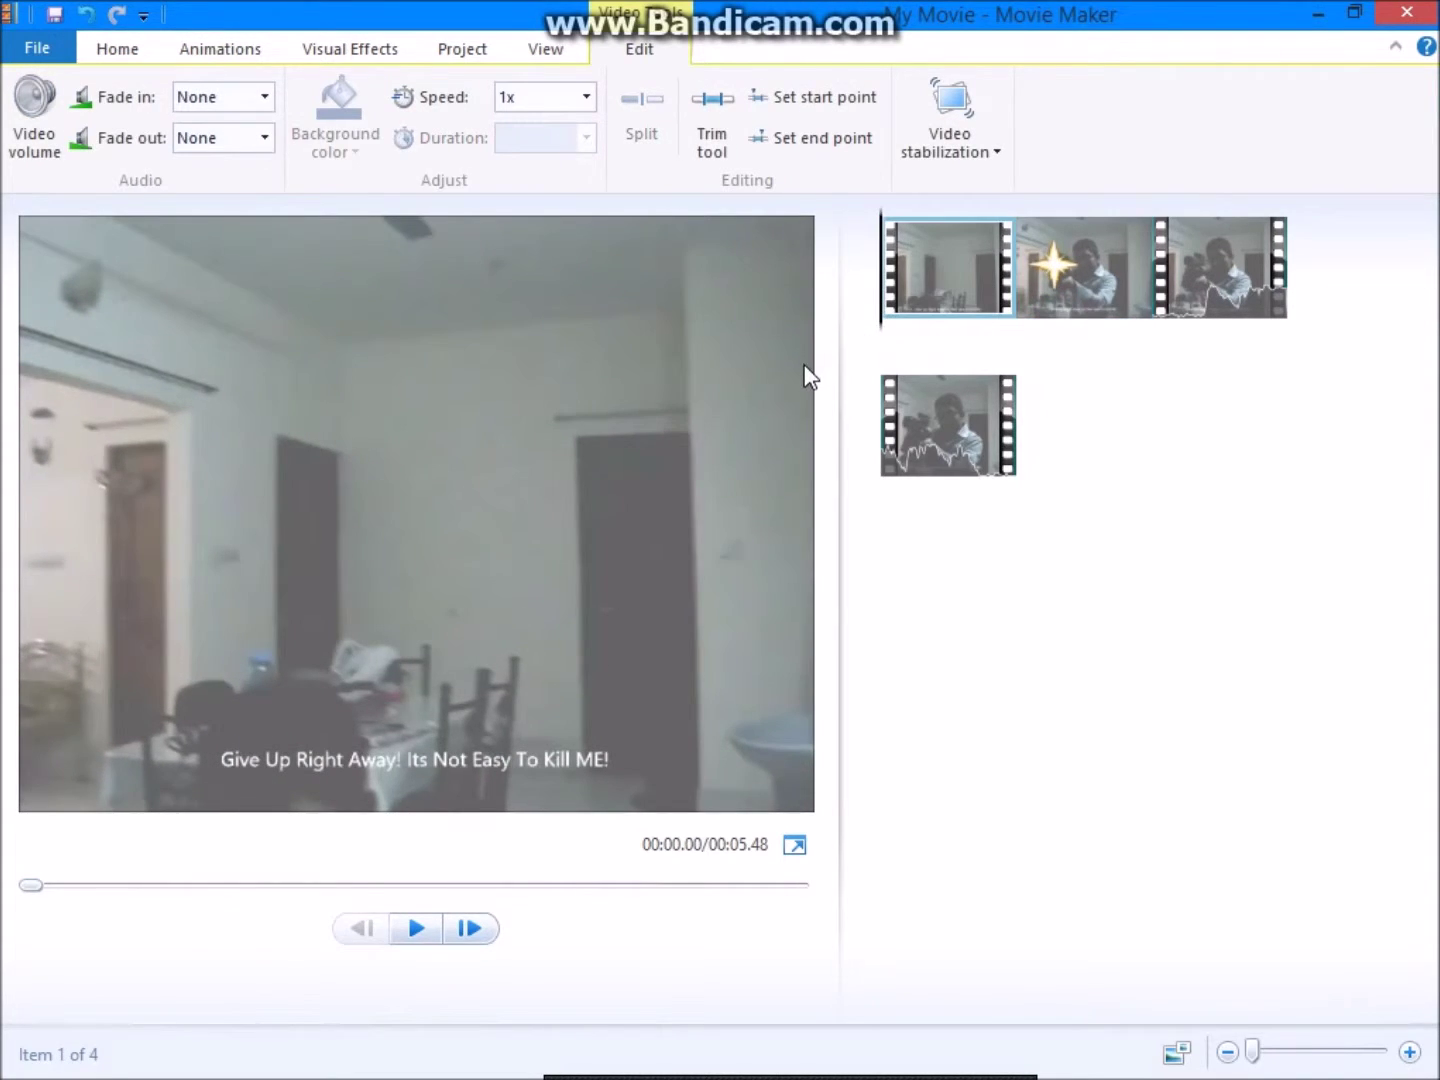
left_click(418, 929)
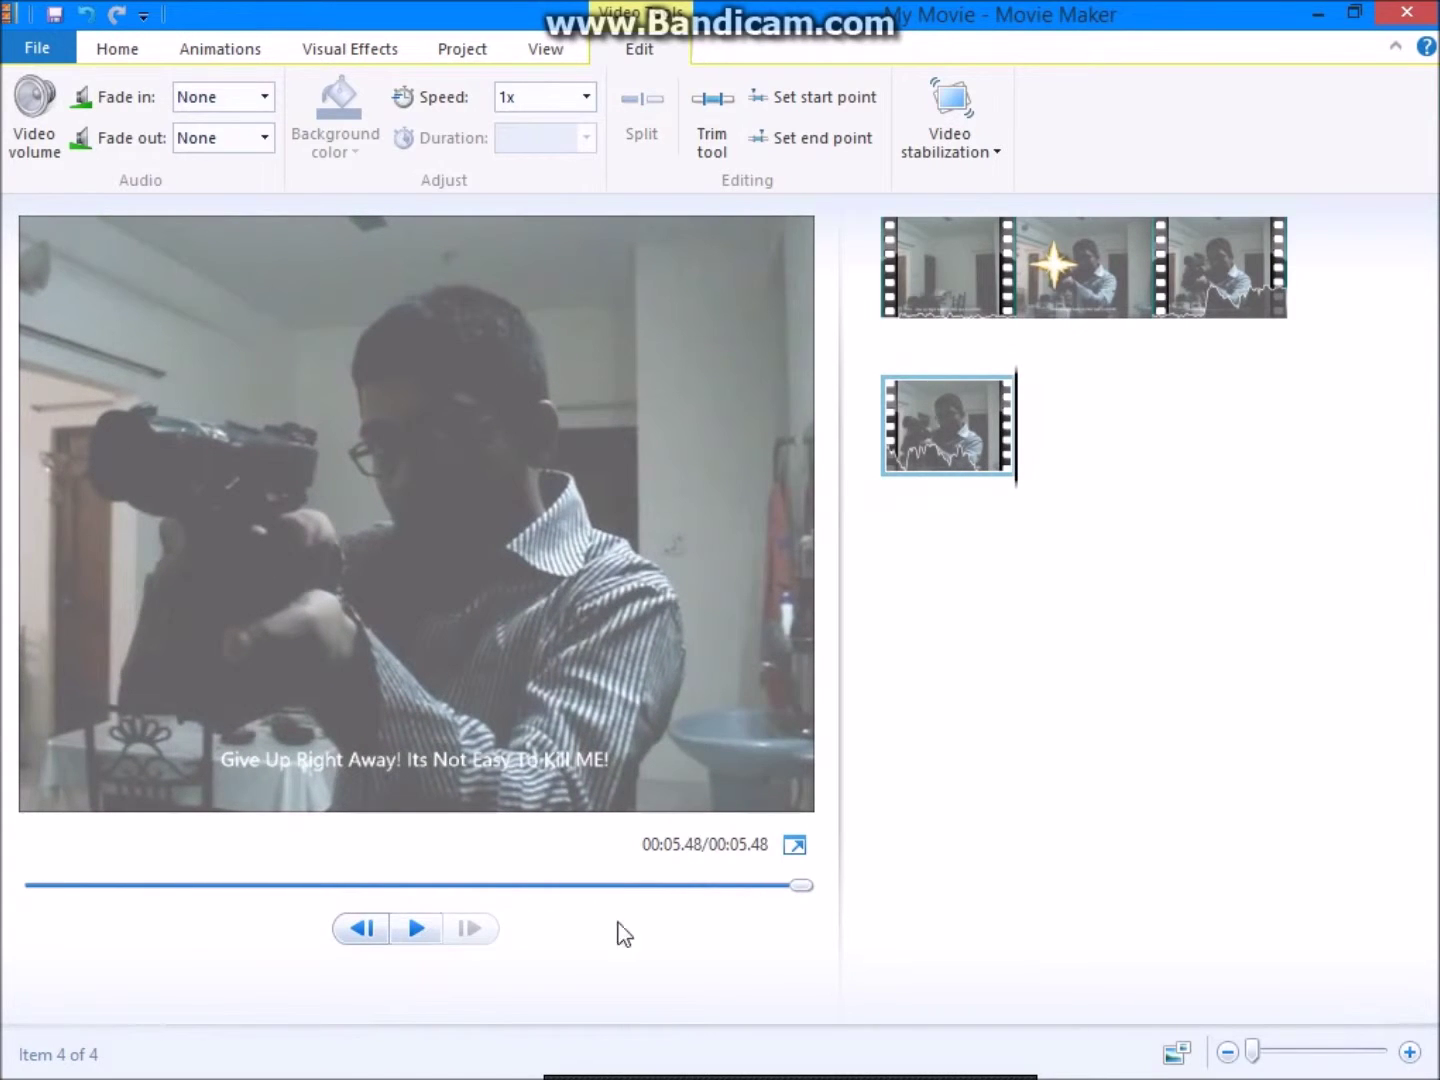
left_click_drag(802, 897, 92, 925)
left_click(413, 932)
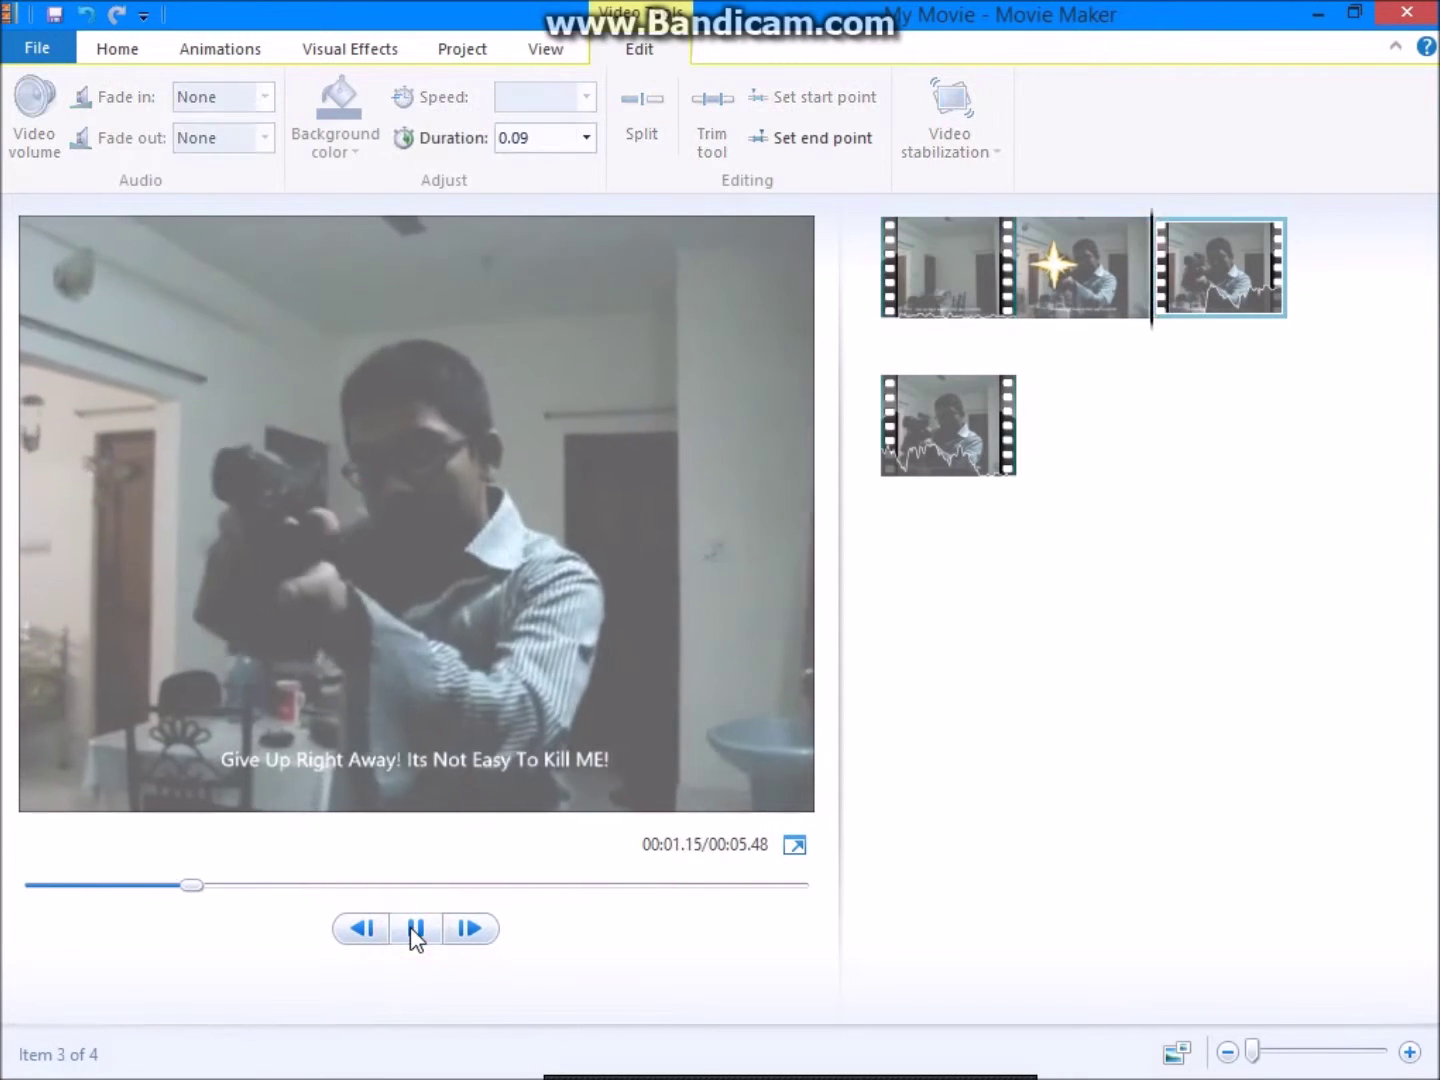
left_click(415, 929)
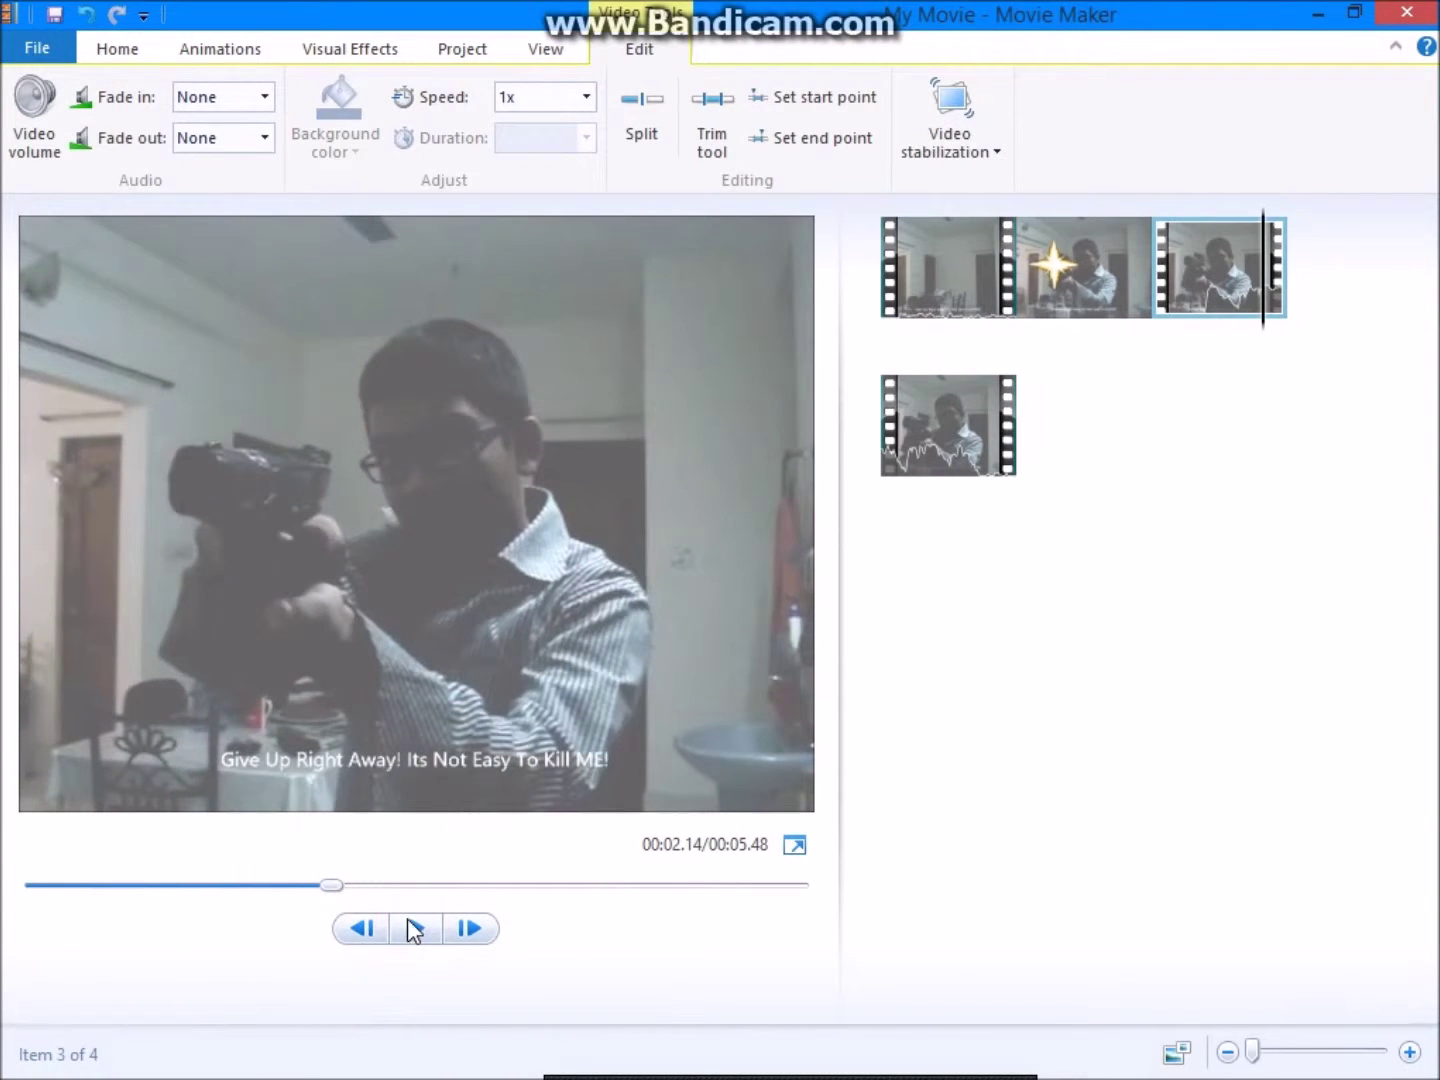
mouse_move(329, 885)
left_mouse_down()
mouse_move(90, 903)
mouse_move(187, 904)
mouse_move(170, 902)
left_mouse_up()
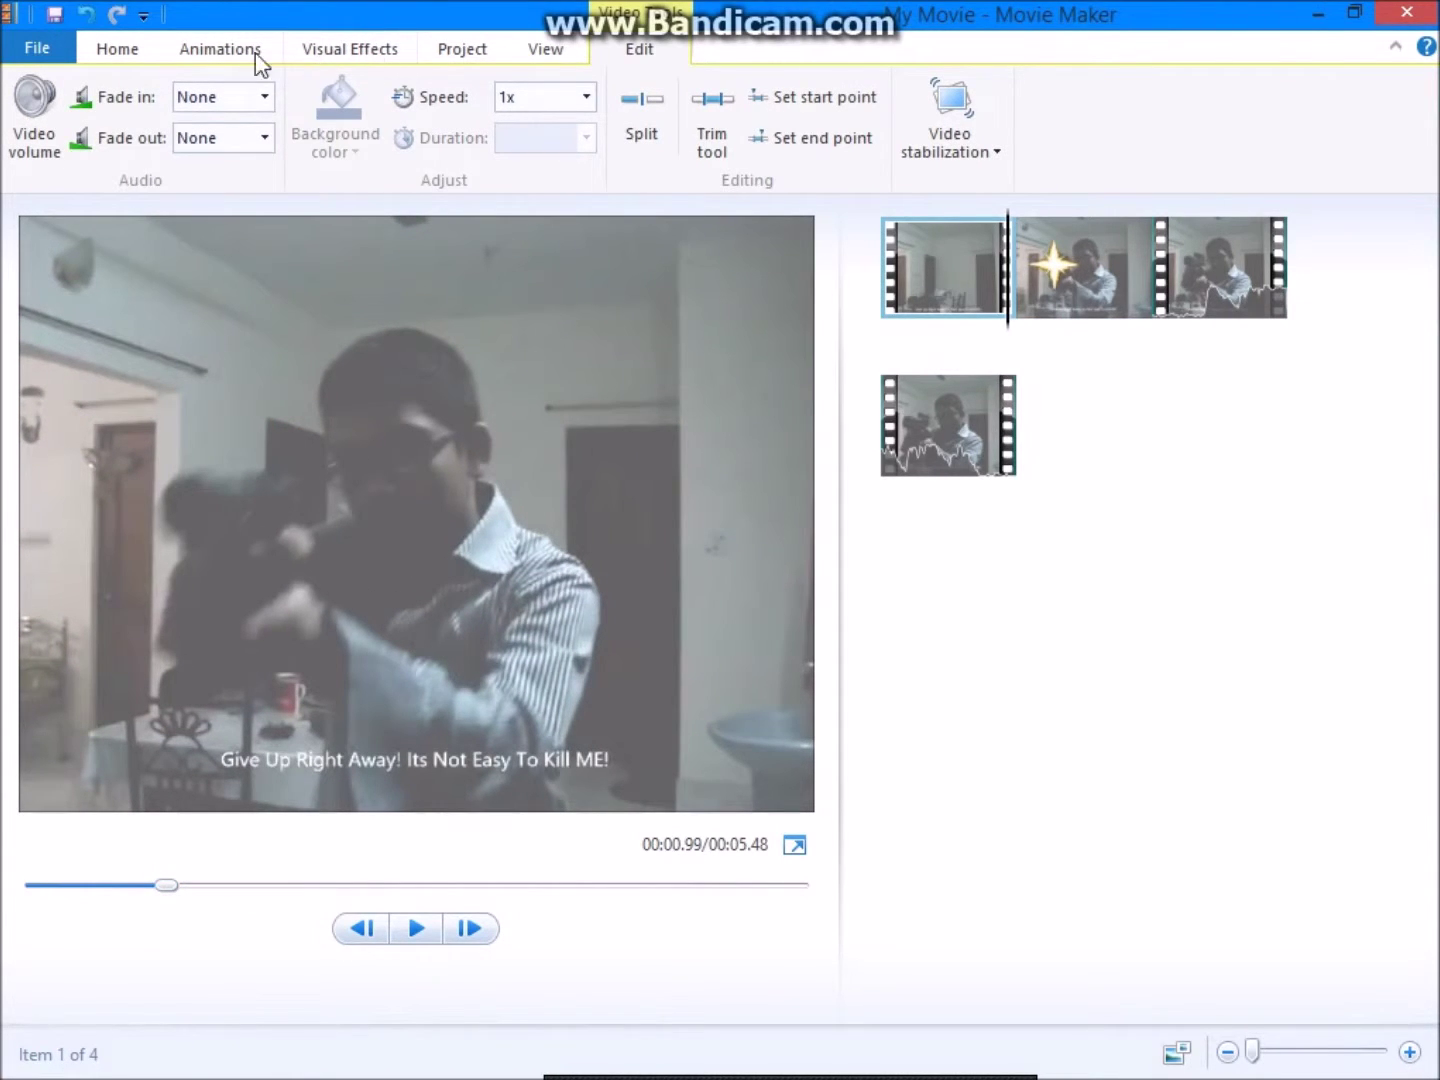
left_click(118, 57)
left_click(234, 155)
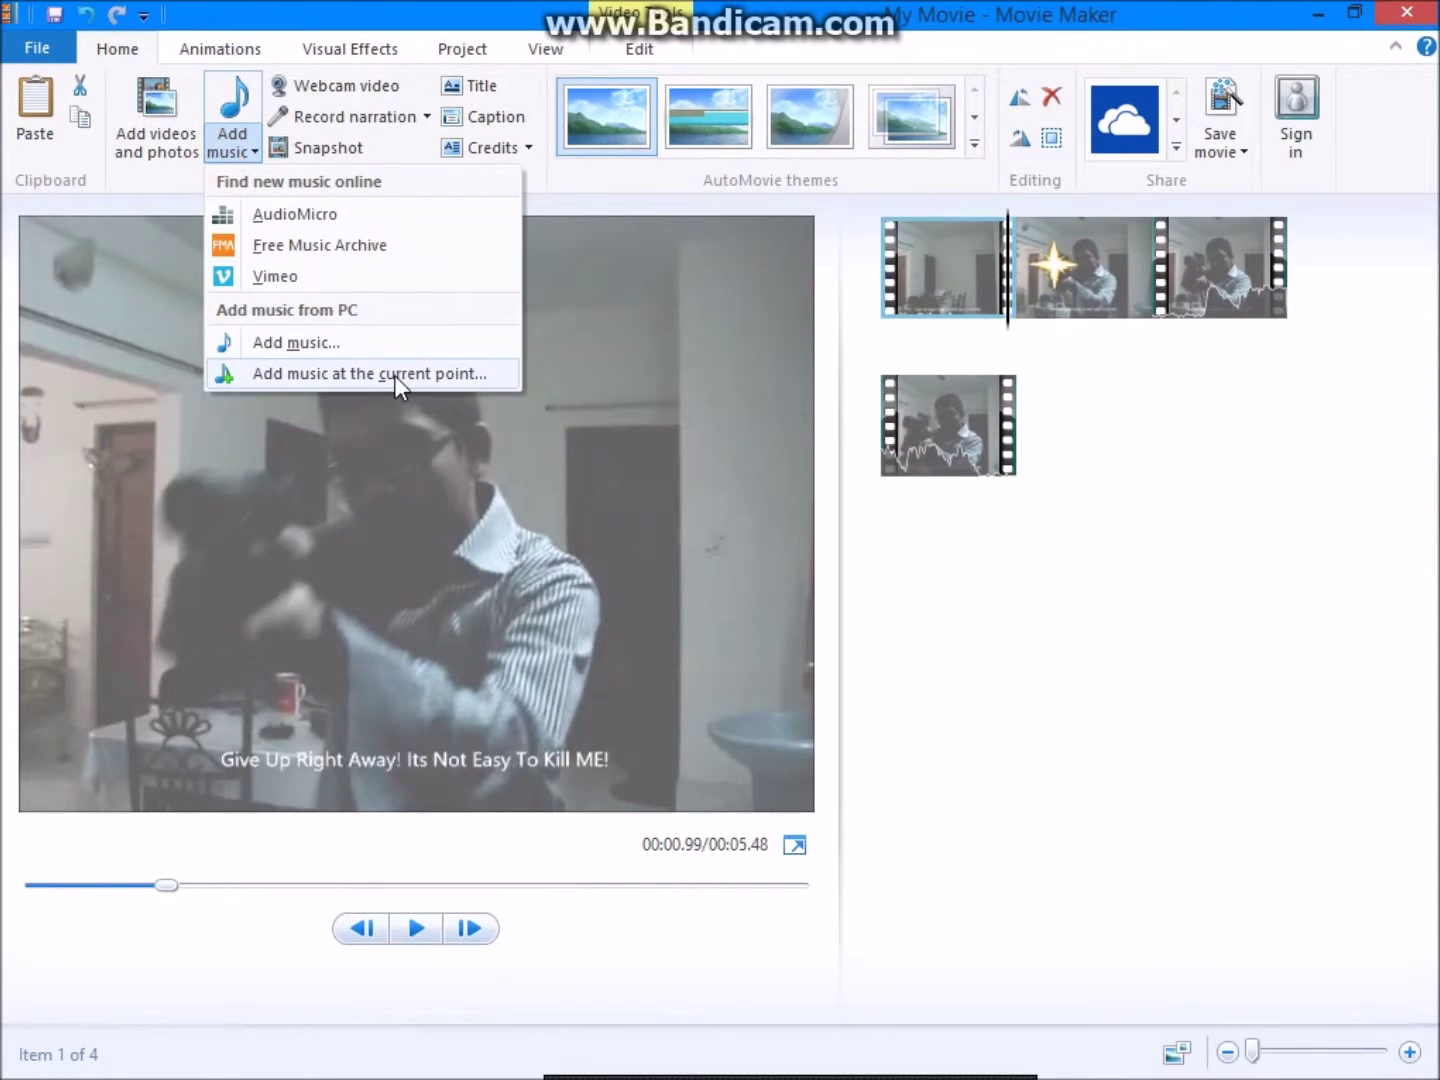
Step: Add GUN1.mp3 from D:\MOVIE as music starting at the current point
left_click(298, 377)
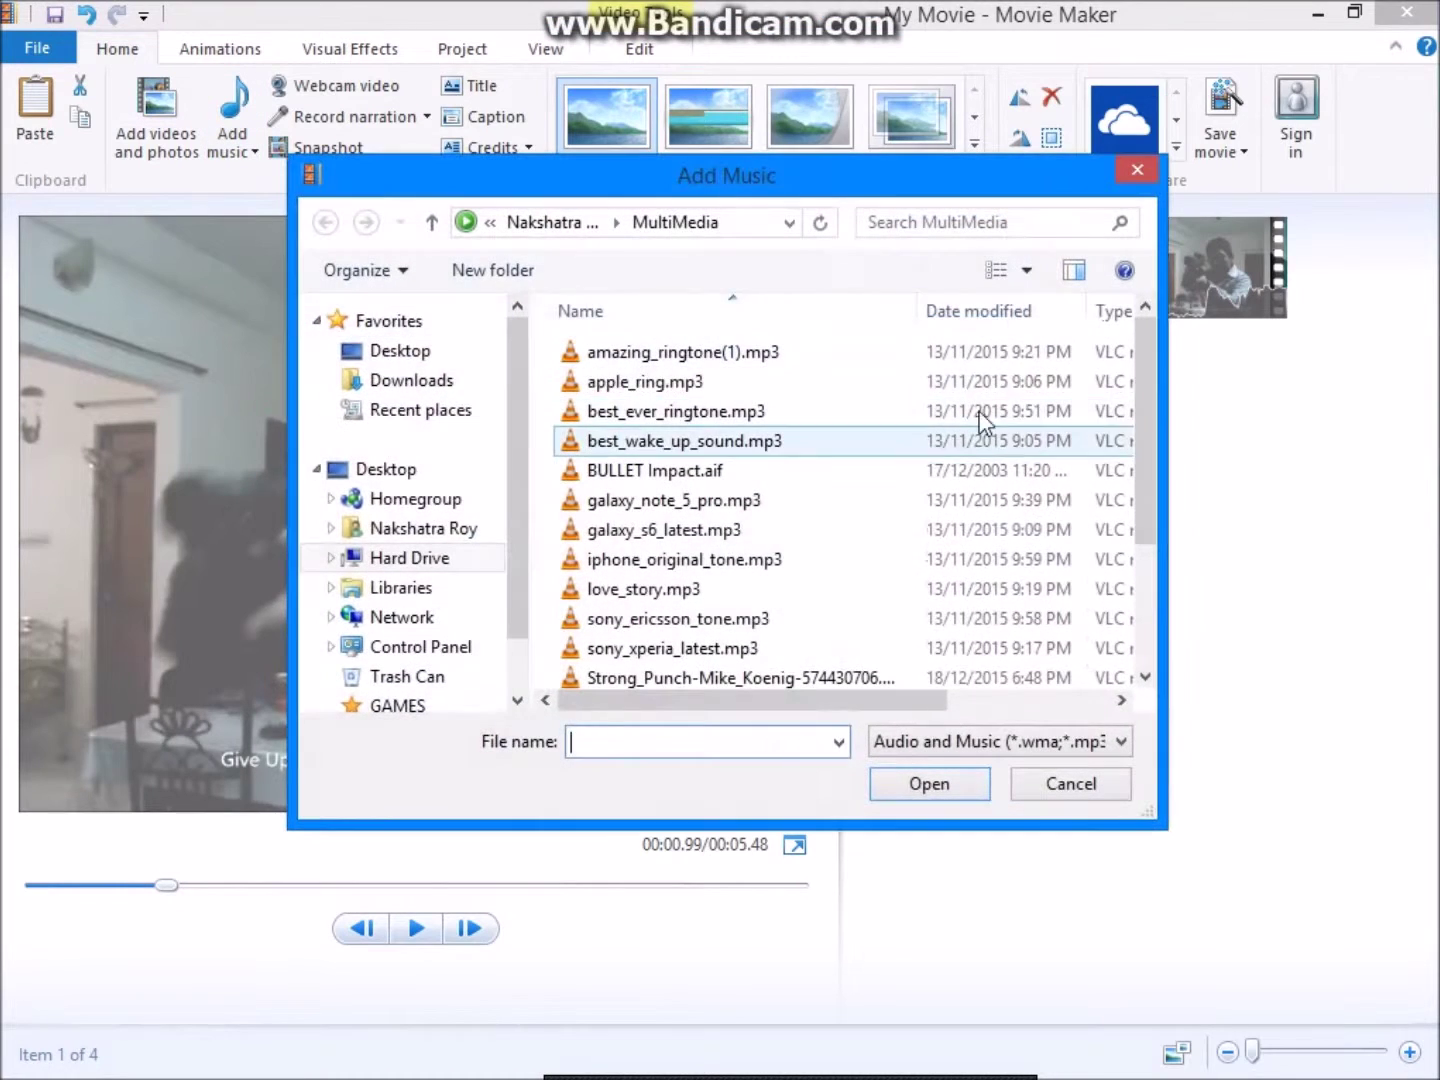
left_click_drag(1143, 422, 1181, 459)
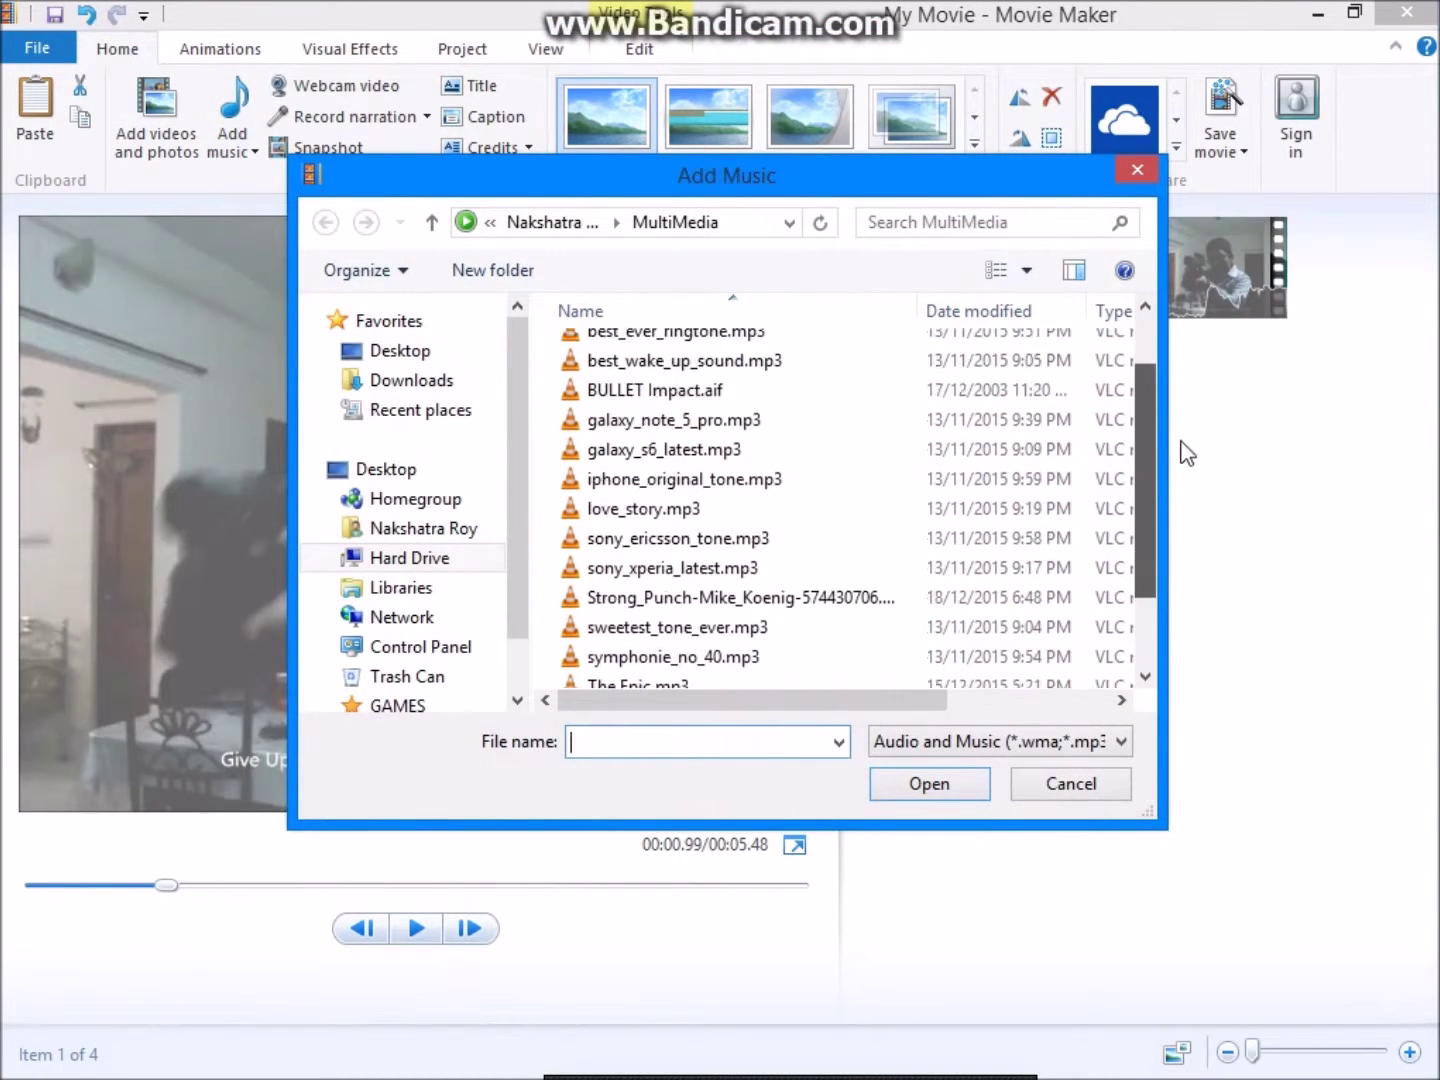
left_click(455, 557)
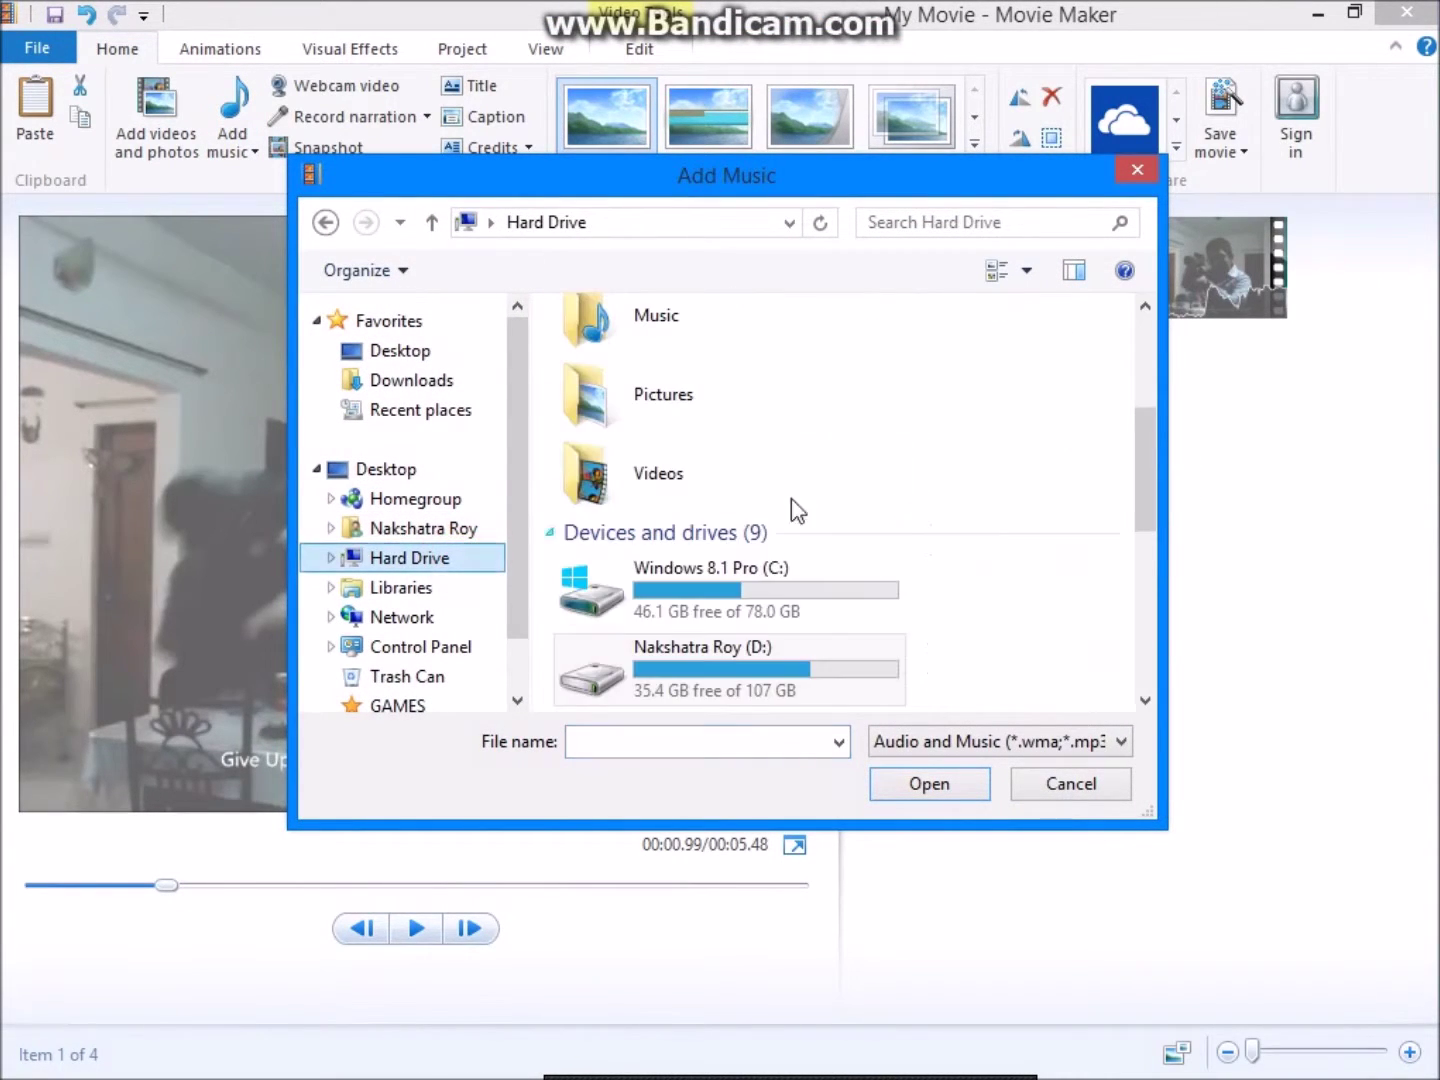
double_click(806, 652)
double_click(675, 501)
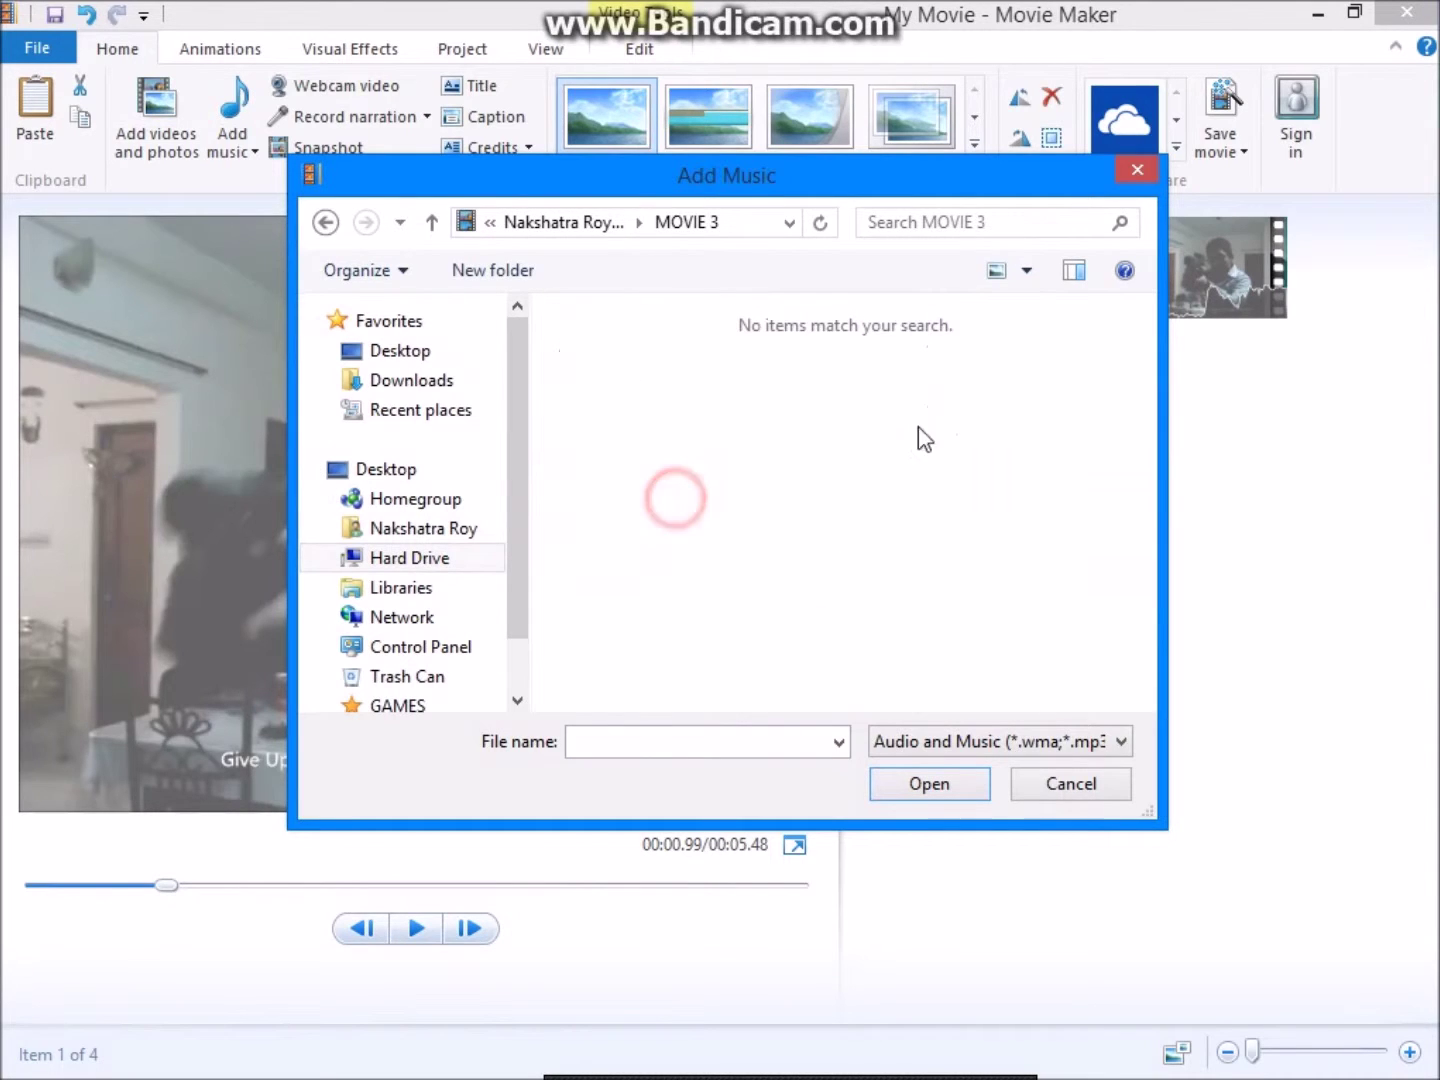
left_click(329, 222)
double_click(685, 479)
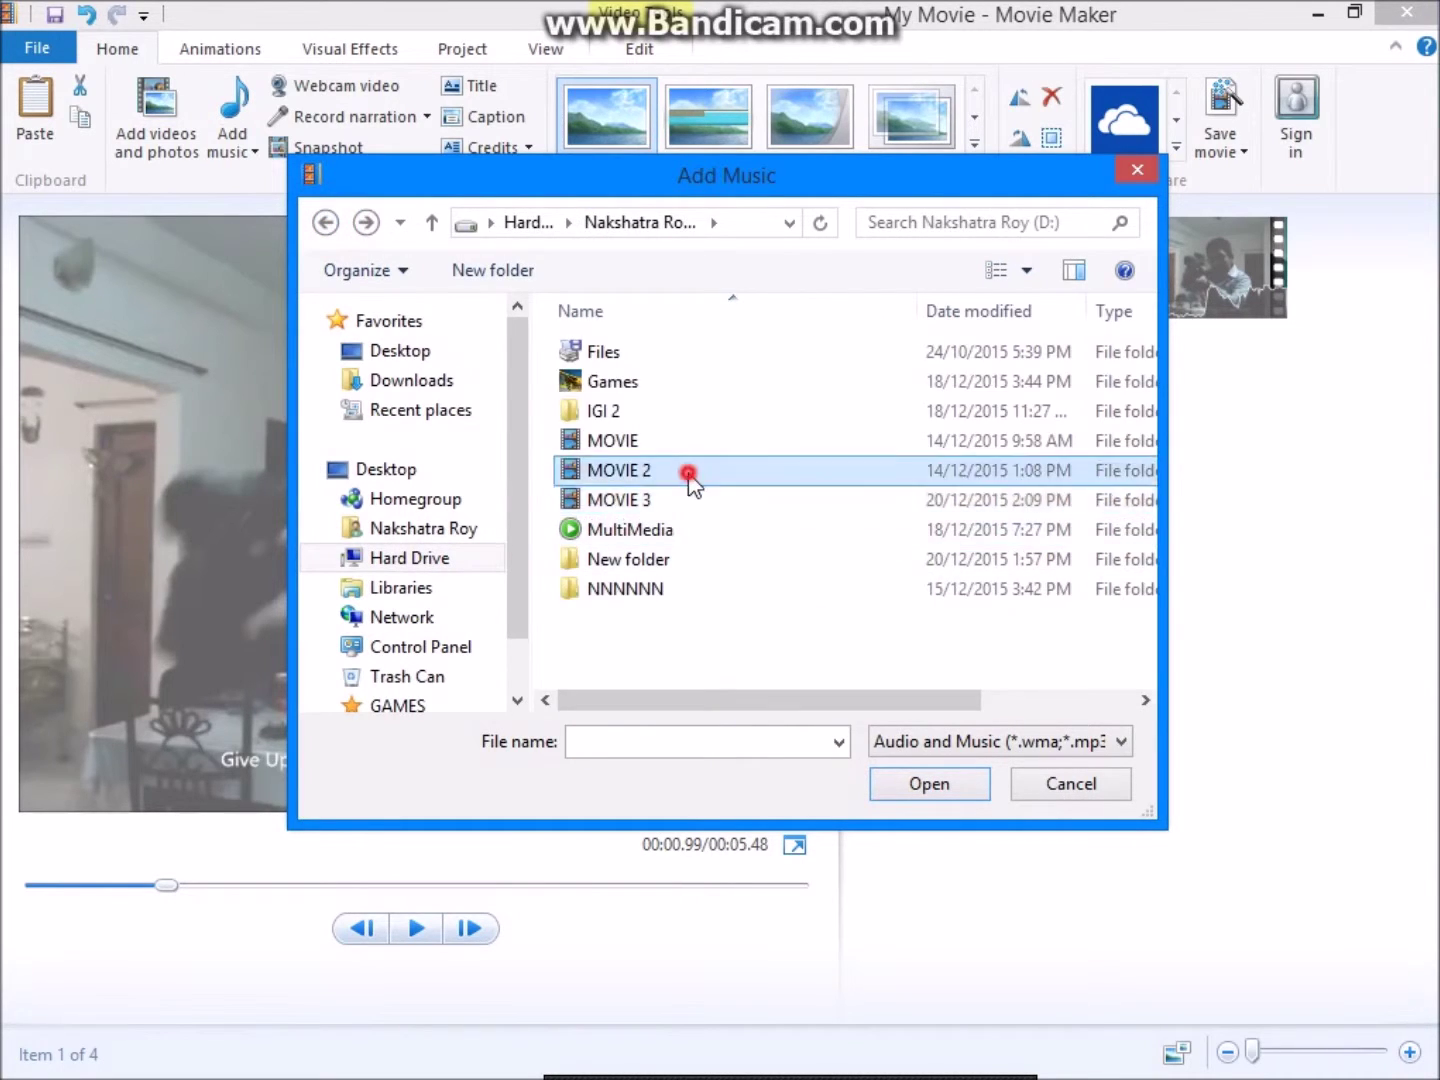
left_click(321, 222)
double_click(637, 440)
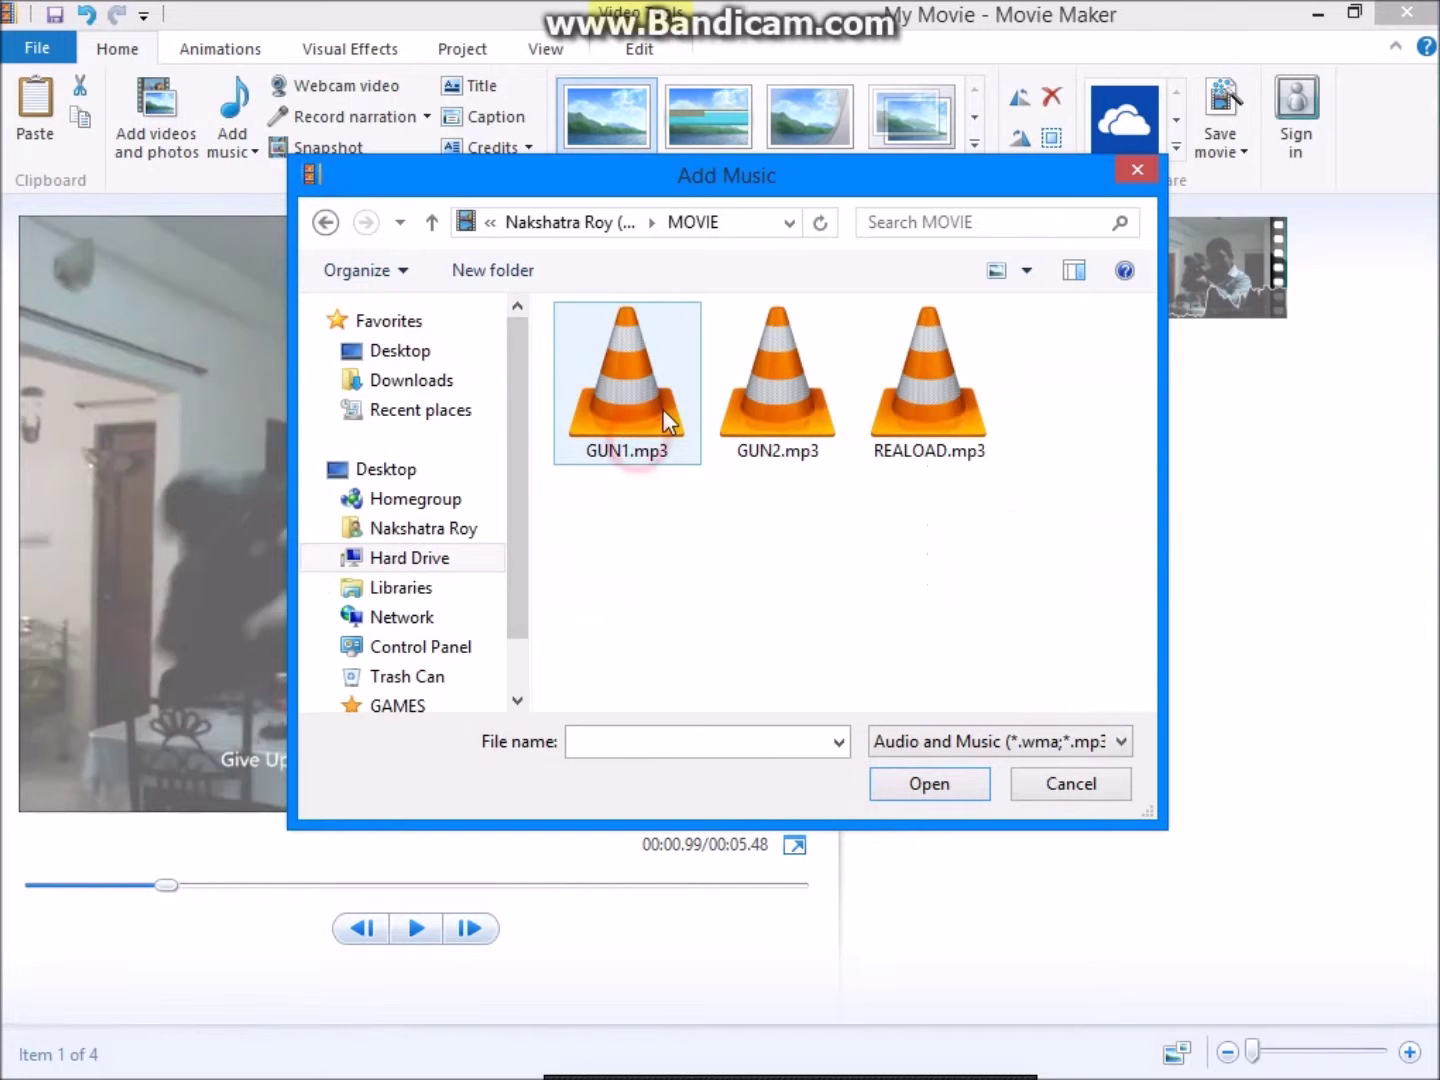
left_click(663, 410)
left_click(965, 785)
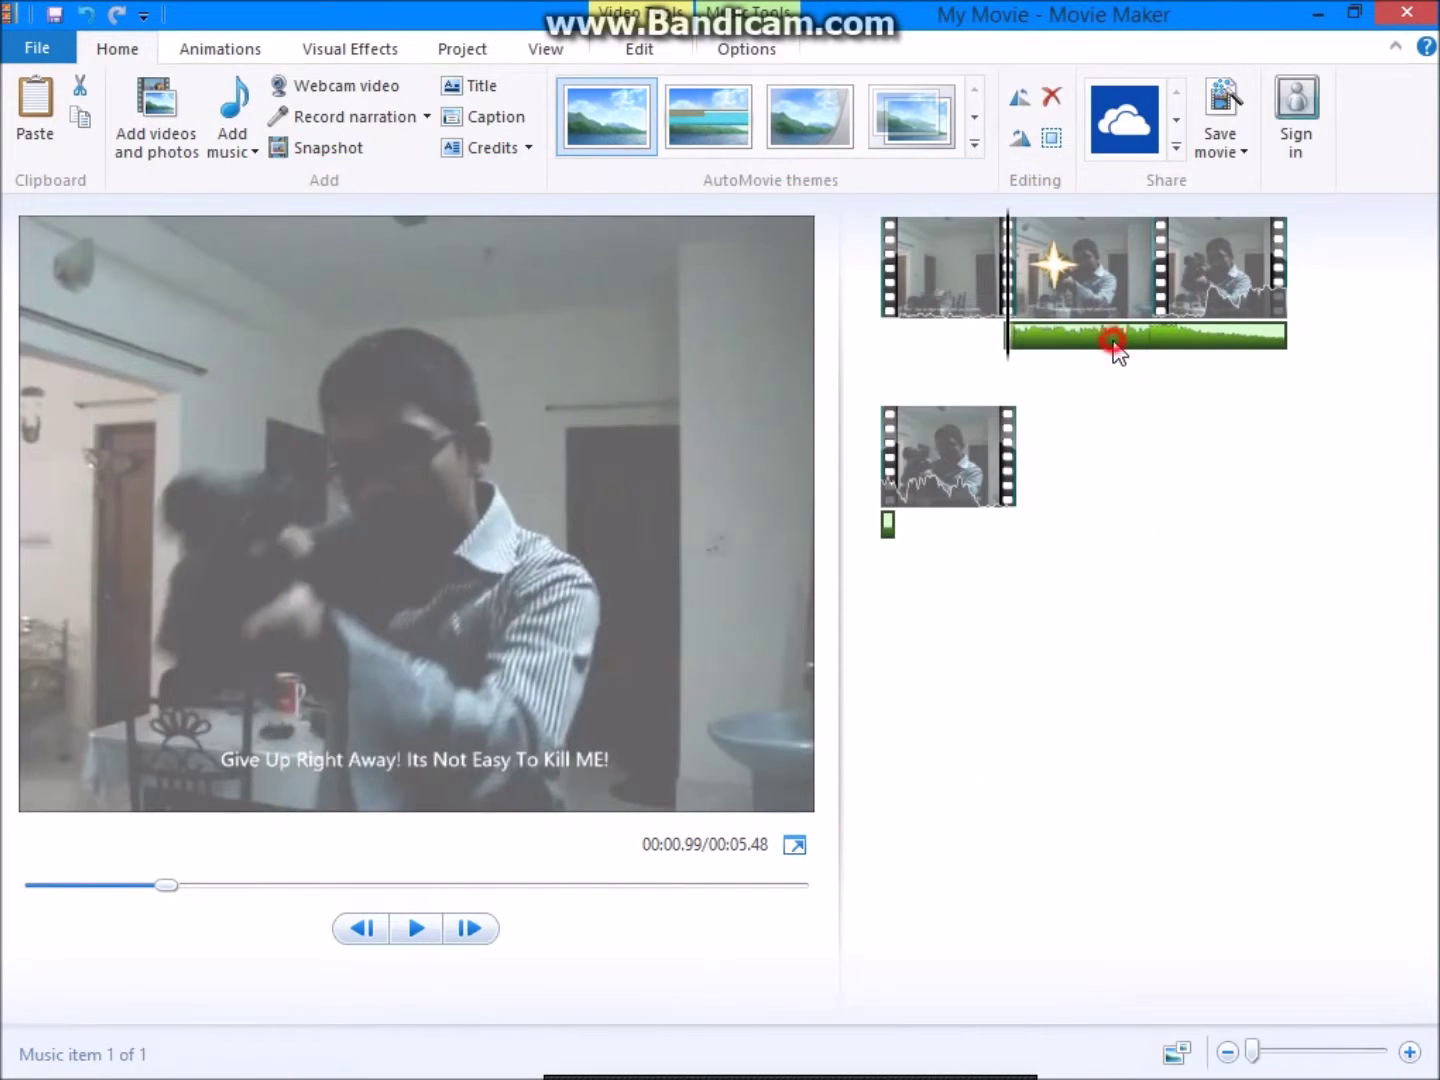
Step: Raise the GUN1.mp3 music volume to maximum
left_click(1112, 341)
left_click(59, 142)
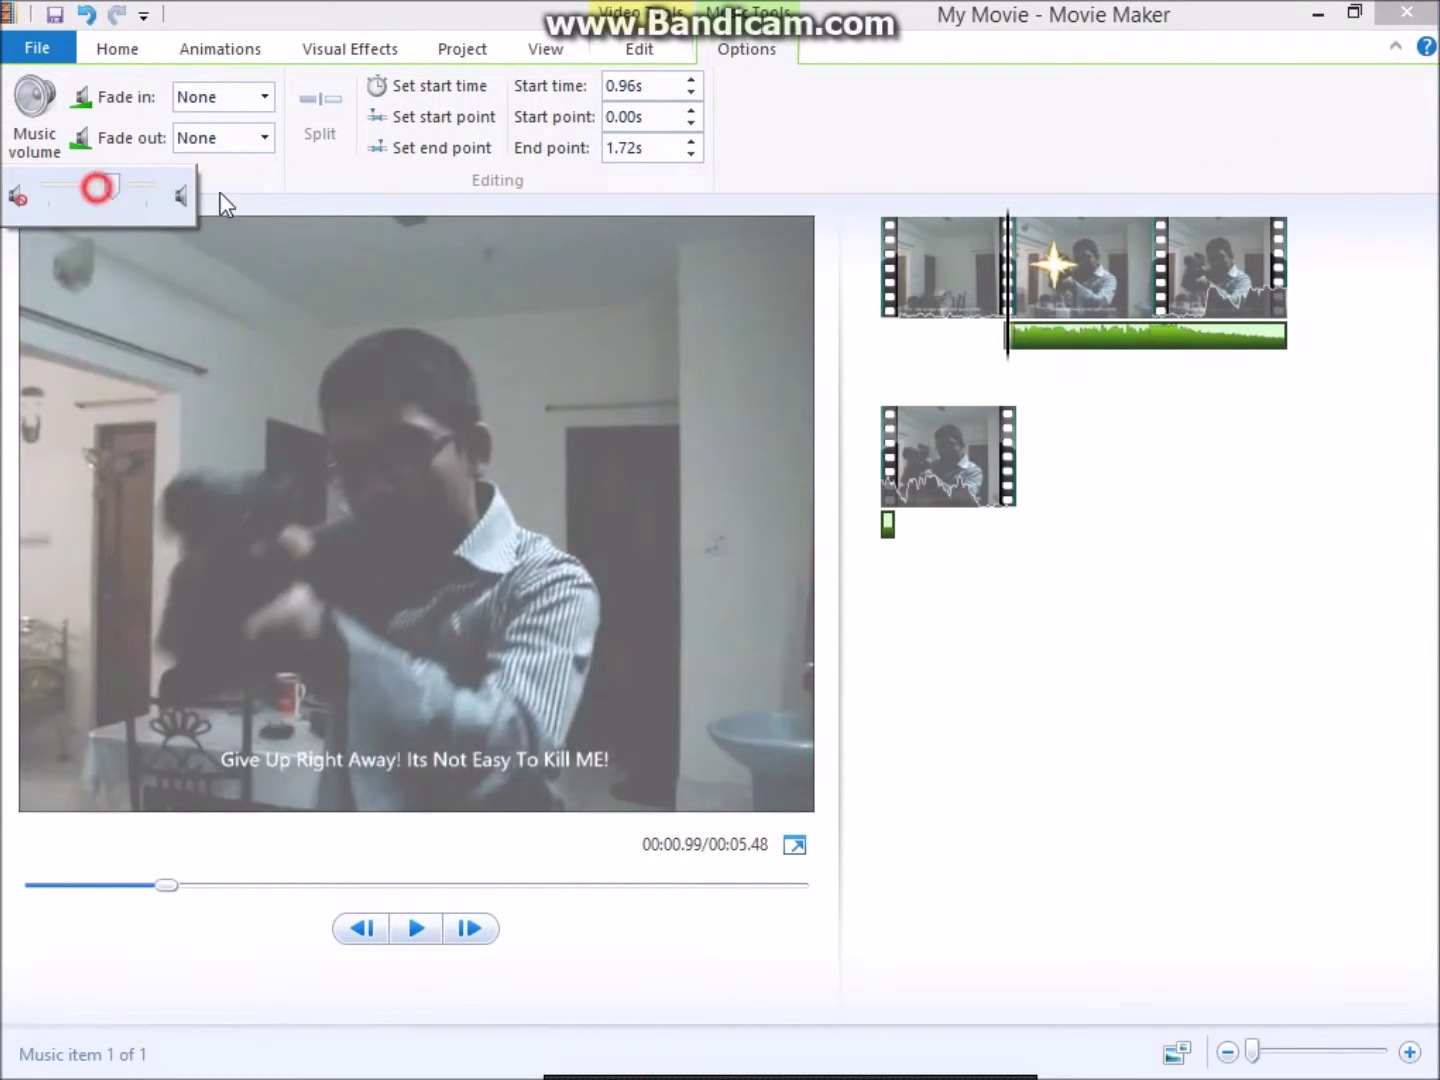
left_click_drag(222, 202, 383, 844)
left_click_drag(165, 885, 5, 883)
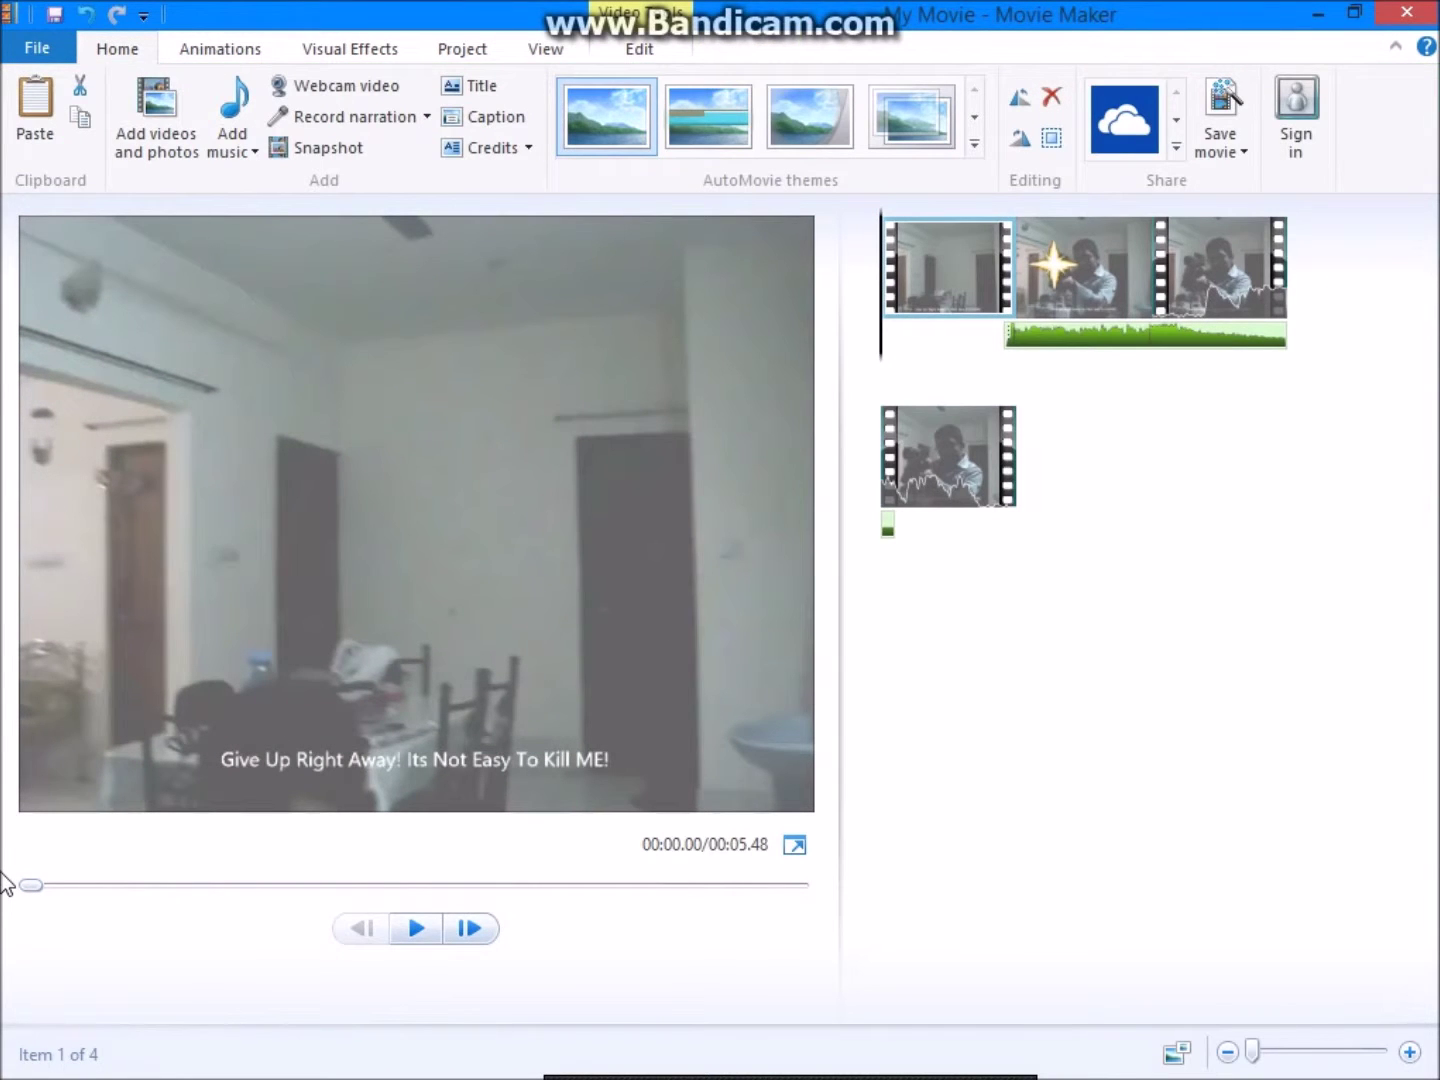
left_click(417, 932)
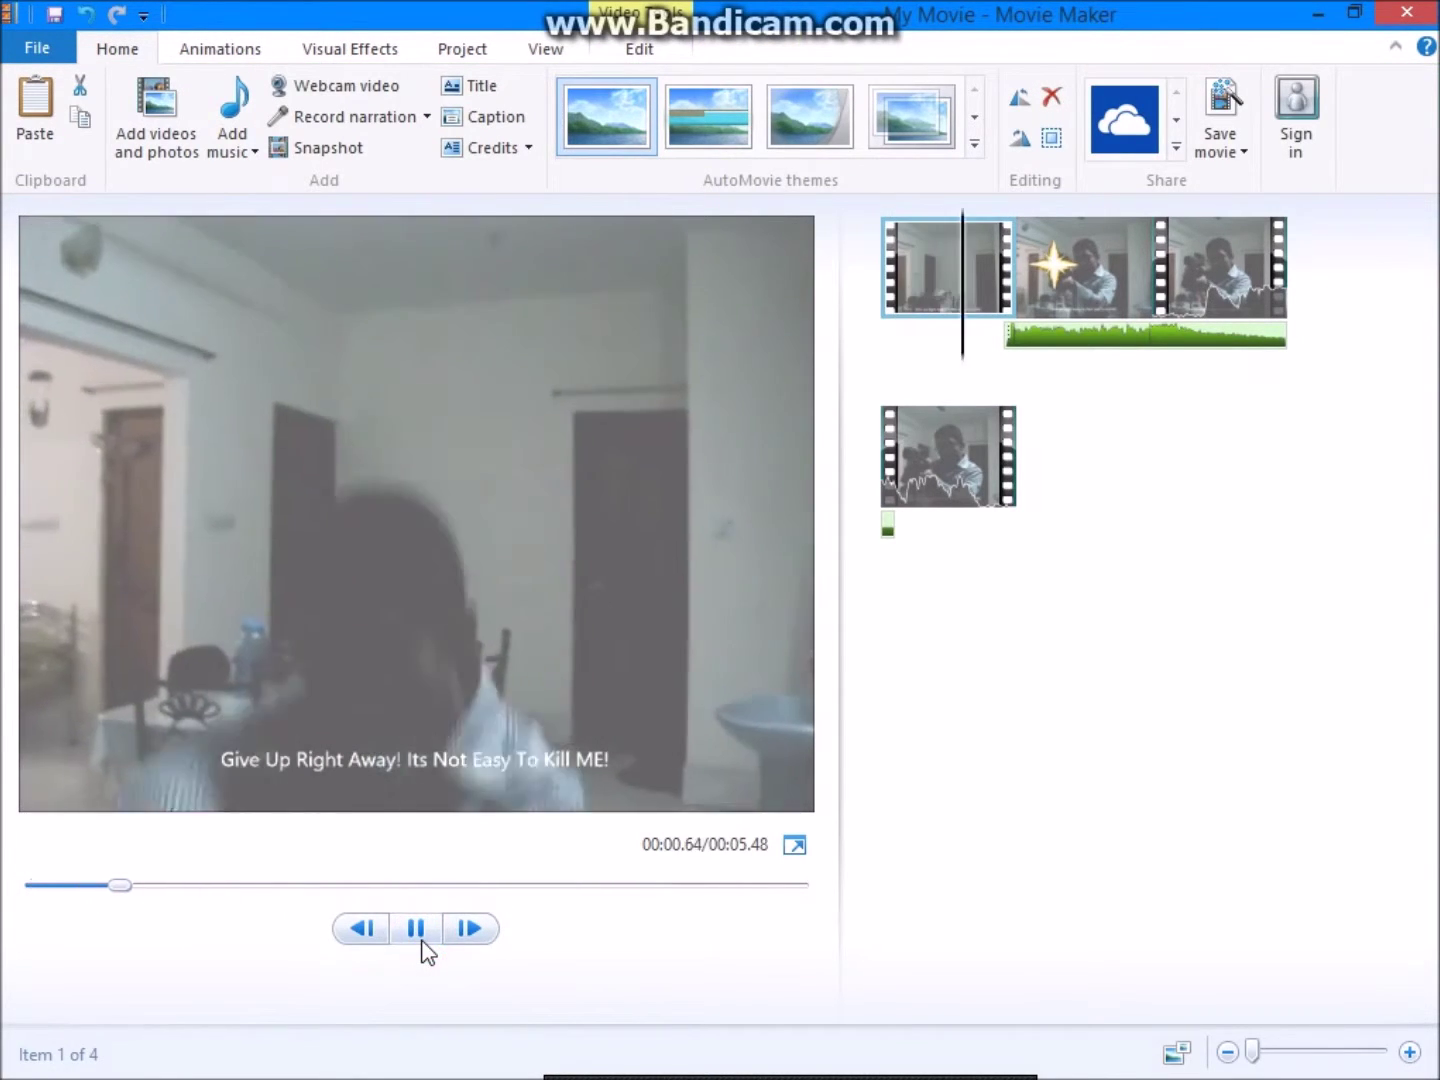
left_click(419, 929)
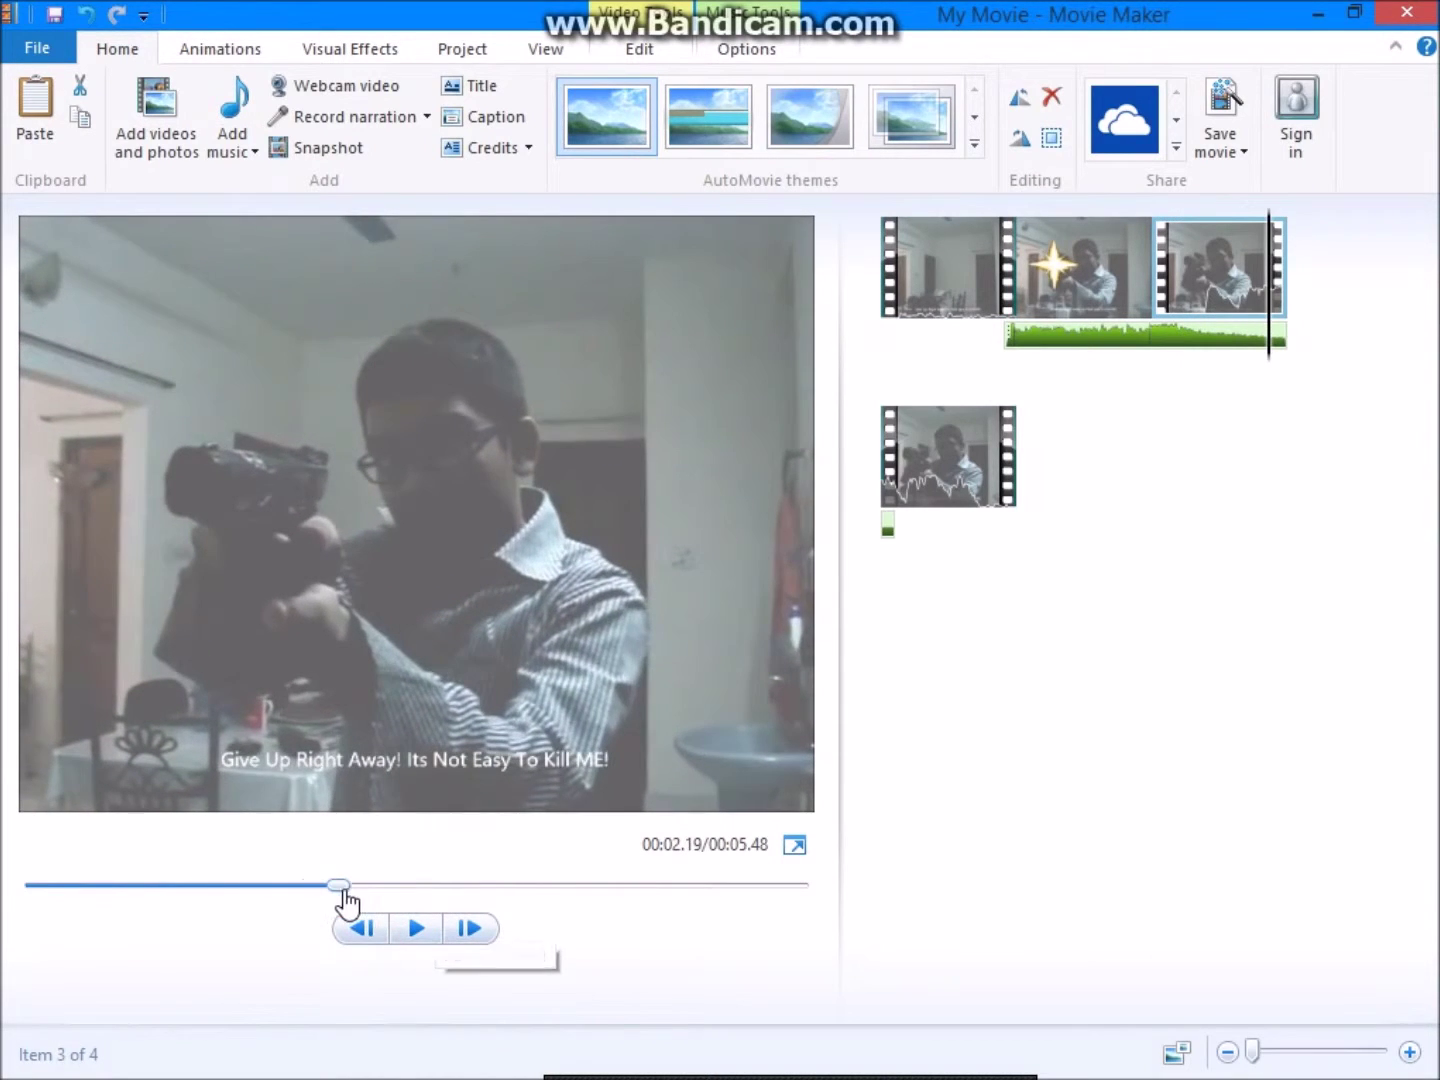
left_click_drag(339, 885, 5, 894)
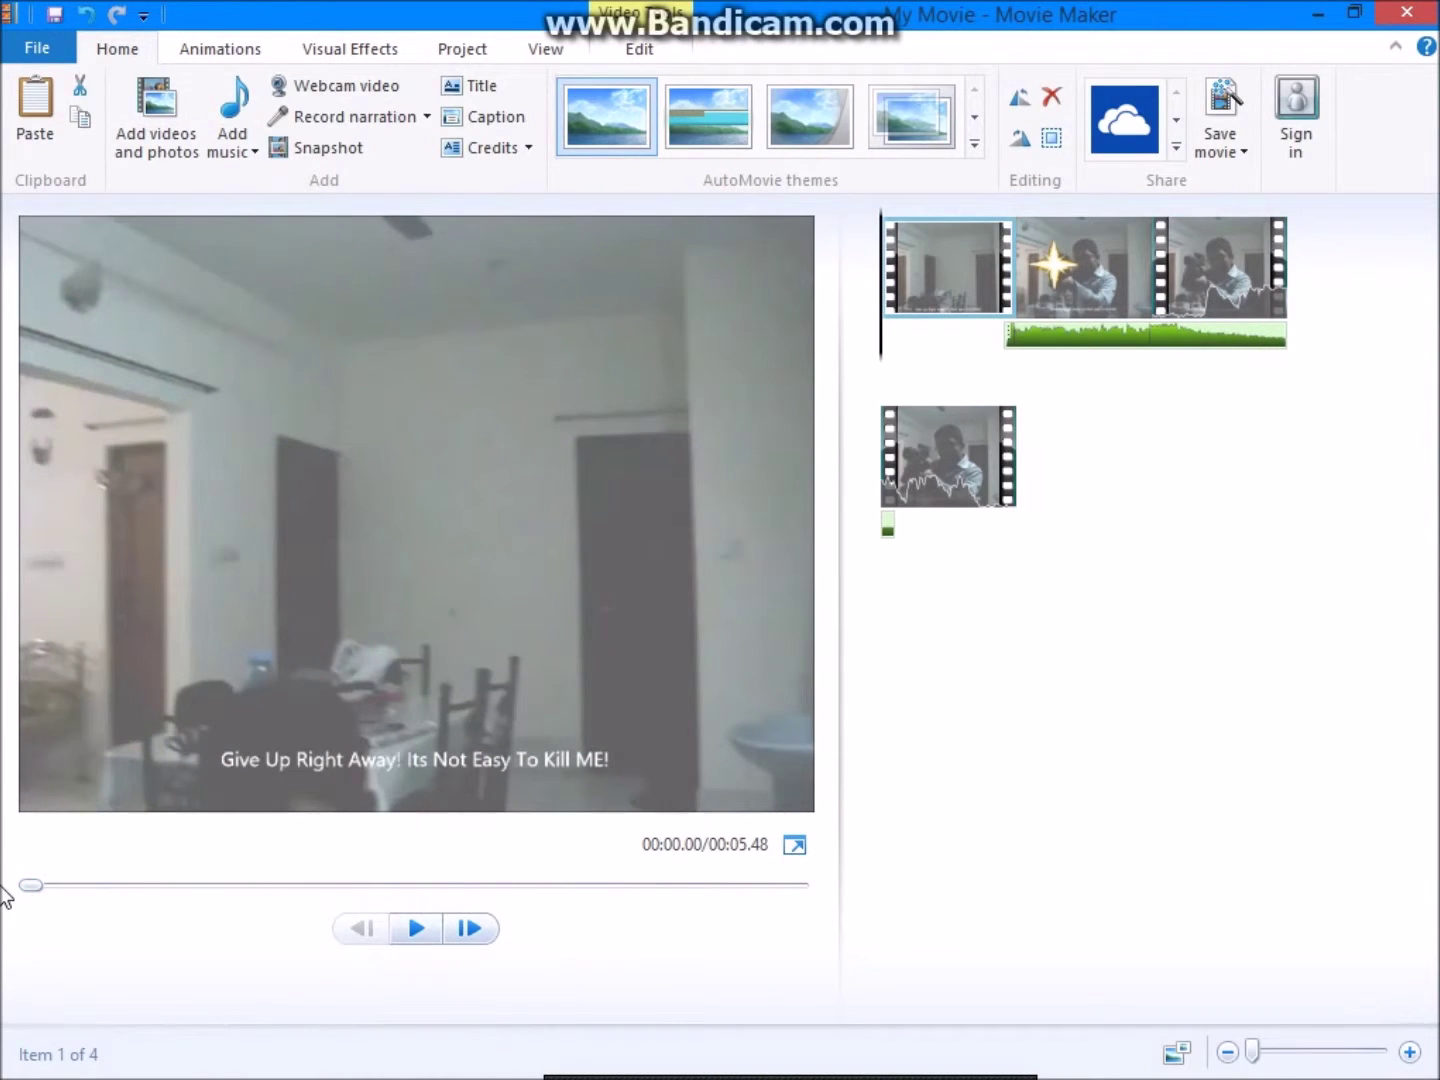
left_click(416, 932)
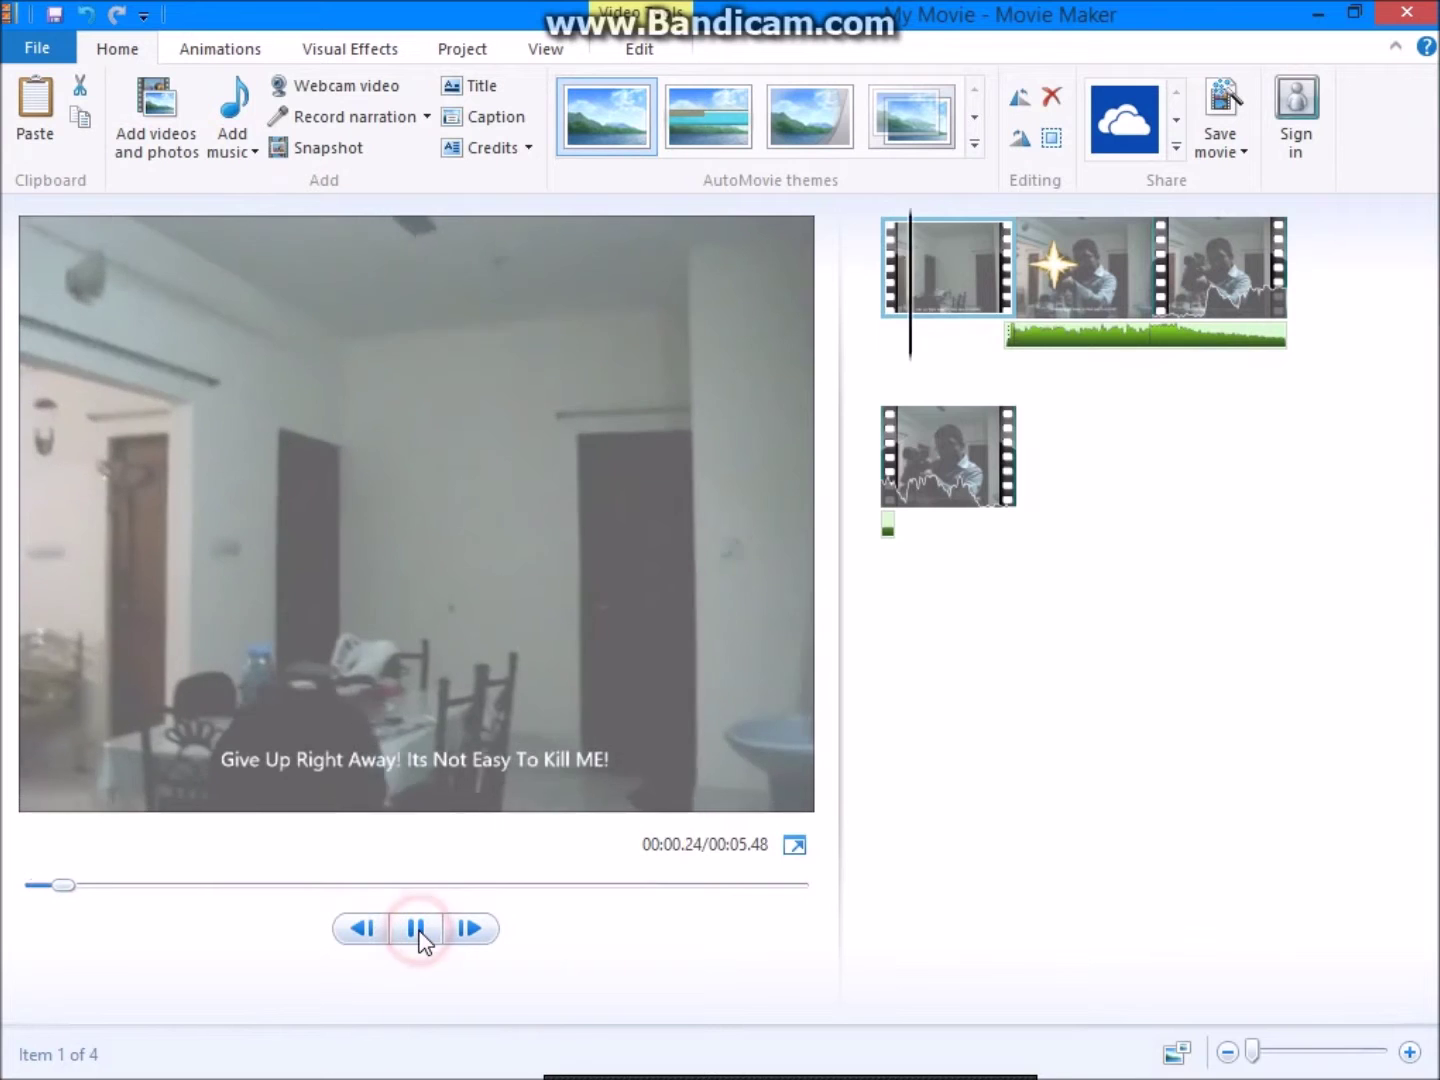
left_click(417, 930)
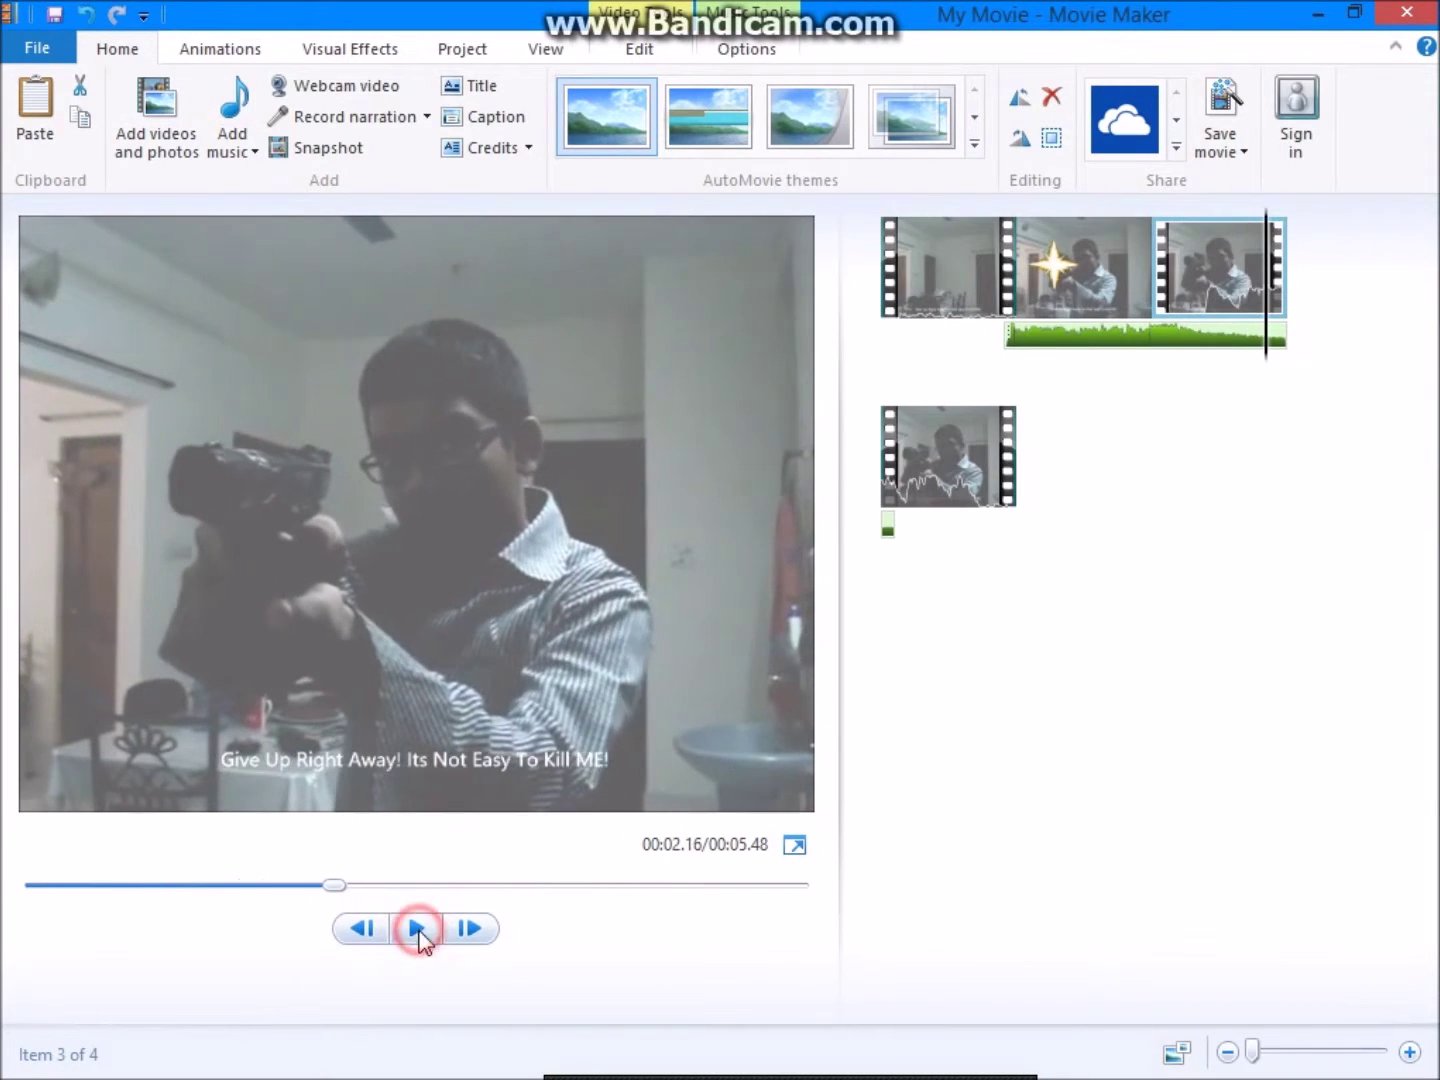
left_click_drag(338, 886, 6, 878)
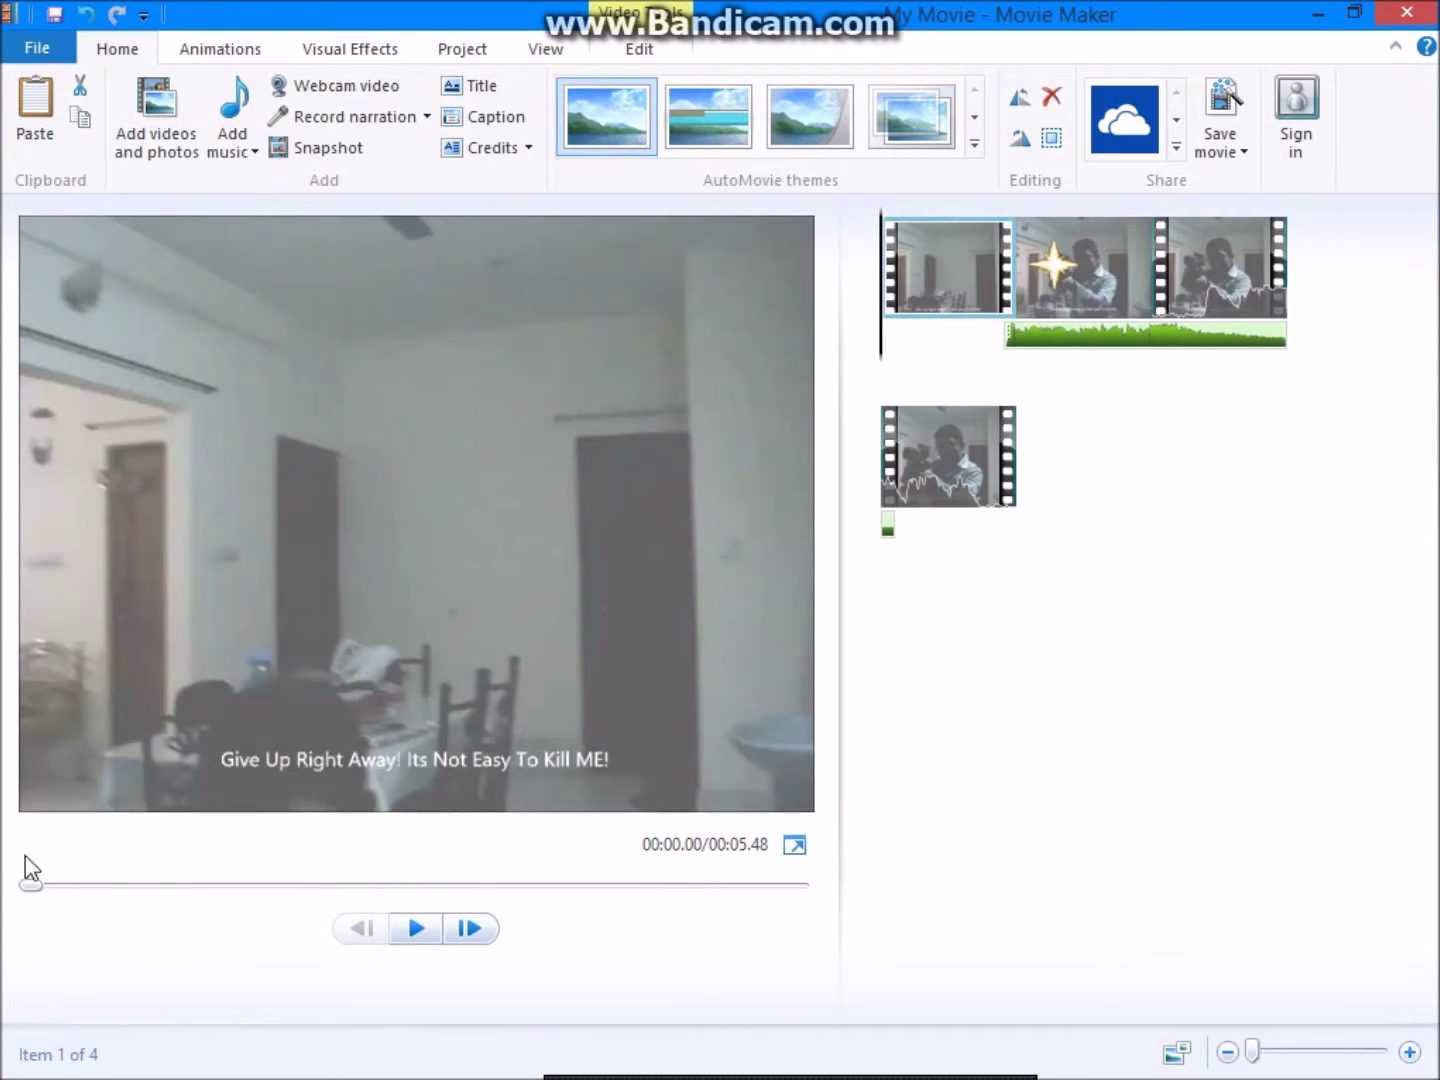
left_click(425, 929)
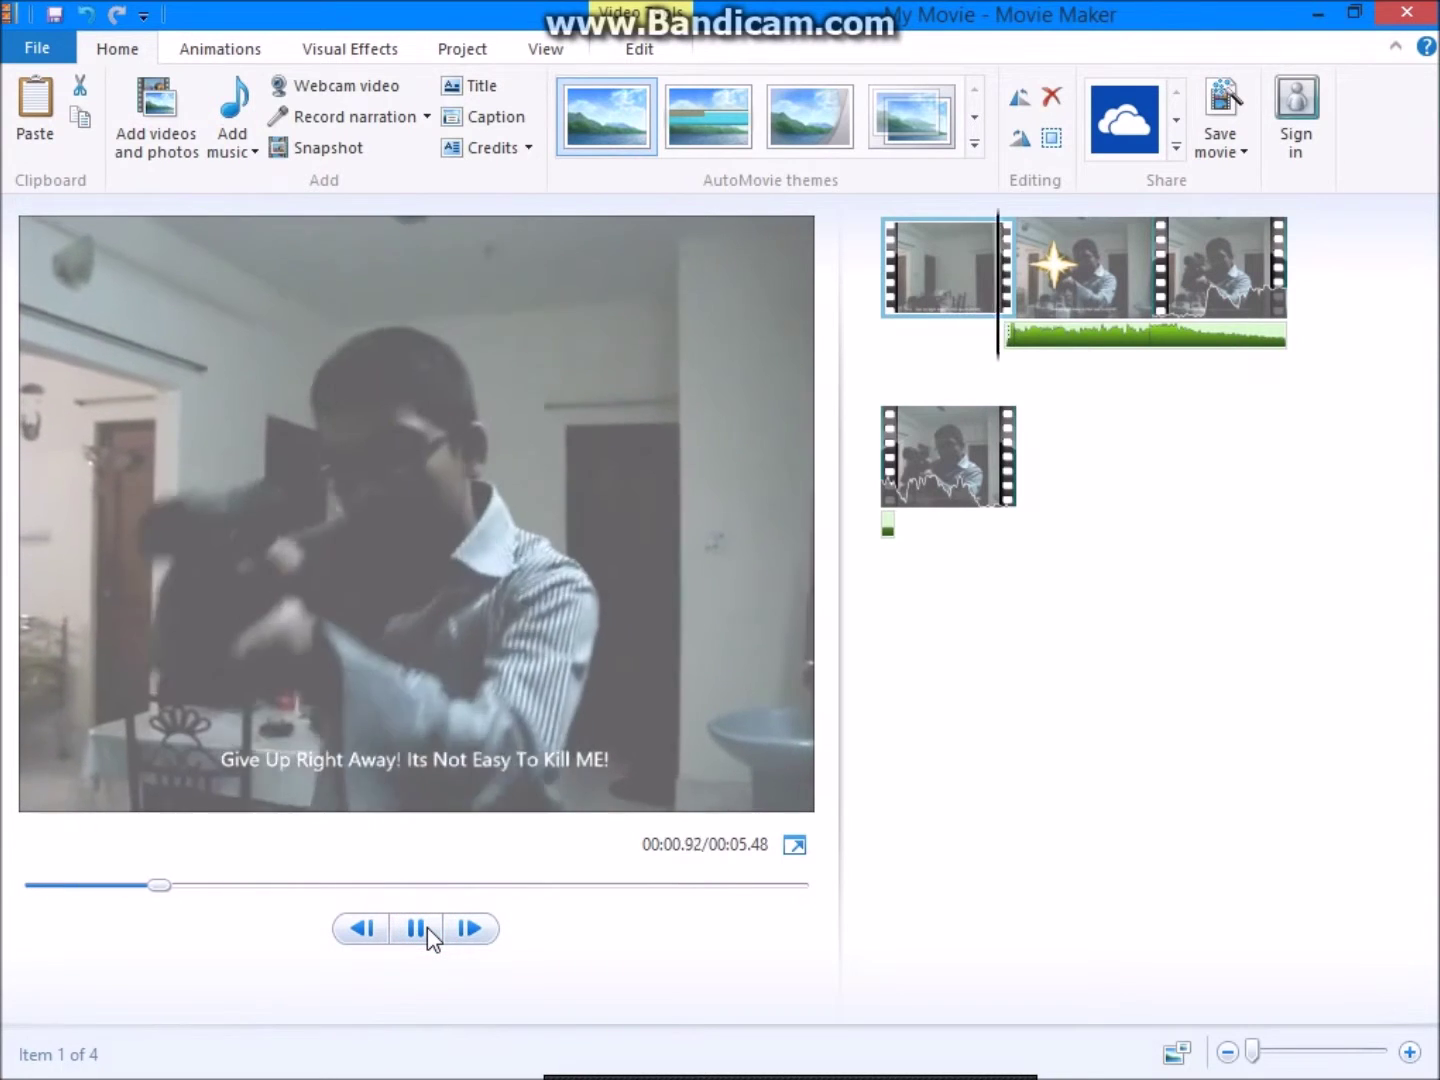
left_click(427, 927)
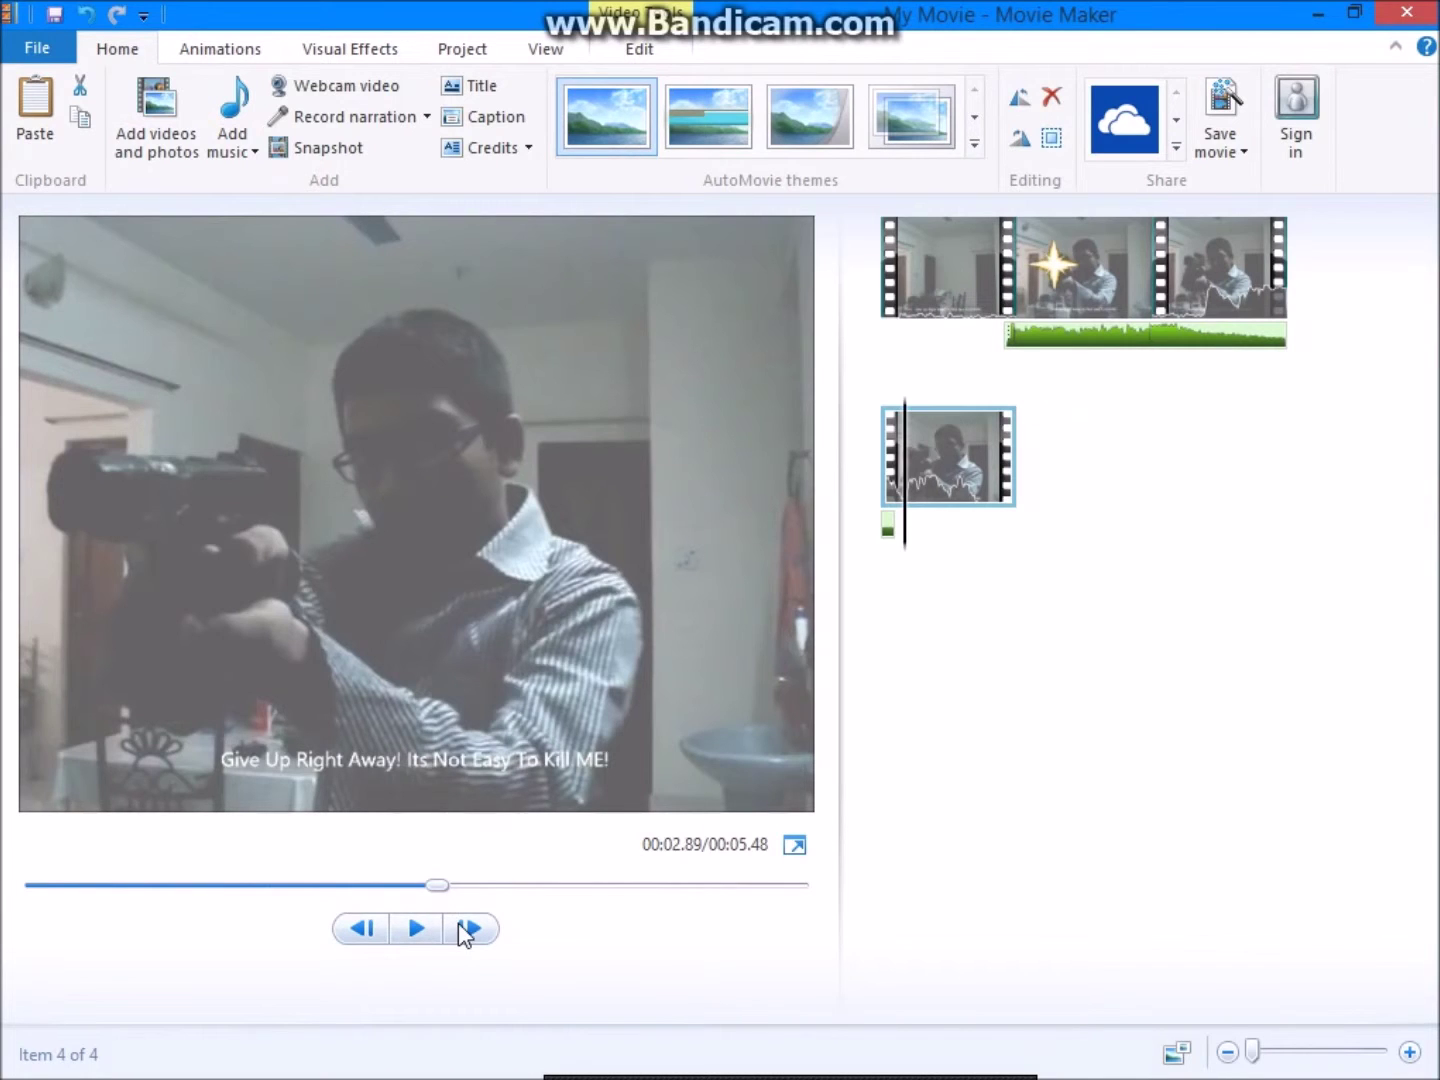
left_click(1224, 152)
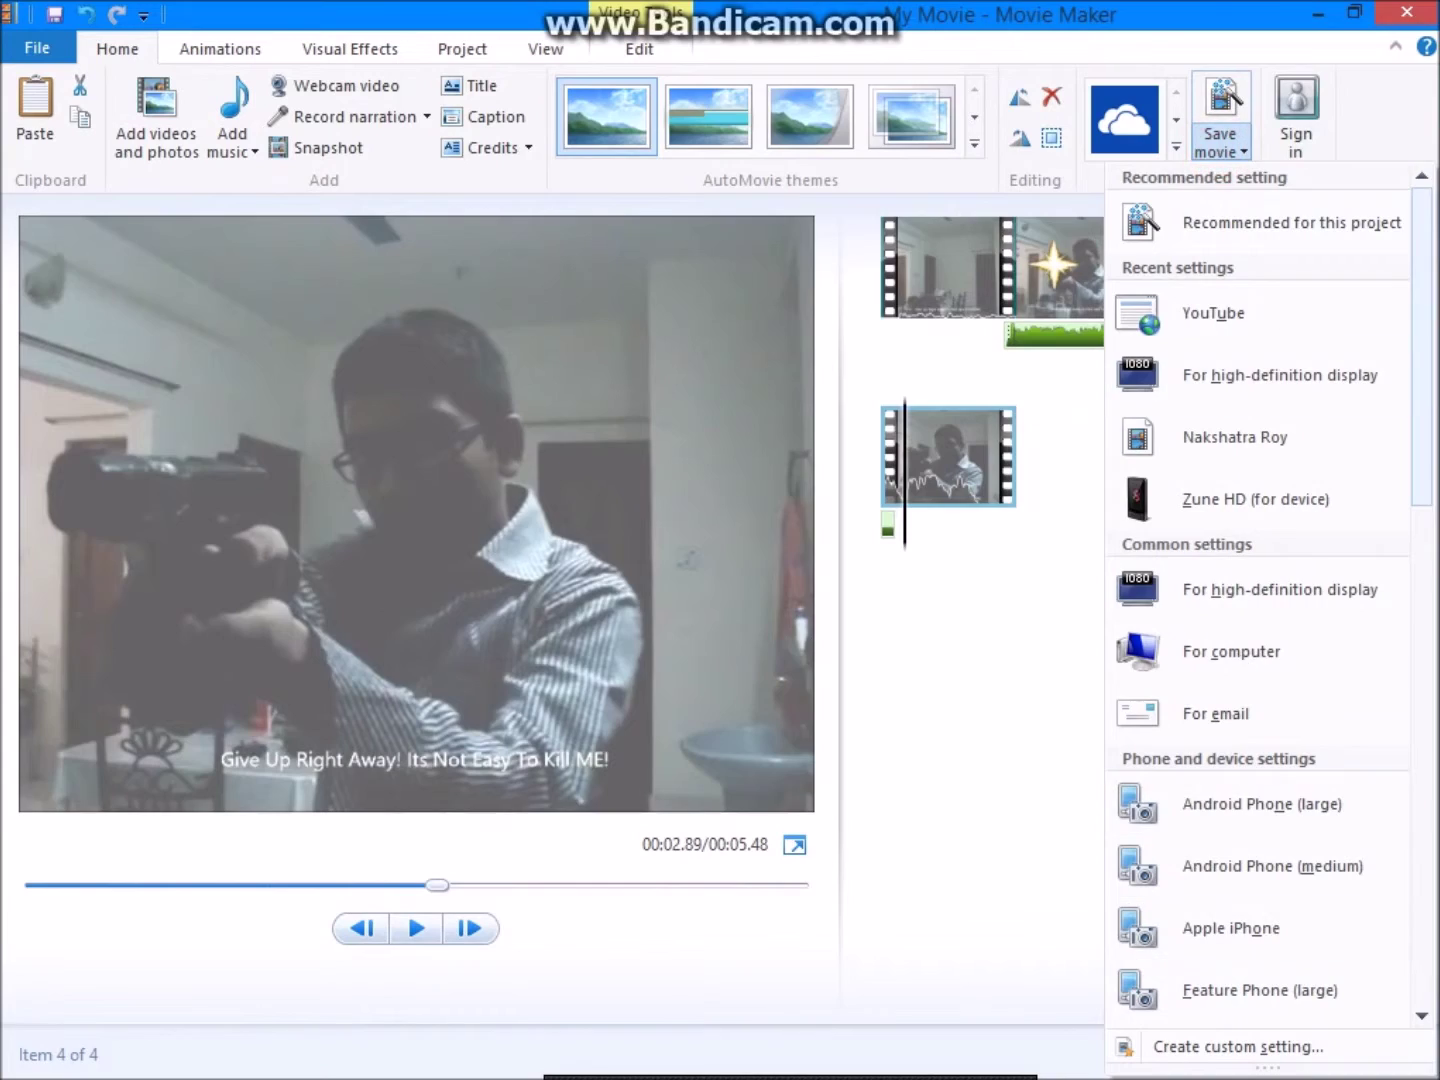
Step: Close Movie Maker without saving, then close the drive D: folder window
left_click(1407, 14)
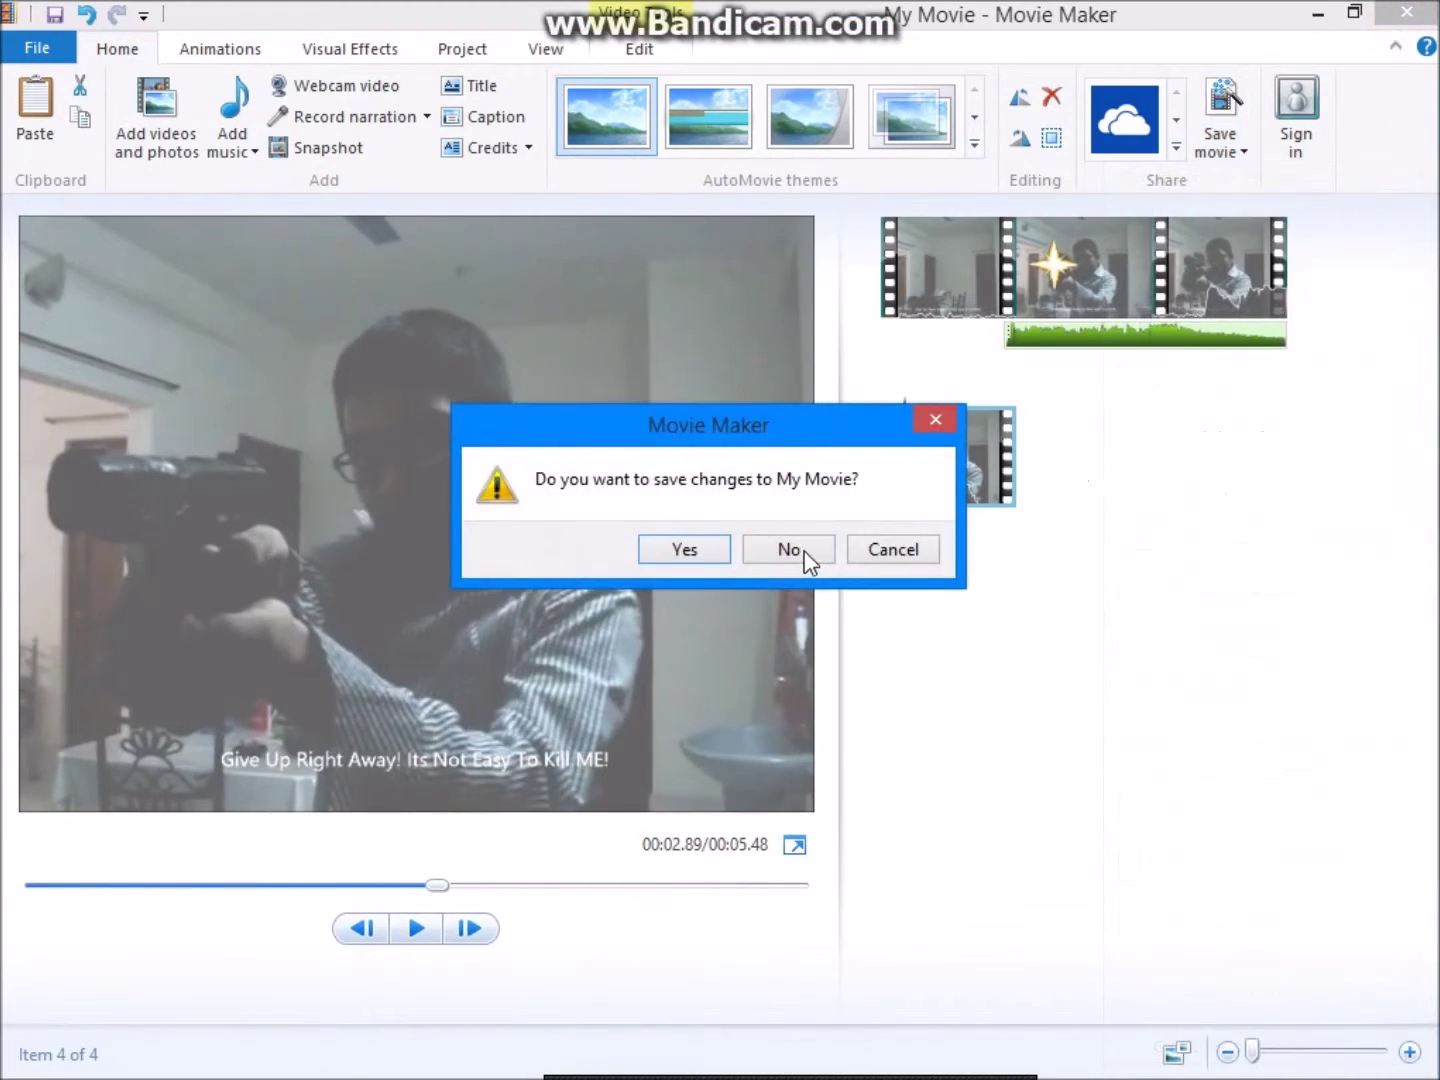
left_click(801, 549)
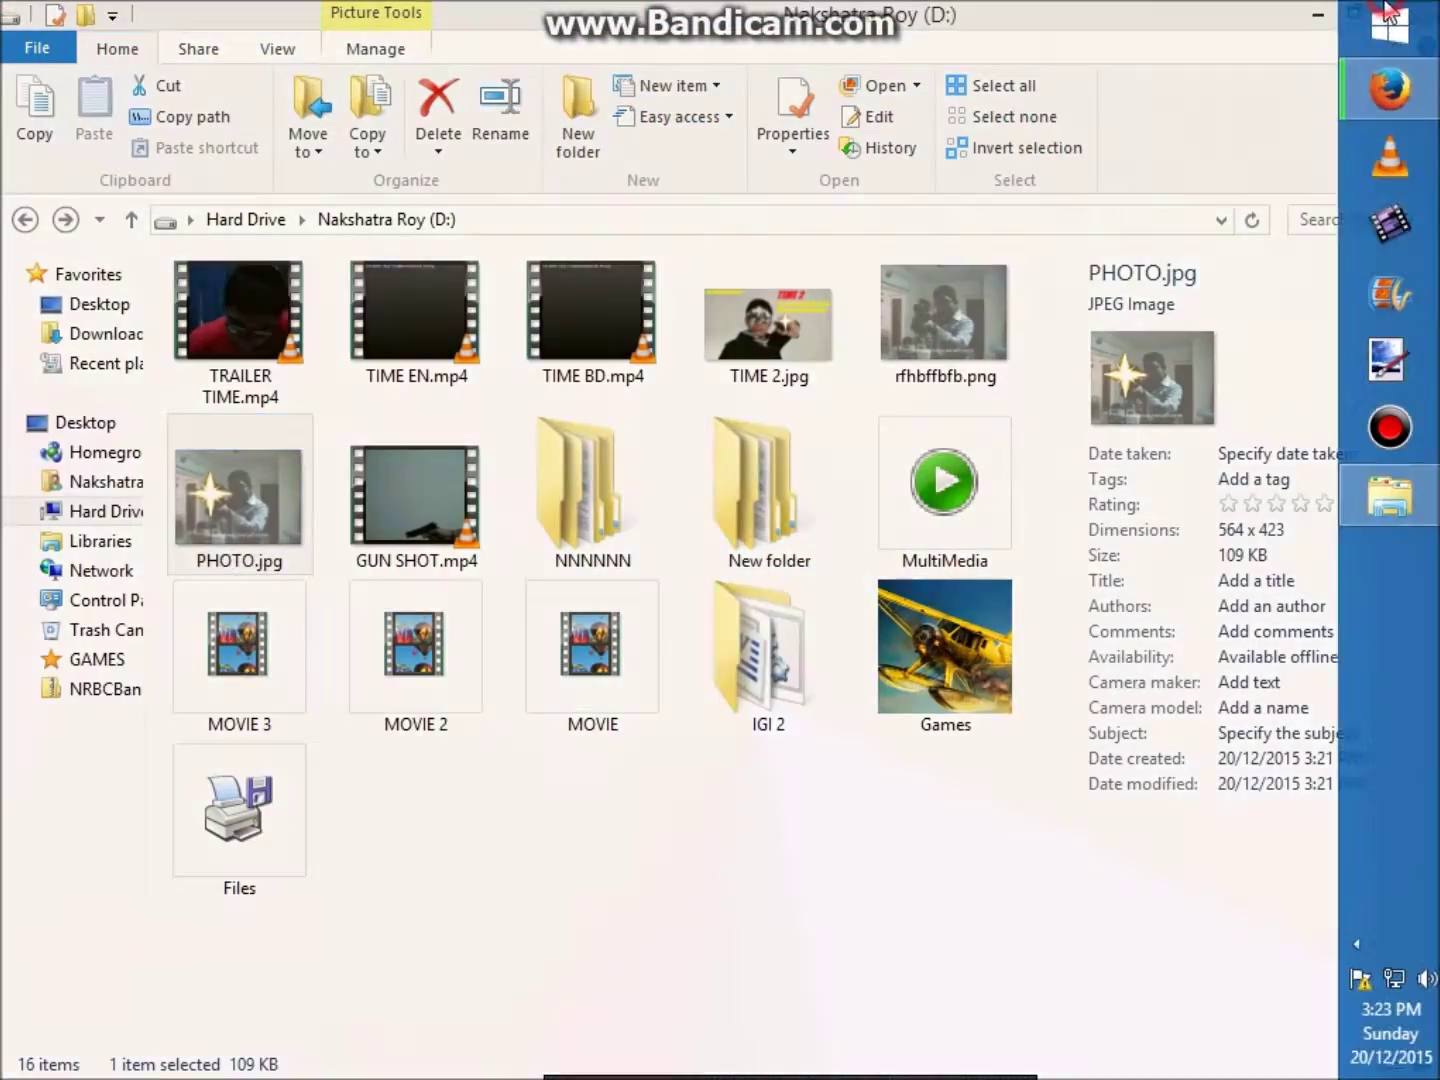
left_click(1401, 25)
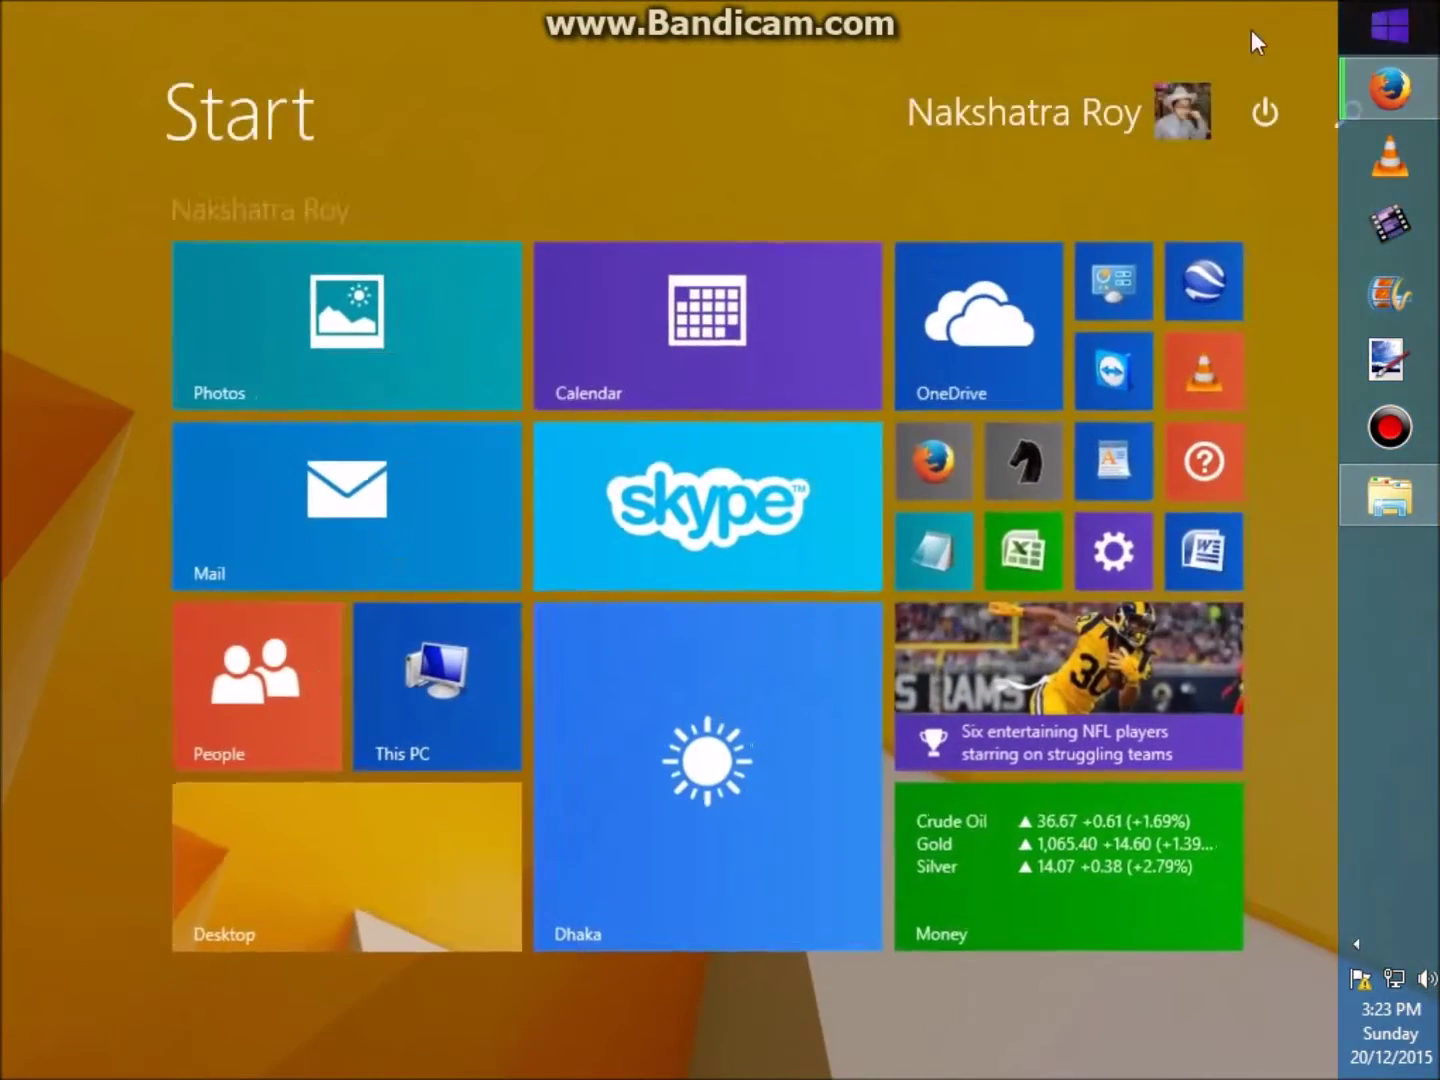
left_click(287, 886)
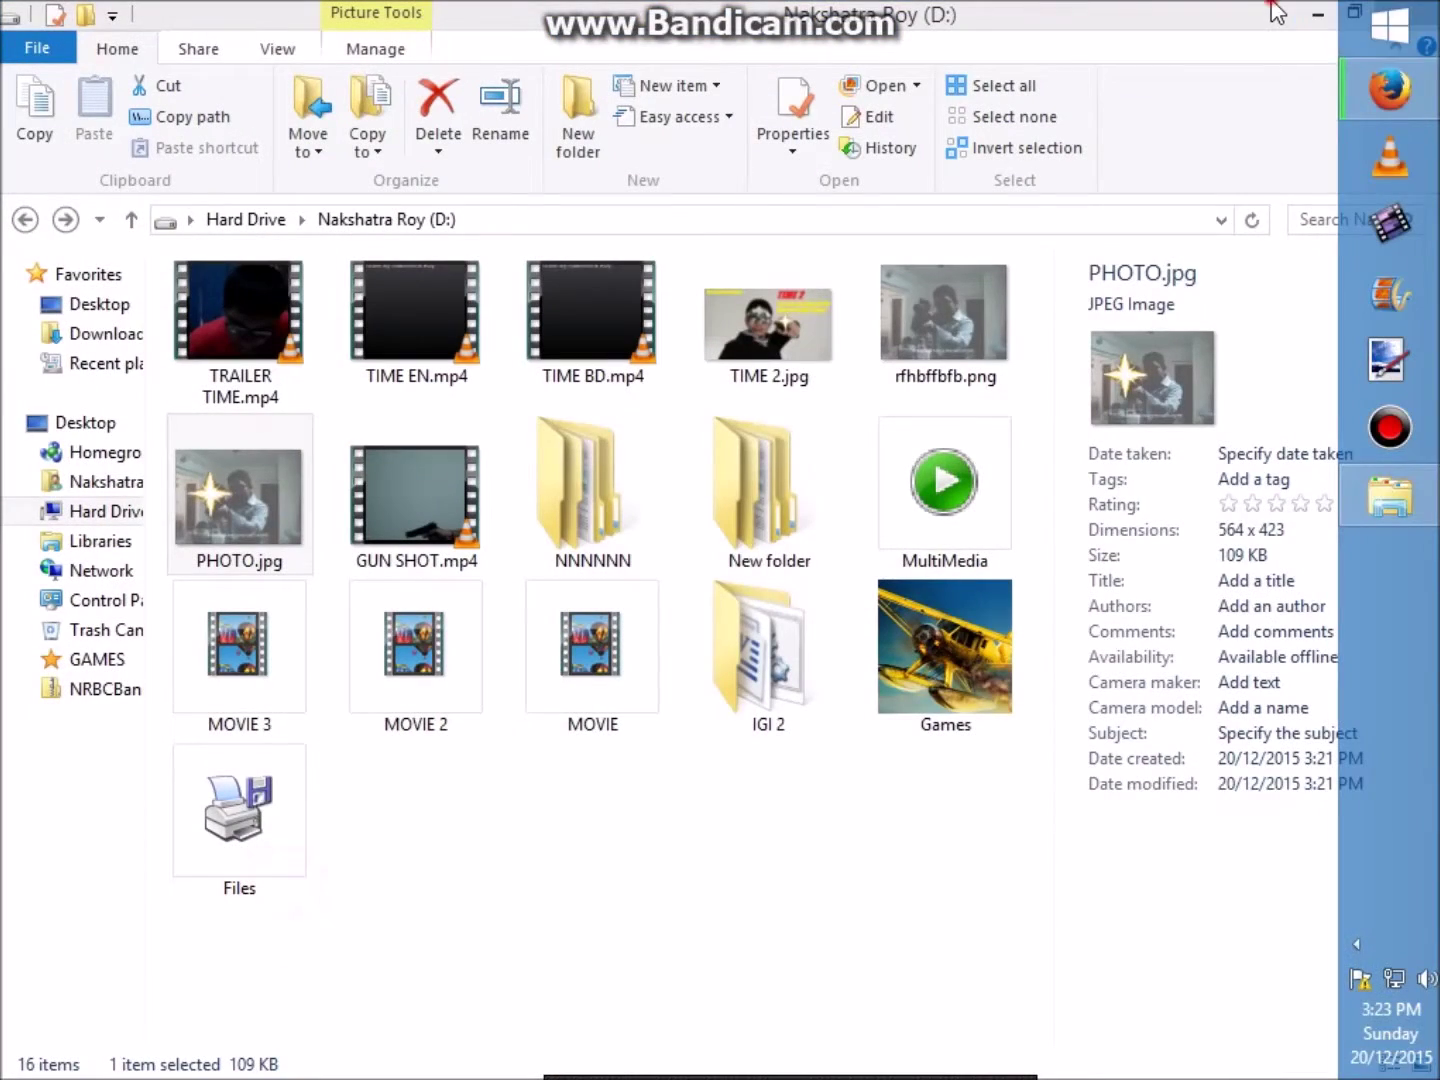
left_click(1392, 13)
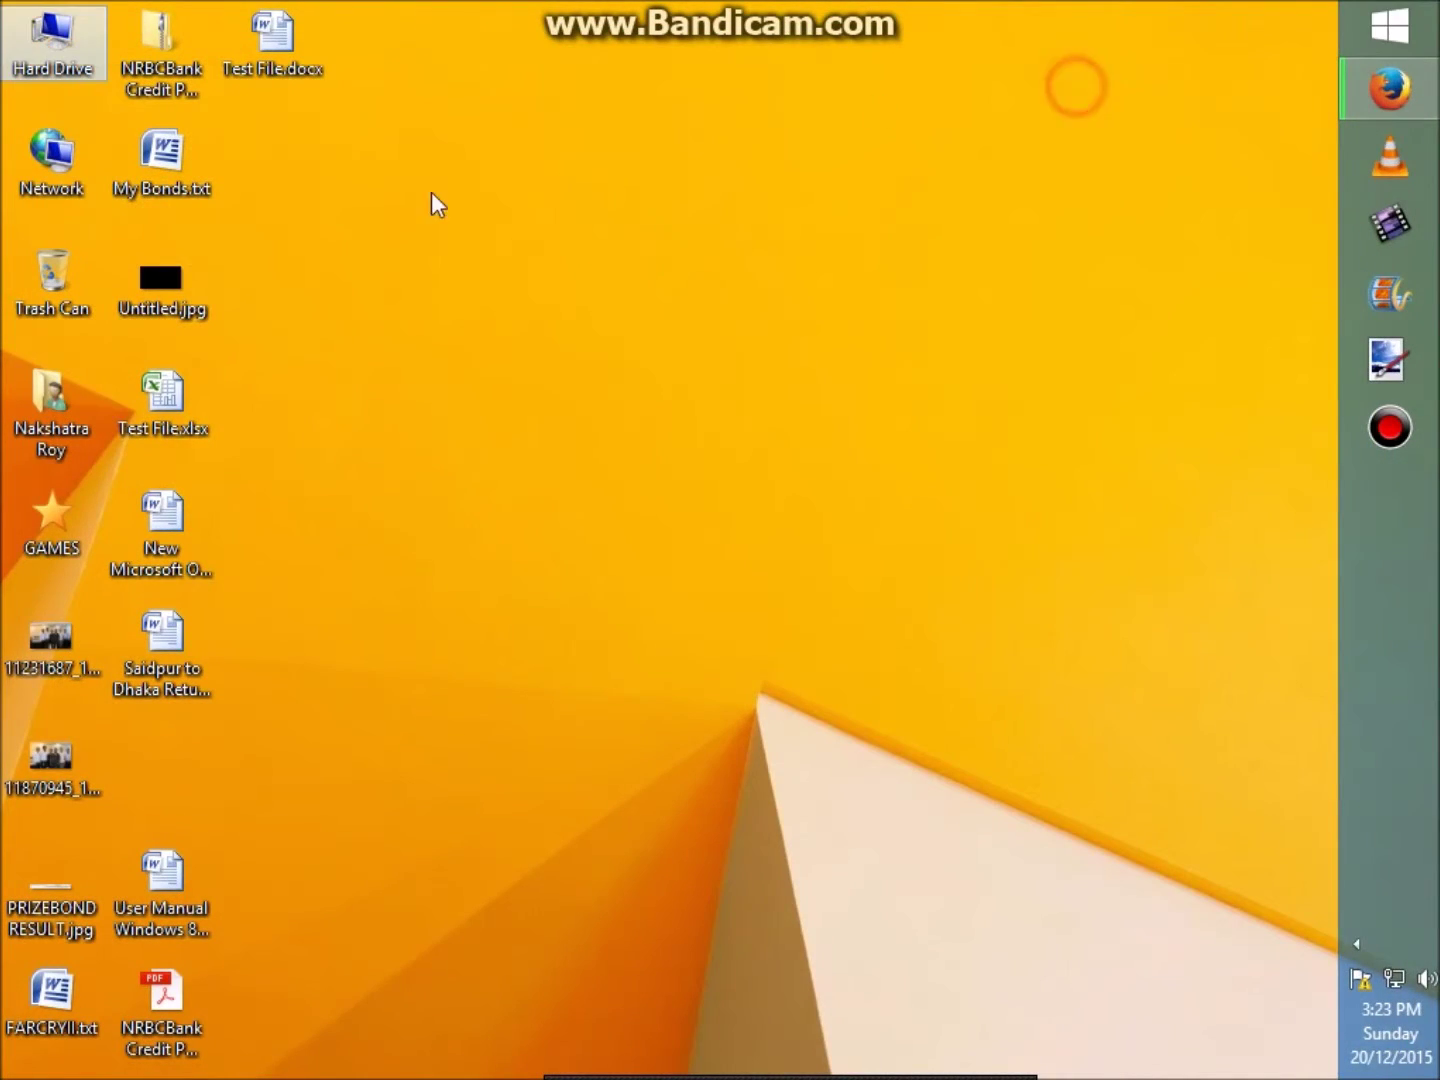